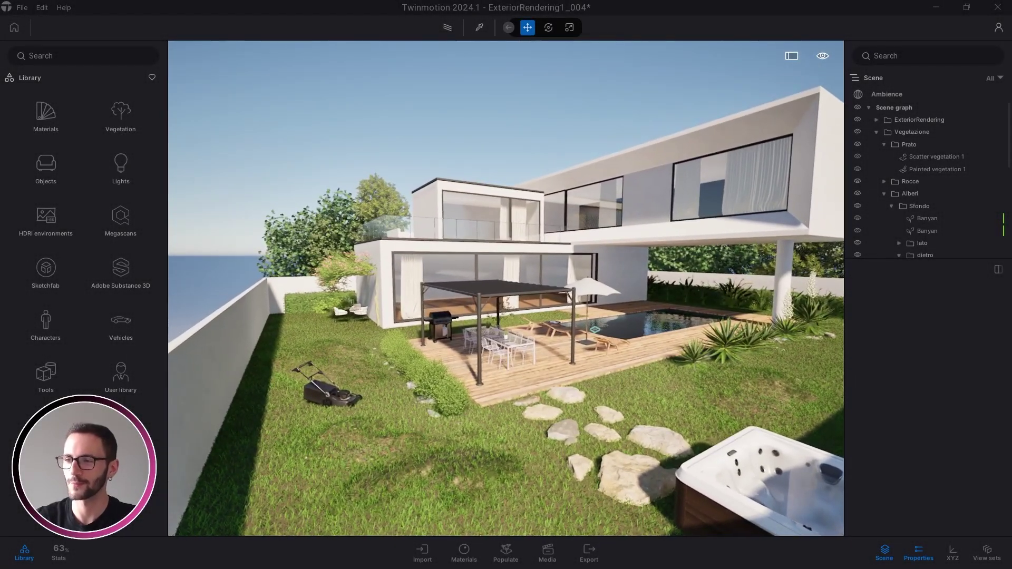
- Examine the villa's exterior from the garden, including the facade, pergola terrace, pool and hot tub area
key("w")
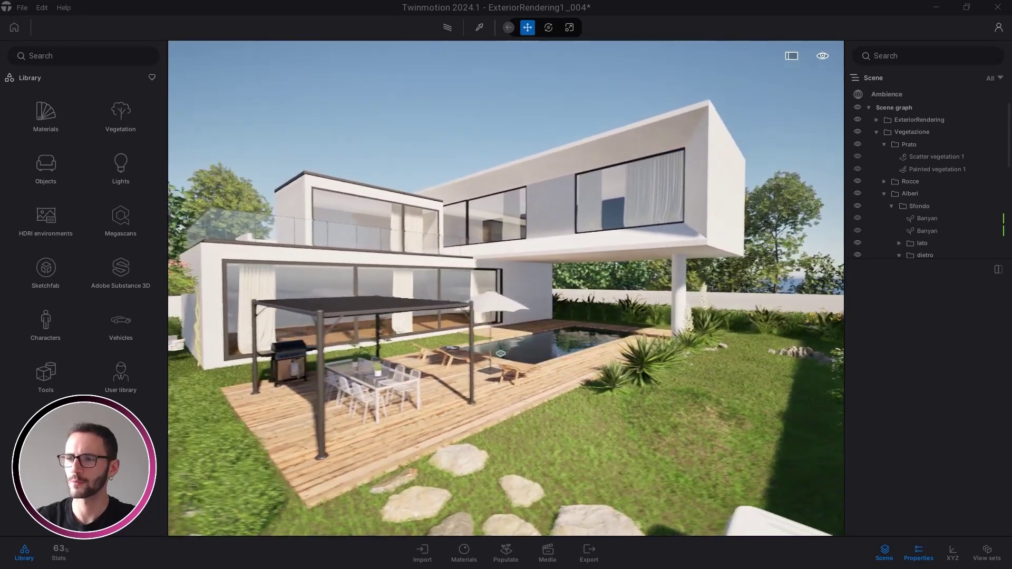
key("s")
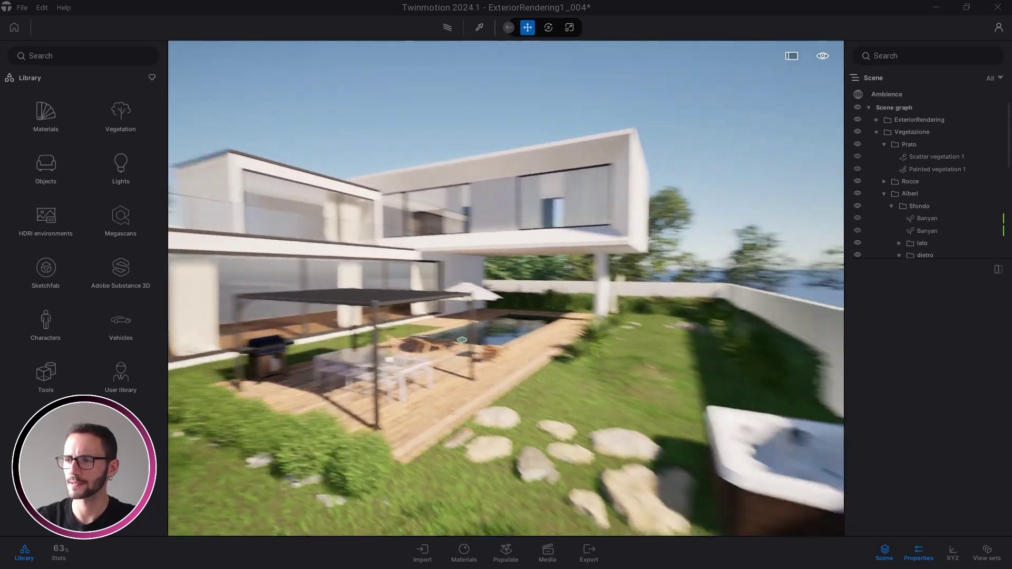
key("d")
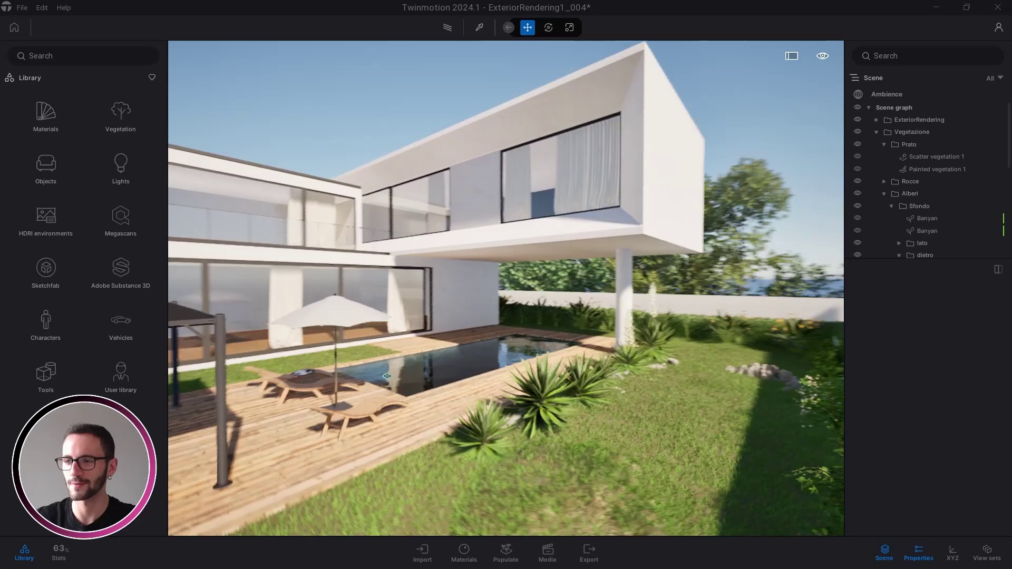
key("d")
key("a")
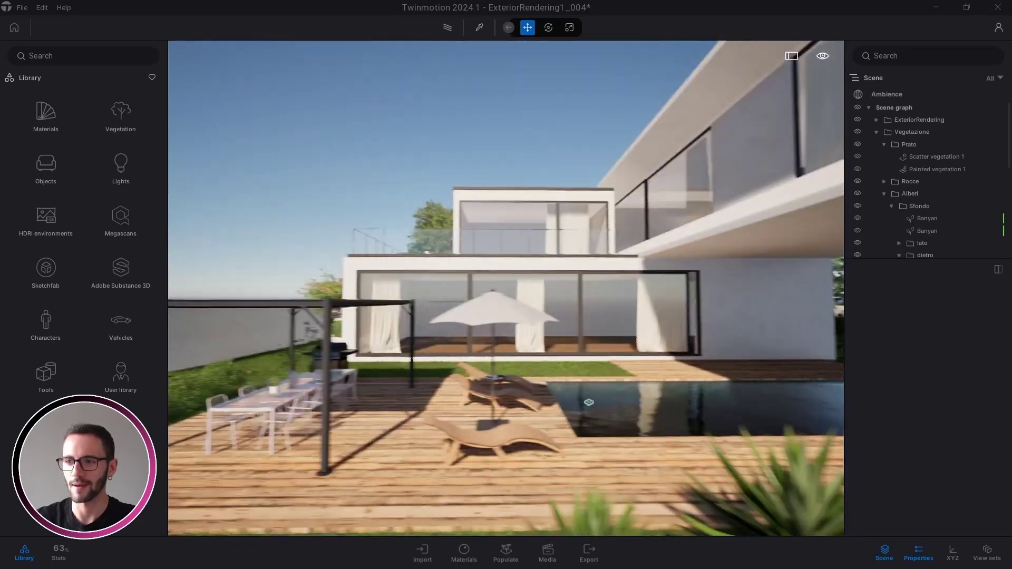
key("s")
key("d")
key("Up")
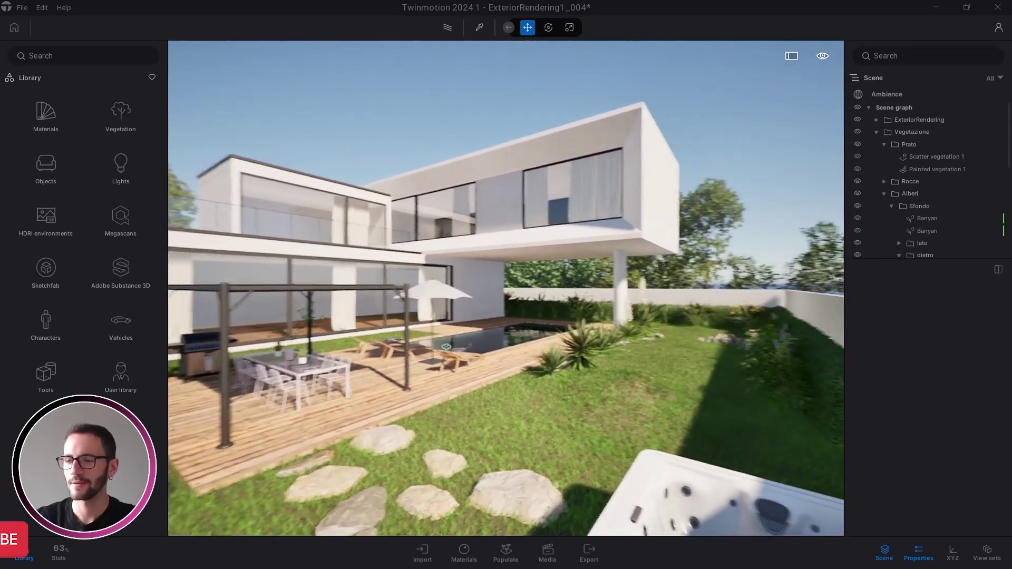
key("w")
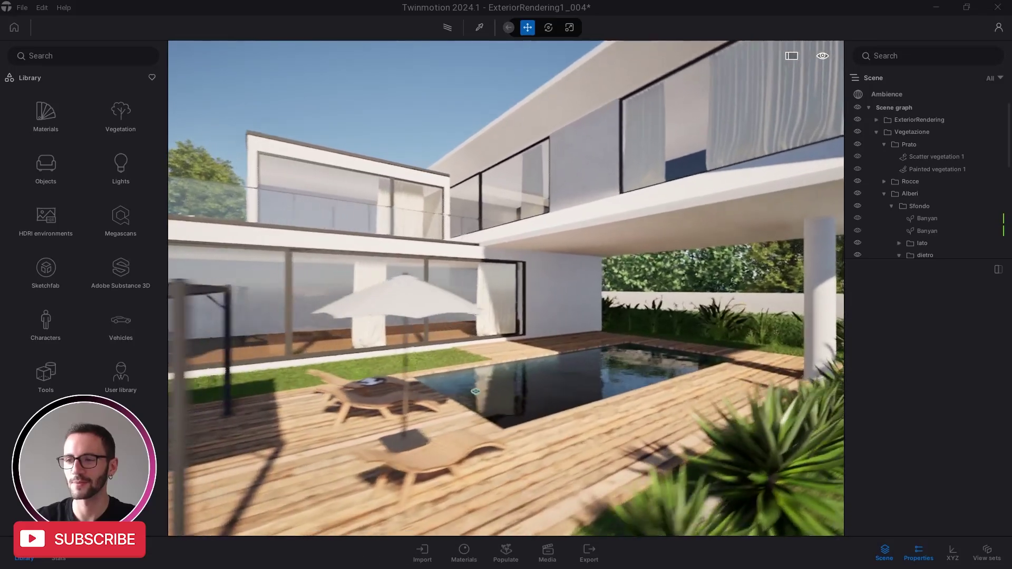
key("d")
key("s")
key("Down")
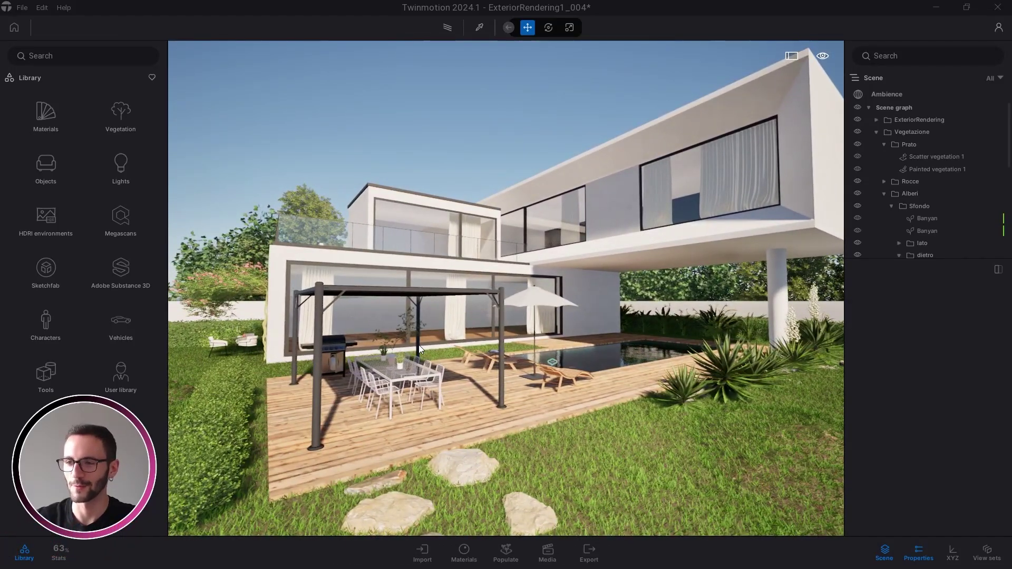
key("s")
- Inspect the wooden deck with the pergola, dining table, parasol and sun loungers up close
right_click_drag(419, 345, 296, 355)
key("w")
key("w")
right_click_drag(506, 289, 358, 284)
right_click_drag(390, 363, 335, 383)
key("w")
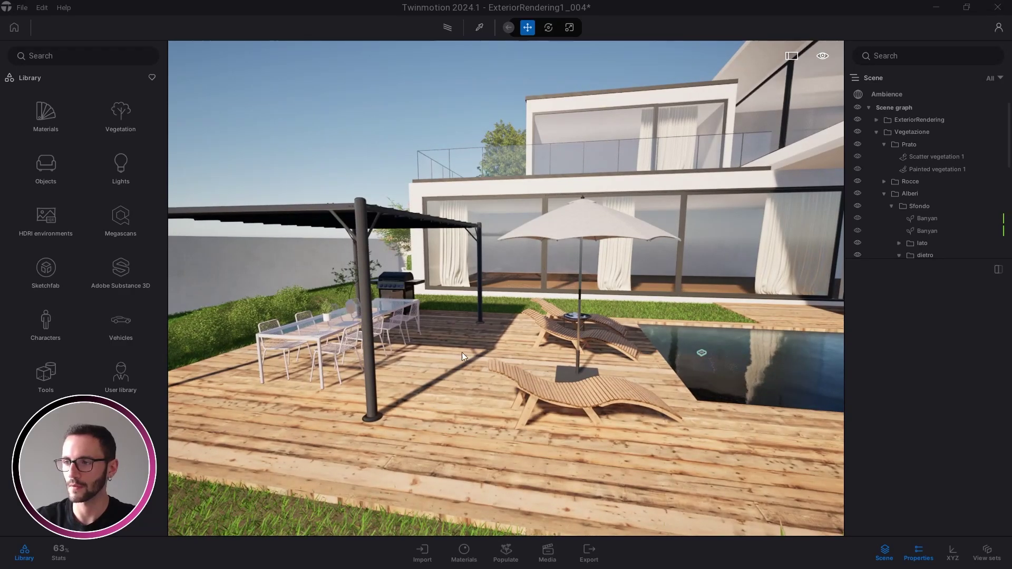
- Examine the pool's water surface and its caustics from close above the water
right_click_drag(442, 379, 593, 340)
key("w")
key("s")
key("d")
key("w")
key("w")
key("s")
key("a")
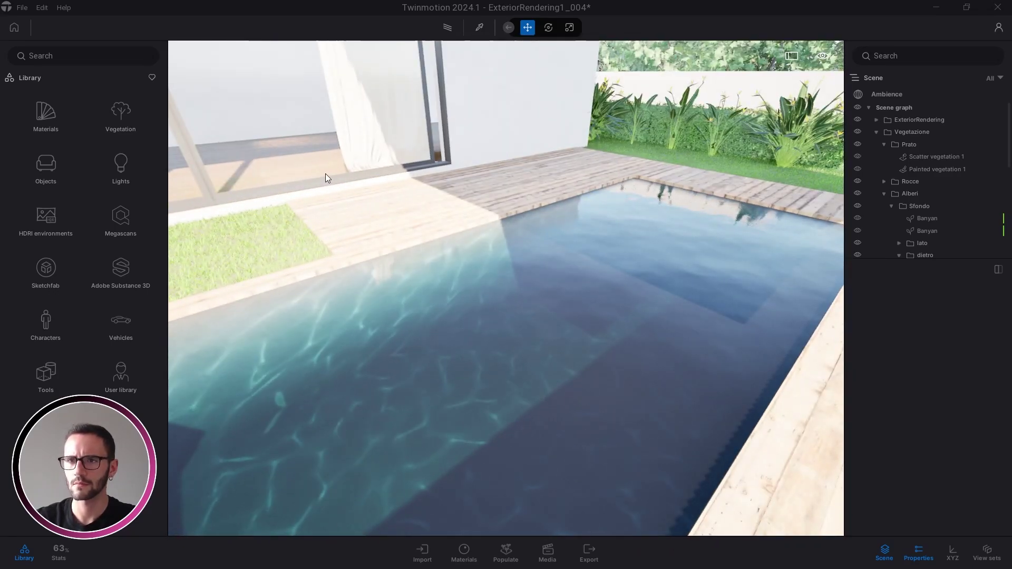
key("s")
right_click_drag(279, 244, 292, 230)
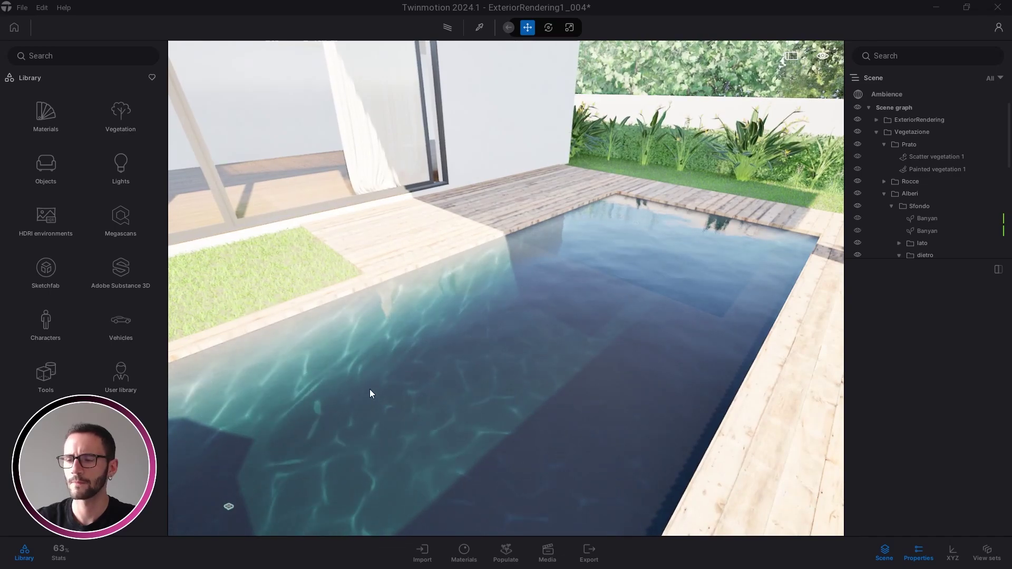
right_click_drag(372, 388, 319, 375)
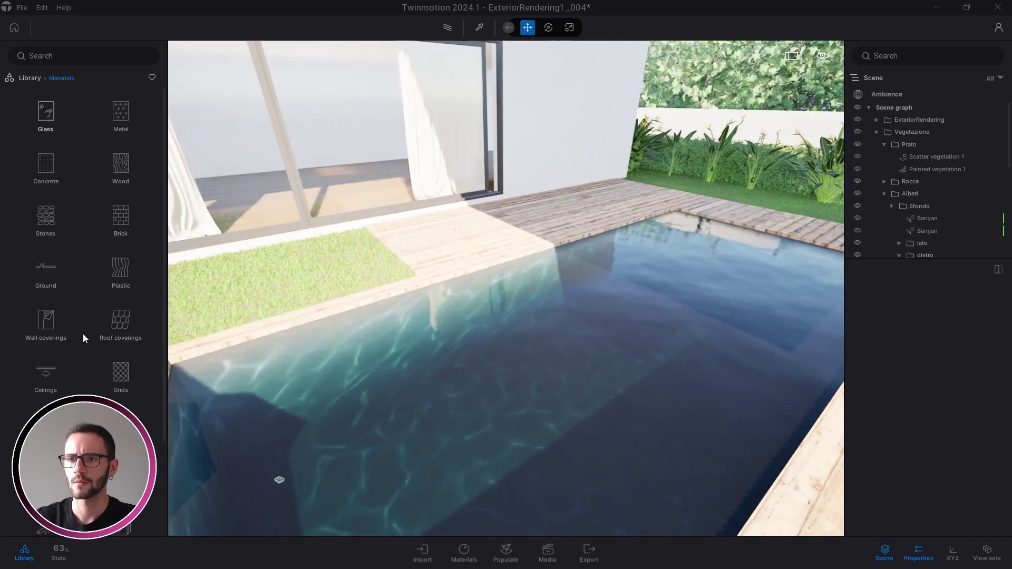
- Apply the Contora pattern glass material from the Glass library to the pool's water surface
scroll(84, 334, "down", 2)
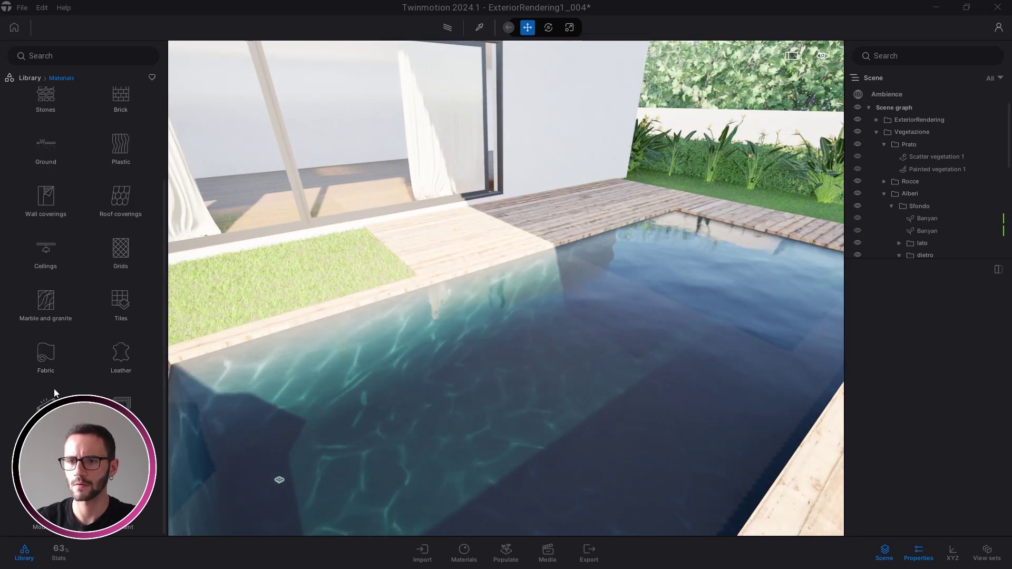
scroll(53, 386, "up", 3)
left_click(64, 151)
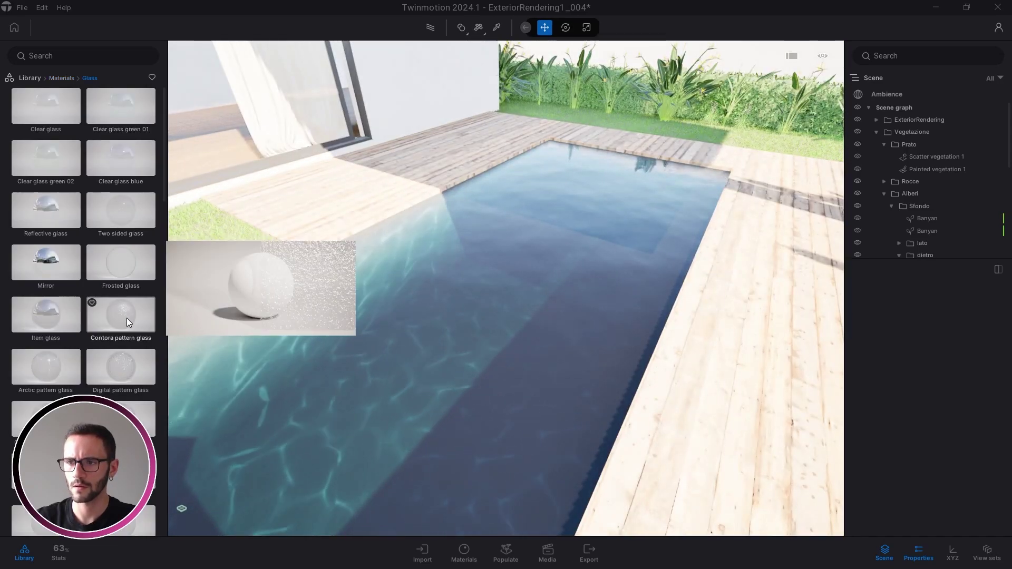
left_click_drag(127, 319, 431, 425)
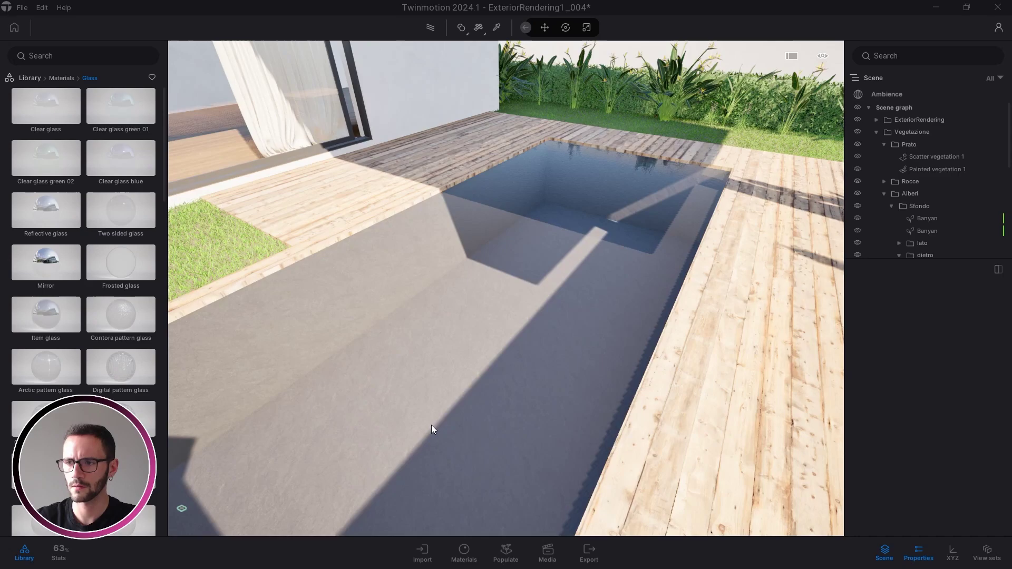
- Set the UV scale of the pool's Contora pattern glass to 10 and check the surface ripples
right_click_drag(495, 384, 510, 321)
right_click_drag(708, 403, 638, 392)
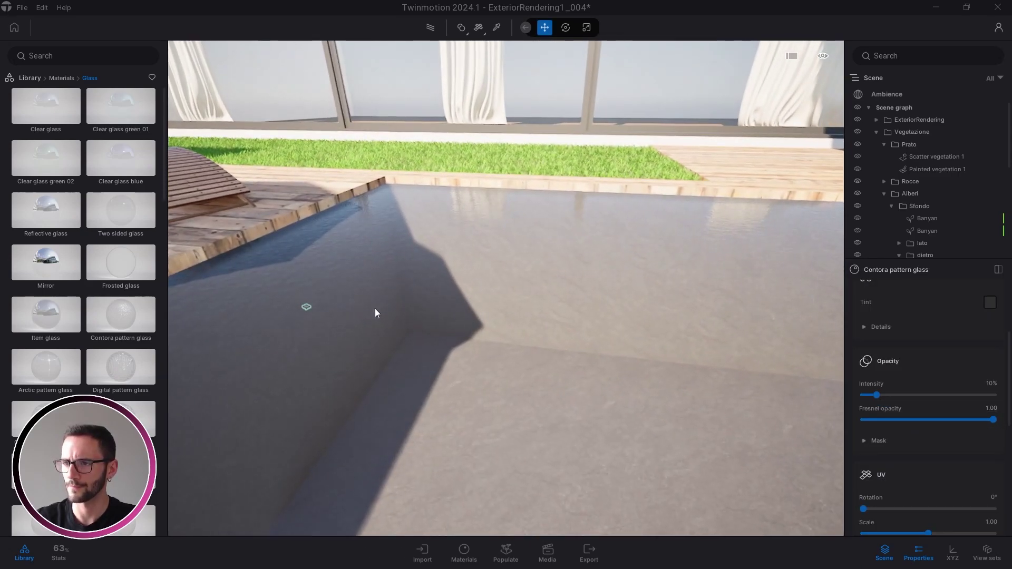
key("a")
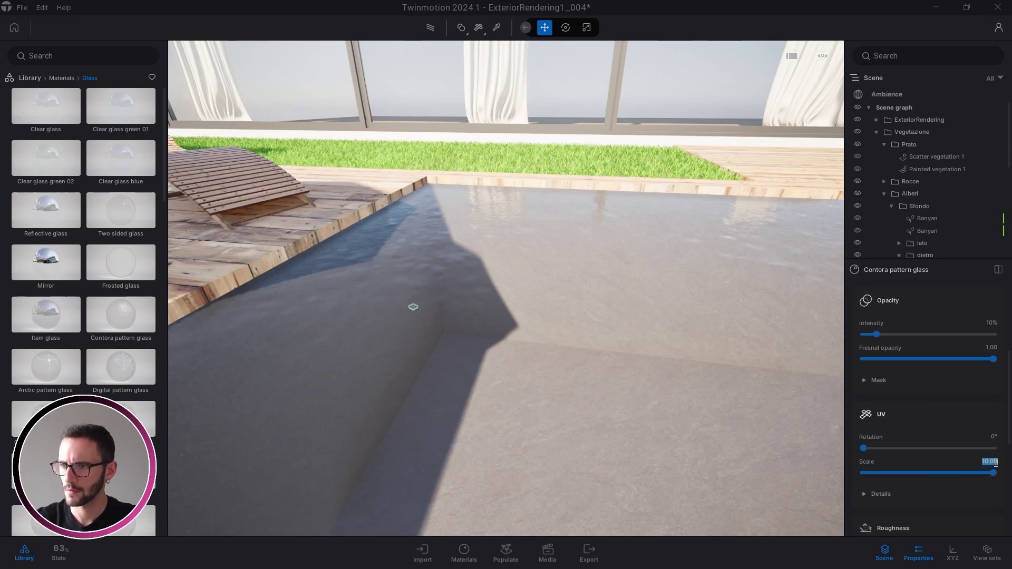
right_click_drag(521, 237, 420, 207)
key("w")
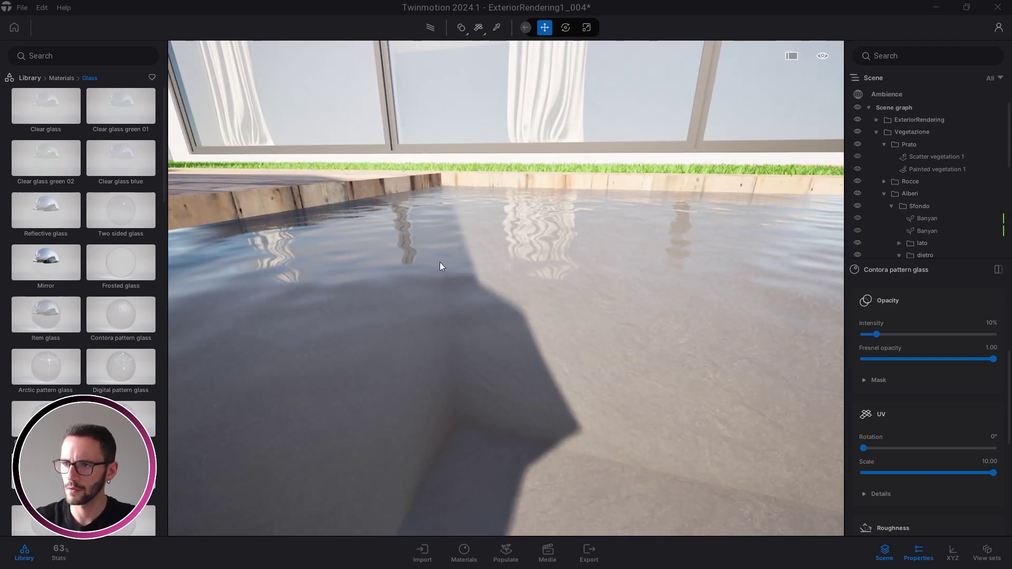
- Set the UV scale of the pool's Contora pattern glass to 25
key("s")
right_click_drag(510, 274, 490, 224)
key("s")
key("d")
key("q")
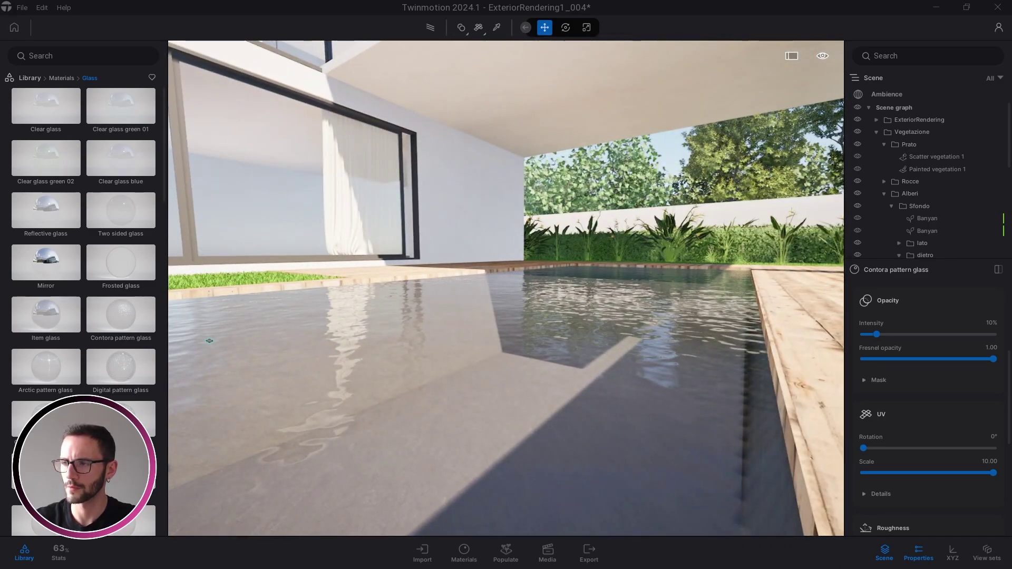
right_click_drag(759, 377, 688, 381)
key("s")
key("e")
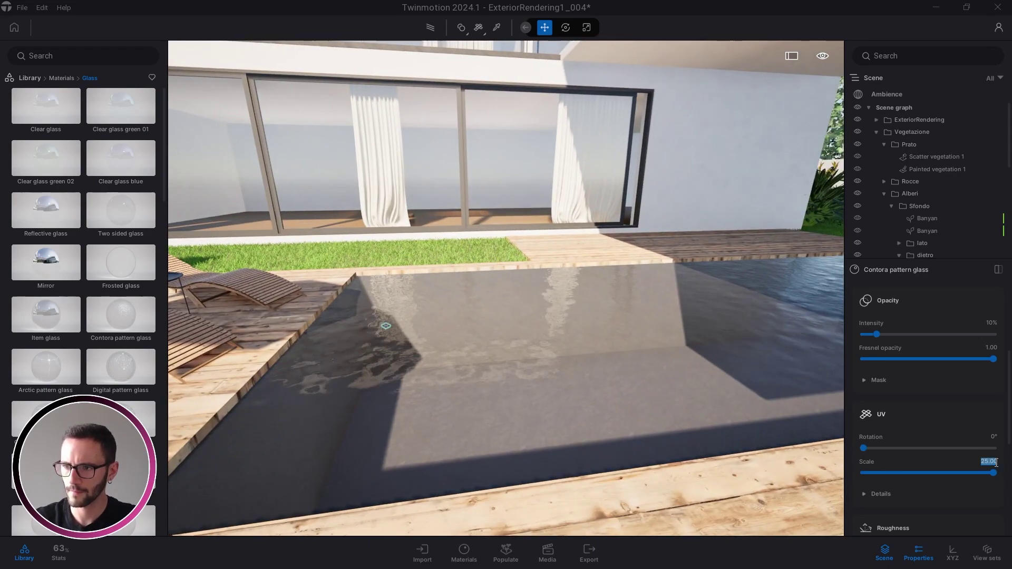
- Examine the rescaled ripples and reflections on the pool surface from several angles, and return to the material categories
key("w")
right_click_drag(836, 155, 914, 149)
key("s")
key("w")
key("q")
right_click_drag(303, 318, 315, 340)
key("e")
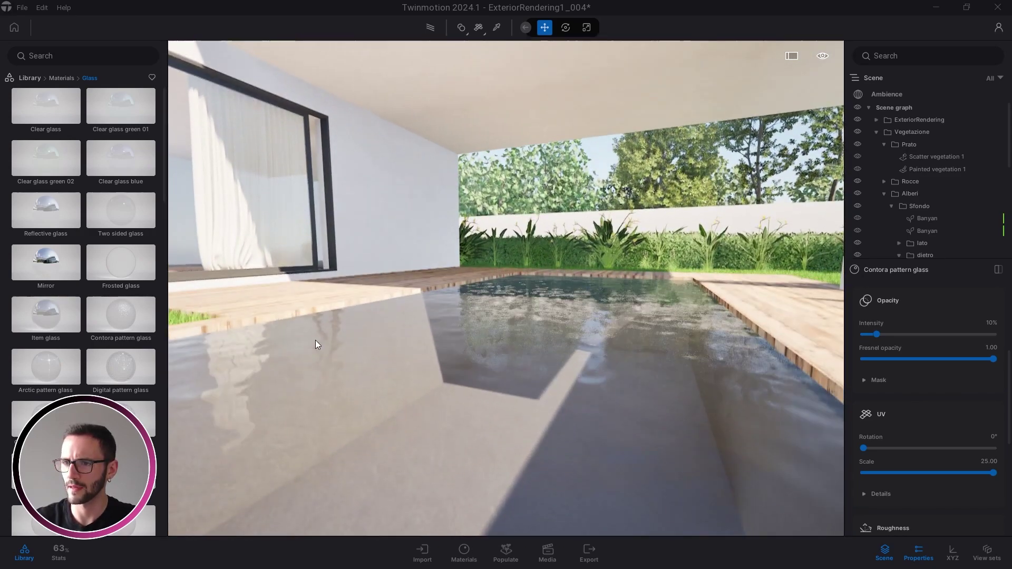
left_click(58, 77)
right_click_drag(448, 362, 553, 361)
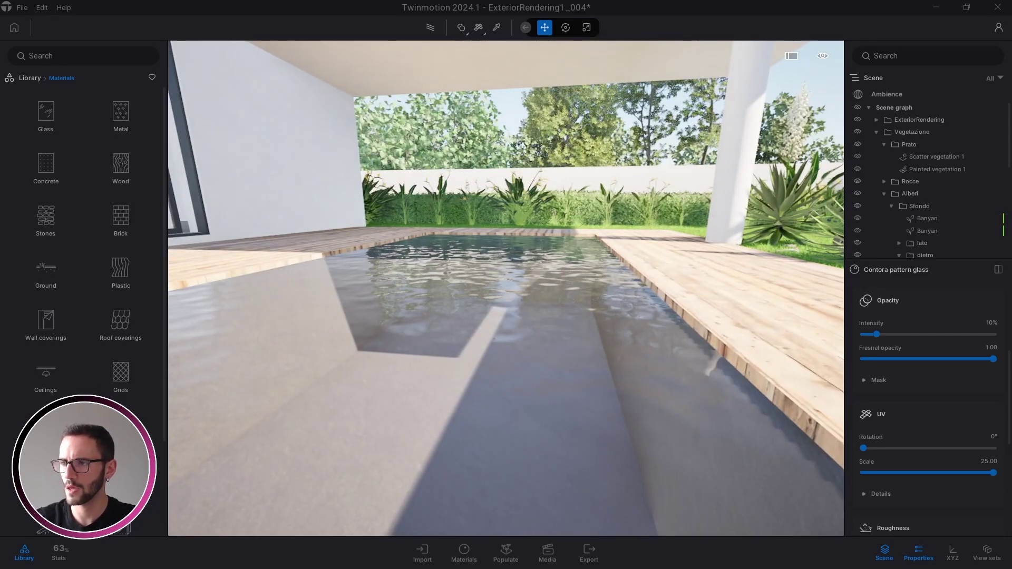
key("t")
scroll(931, 455, "up", 3)
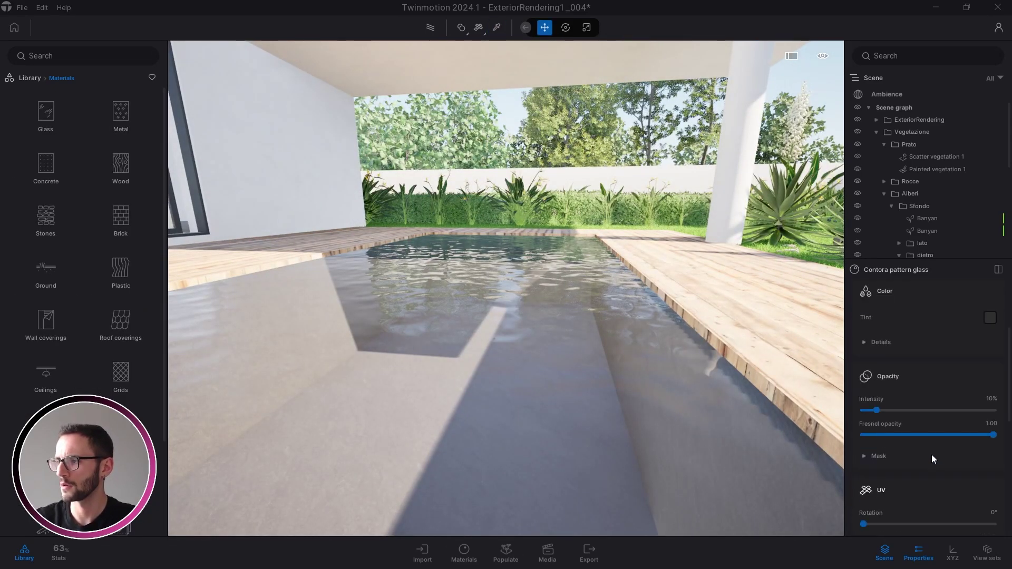
left_click(990, 418)
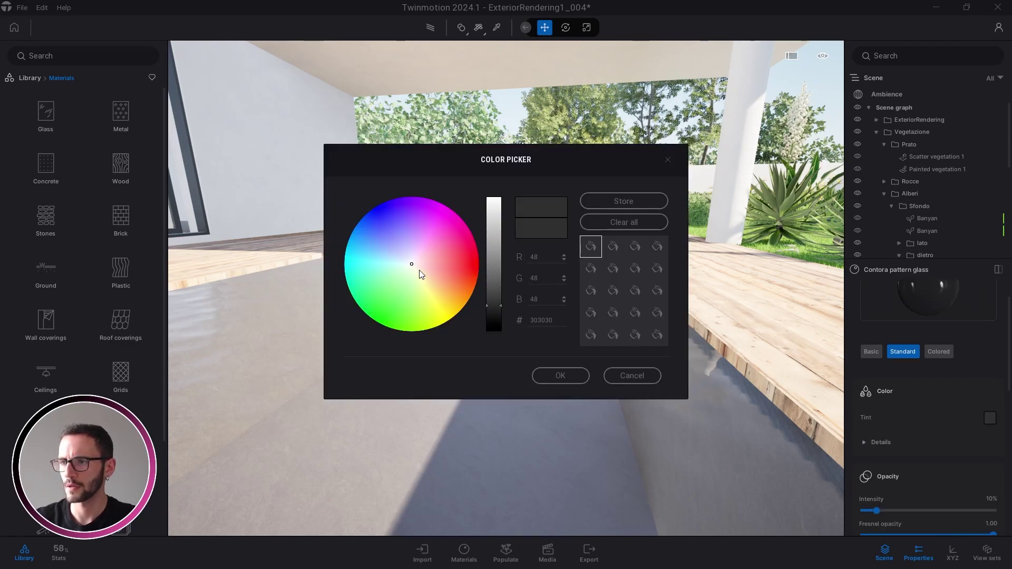
left_click(404, 258)
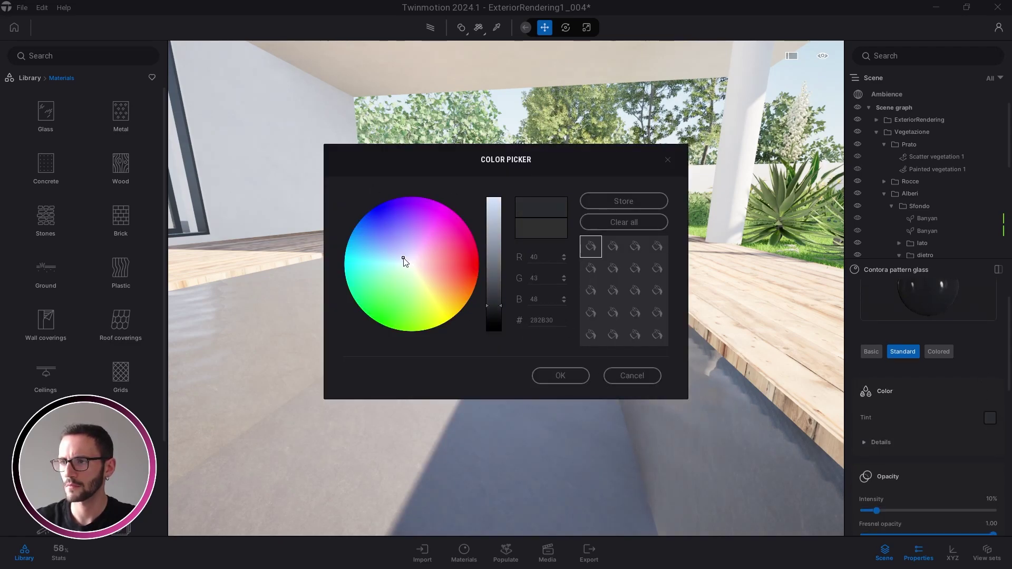
left_click(628, 376)
- Examine the planting along the garden's boundary wall, including the hedge, flowering plants and rocks
key("w")
mouse_move(646, 391)
right_mouse_down()
mouse_move(840, 388)
mouse_move(395, 386)
mouse_move(639, 391)
right_mouse_up()
key("w")
key("w")
key("s")
key("w")
right_click_drag(335, 264, 542, 266)
left_click_drag(285, 264, 314, 265)
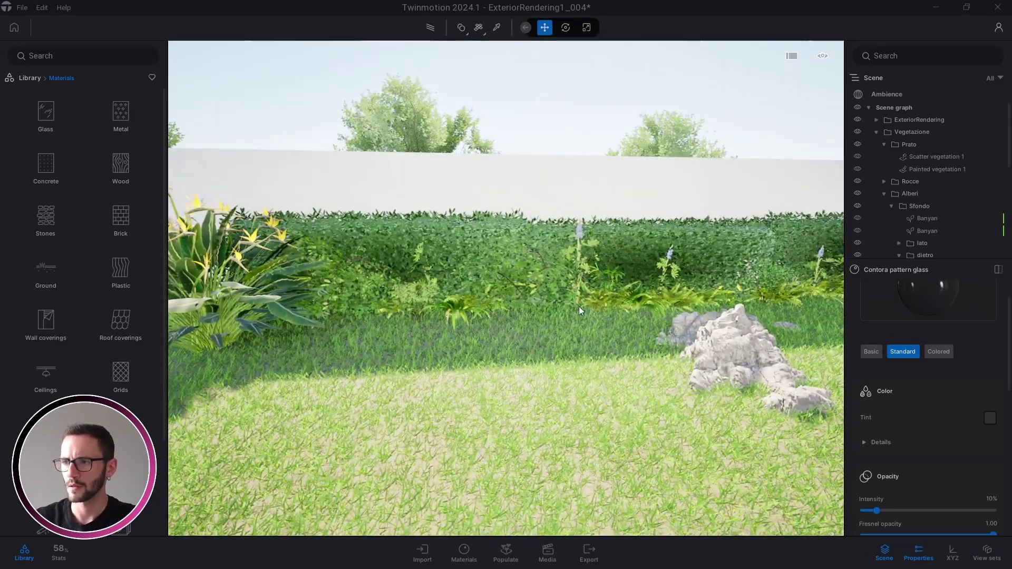
left_click_drag(579, 311, 712, 288)
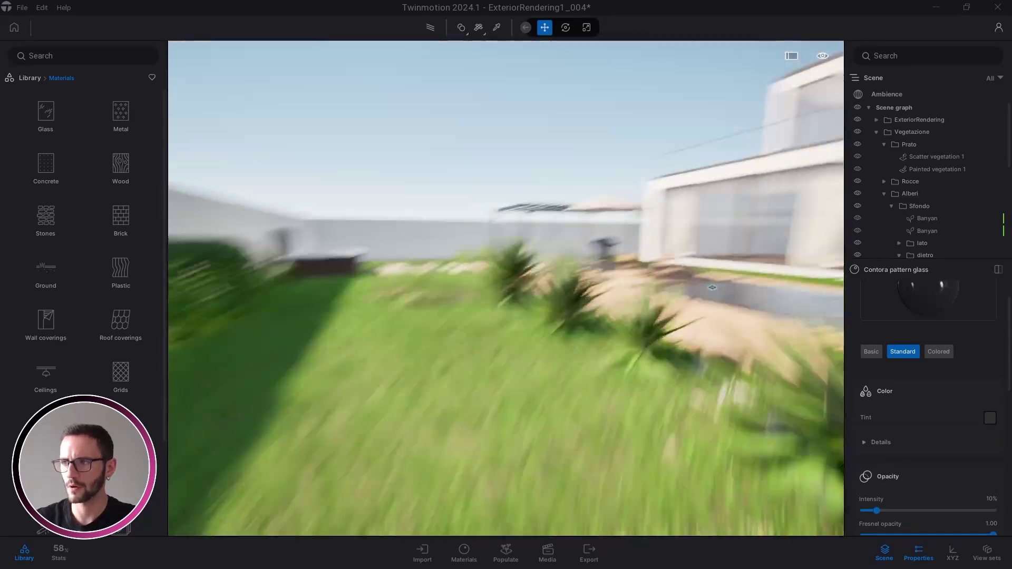
right_click_drag(712, 288, 612, 292)
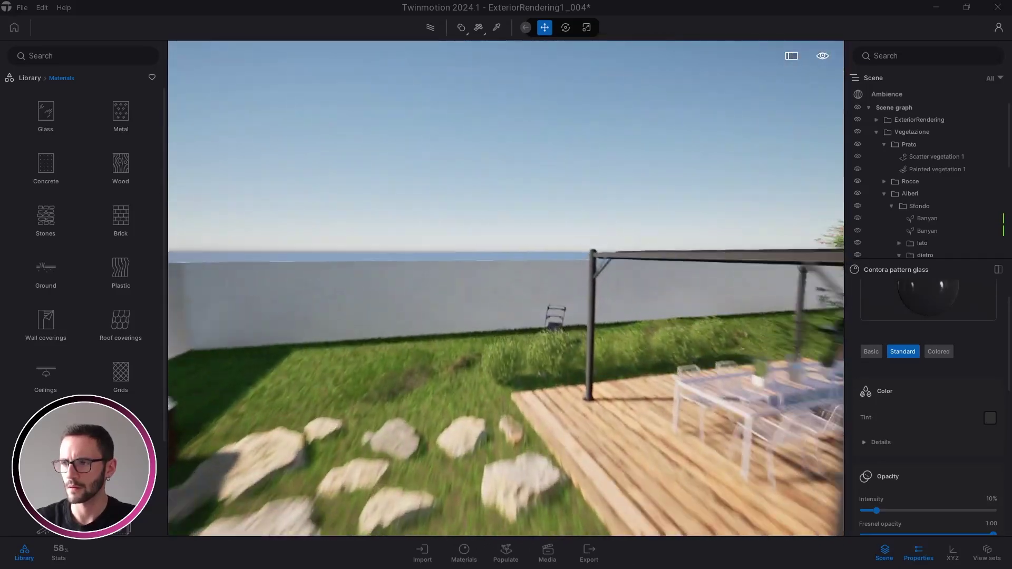
- Select a Boxwood 05 shrub beside the deck and inspect the row of shrubs and stones around it
left_click_drag(611, 293, 591, 395)
left_click(581, 402)
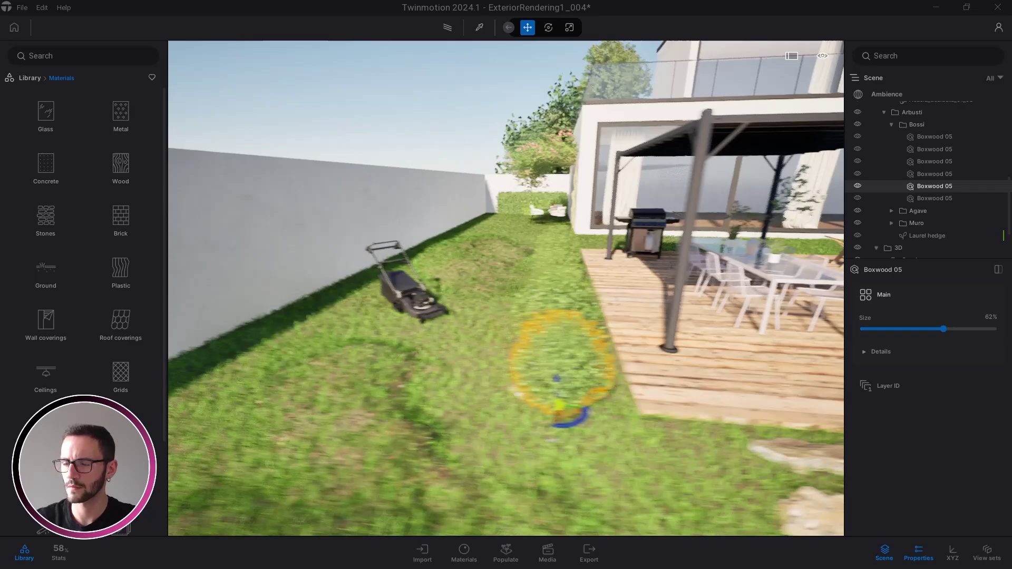
right_click_drag(529, 400, 561, 399)
key("a")
right_click_drag(537, 337, 612, 343)
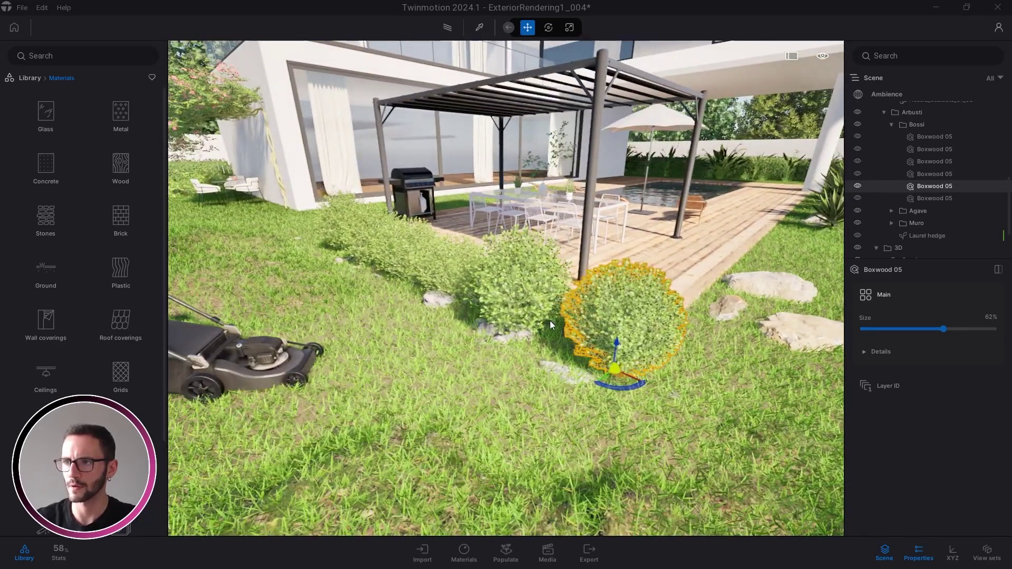
right_click_drag(549, 321, 597, 163)
middle_click_drag(597, 162, 436, 245)
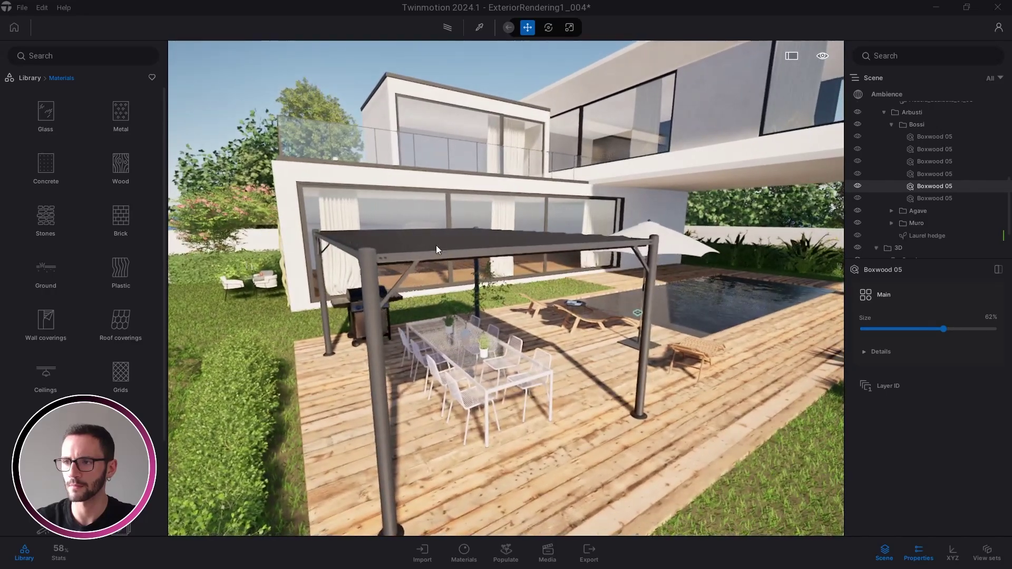
- Look over the pergola terrace and inspect the row of agave plants edging the pool deck
scroll(487, 370, "up", 5)
right_click_drag(487, 370, 497, 344)
key("a")
key("s")
key("s")
key("d")
key("d")
key("d")
key("w")
key("e")
key("w")
key("s")
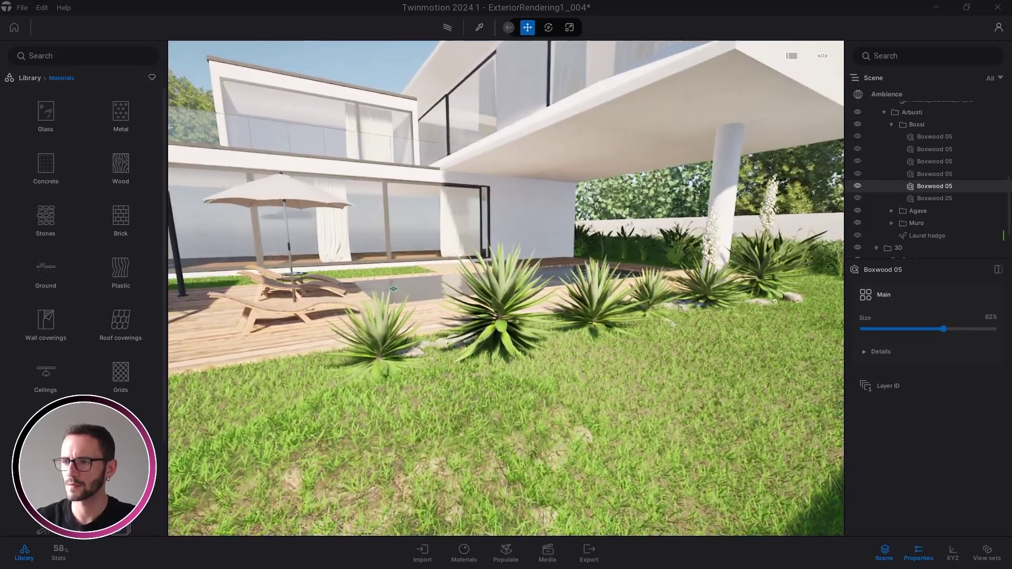
- Inspect the pink flowering climber on the house's side wall and the seating beneath it, leaving nothing selected
right_click_drag(269, 322, 327, 322)
key("e")
right_click_drag(448, 272, 612, 382)
key("Escape")
key("w")
key("w")
key("w")
right_click_drag(625, 293, 519, 399)
left_click(425, 323)
key("s")
key("Escape")
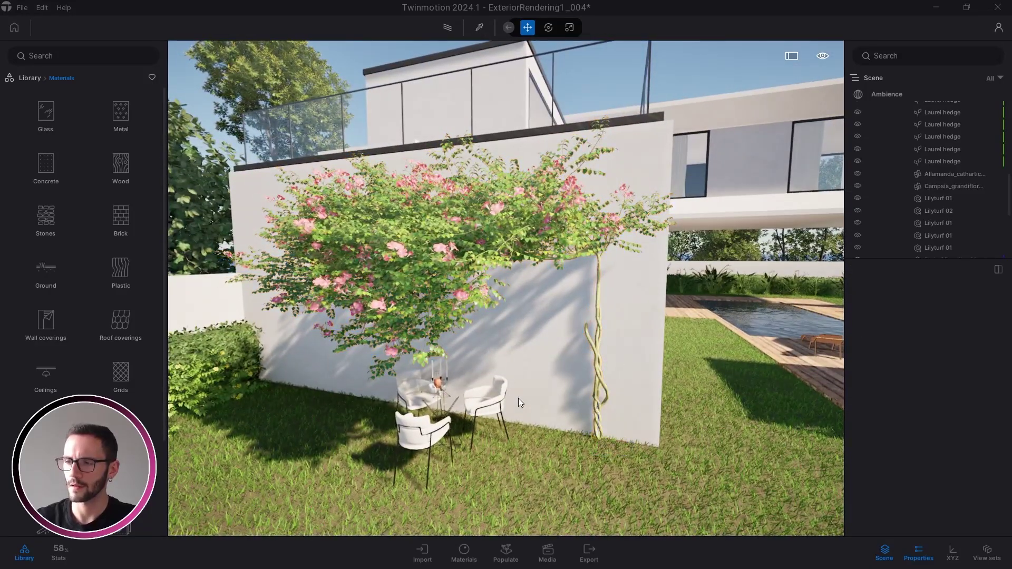
- Look back over the whole garden, deck and pool from the side of the house
key("w")
right_click_drag(399, 299, 590, 302)
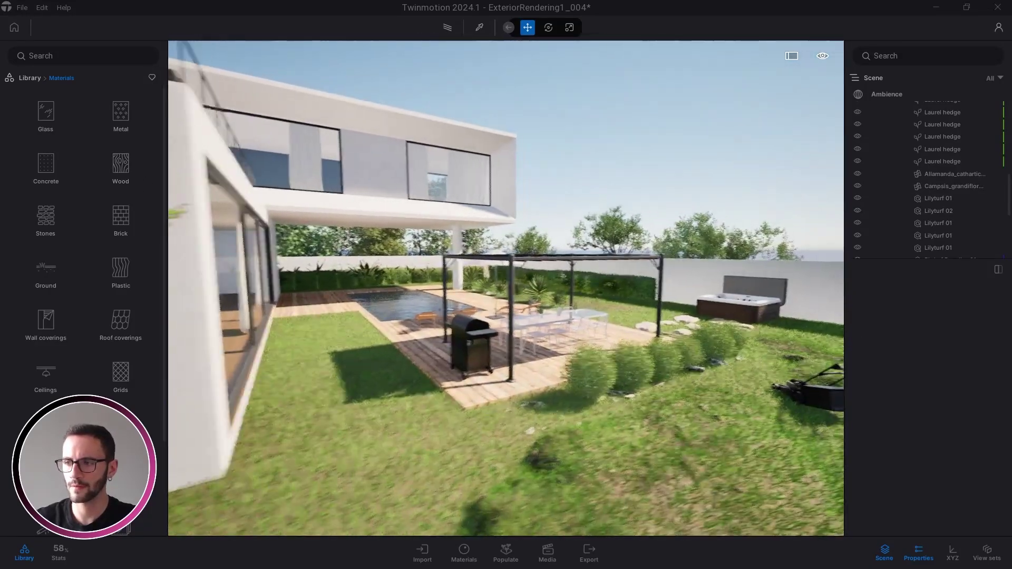
key("w")
mouse_move(506, 301)
right_mouse_down()
mouse_move(653, 301)
mouse_move(401, 302)
mouse_move(498, 307)
right_mouse_up()
key("s")
key("s")
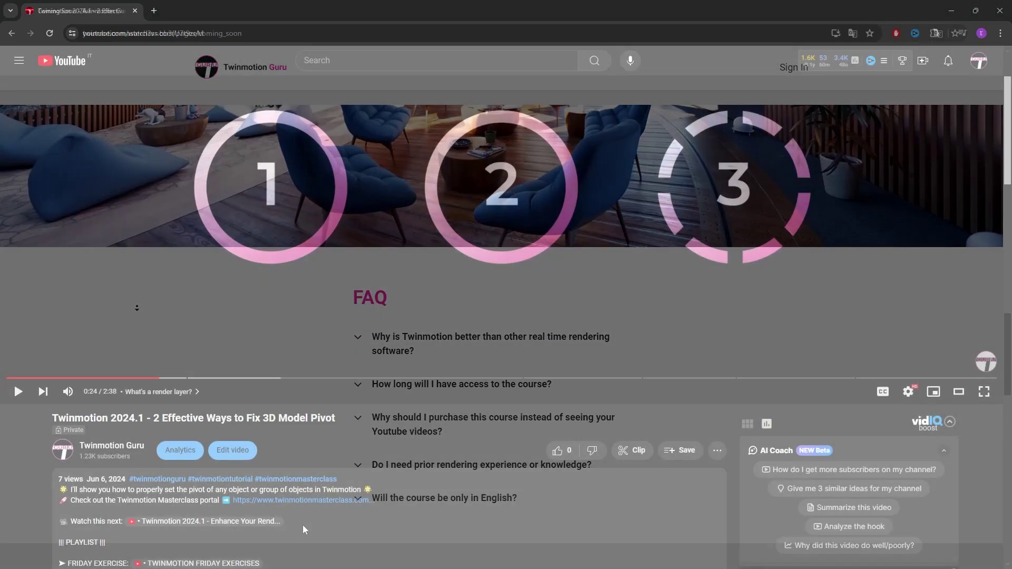
- Switch to YouTube and open the Twinmotion Masterclass portal link in the video description
left_click(288, 501)
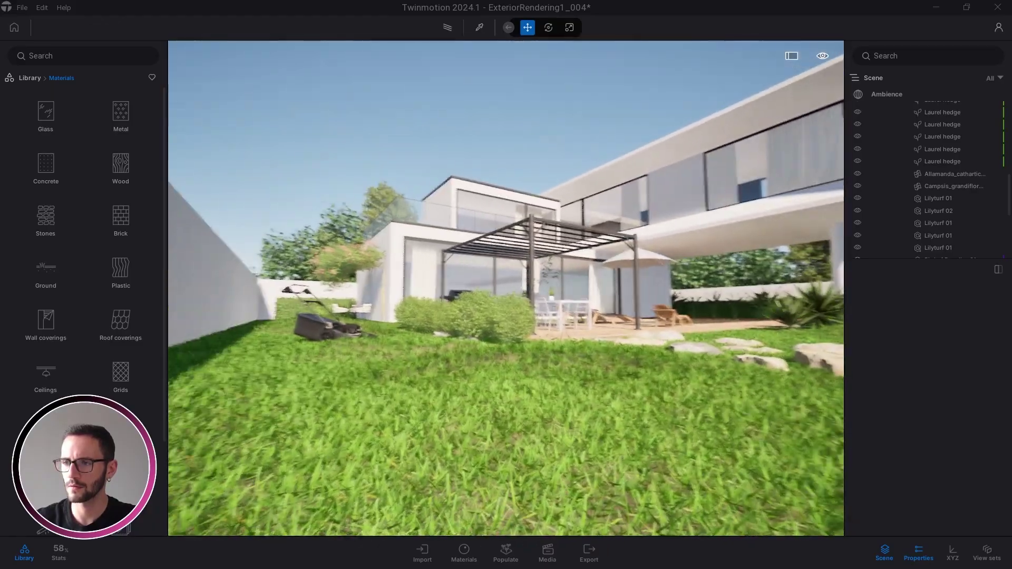
- Expand the Prato folder under Terreno in the scene graph and select its first Mossy Forest Ground object
right_click_drag(455, 415, 522, 415)
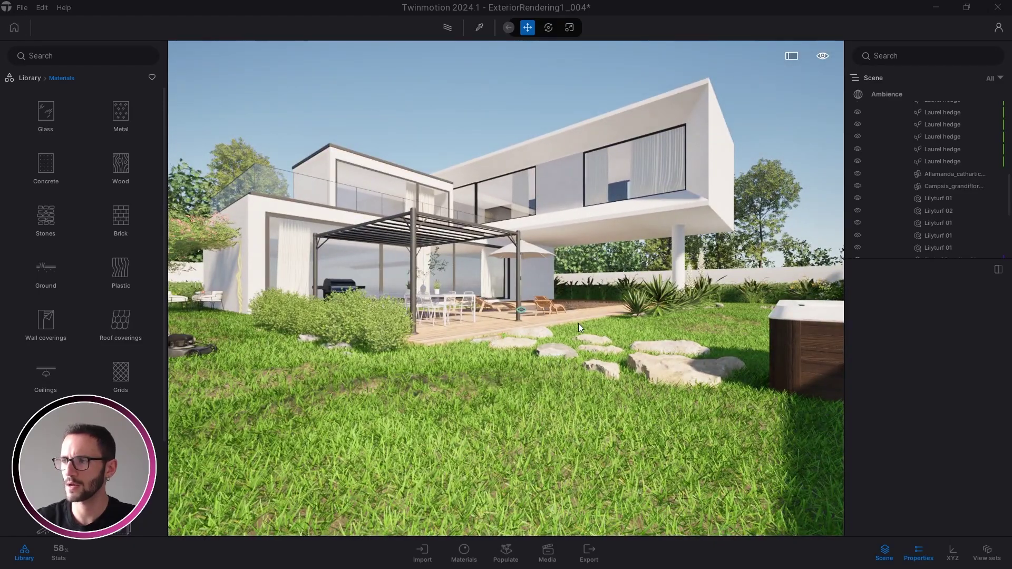
right_click_drag(470, 378, 345, 359)
right_click_drag(480, 312, 520, 367)
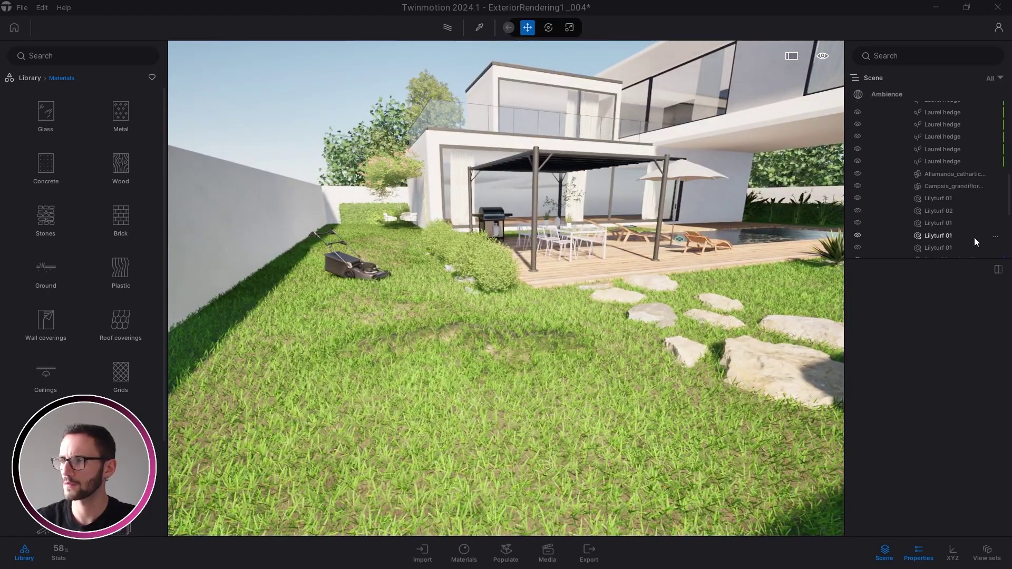
scroll(966, 230, "down", 5)
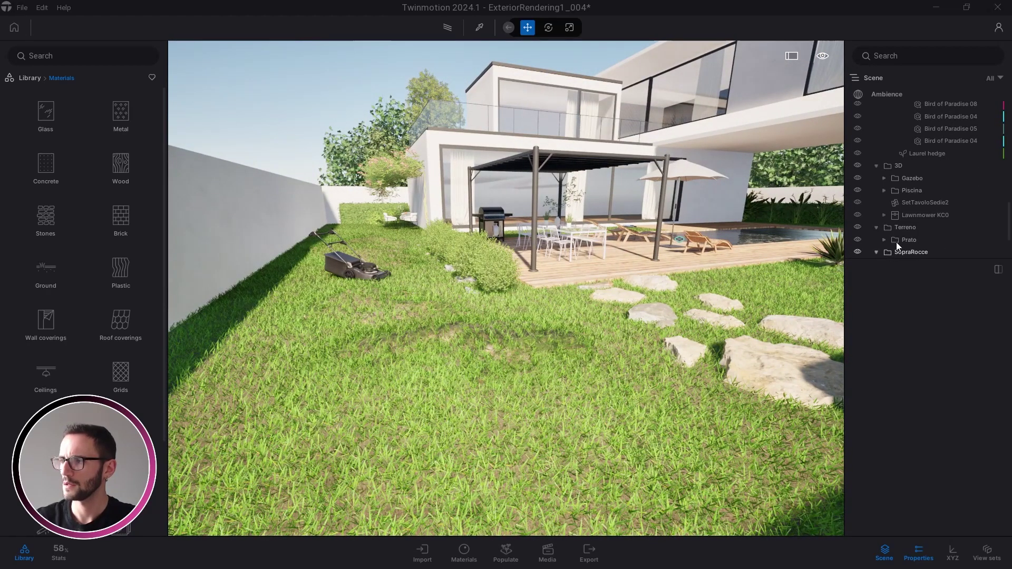
scroll(899, 242, "down", 4)
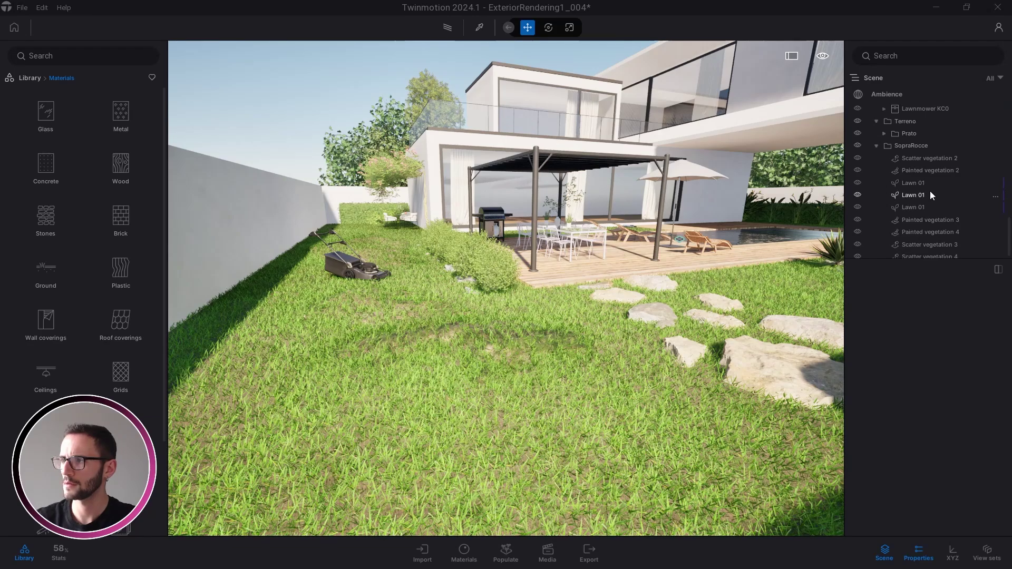
scroll(928, 194, "up", 3)
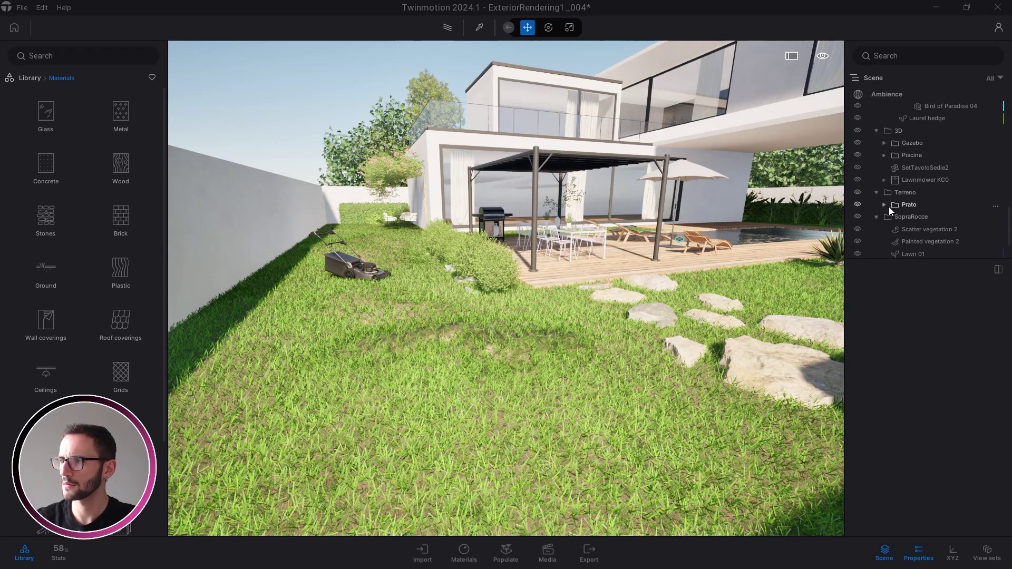
left_click(884, 204)
left_click(933, 205)
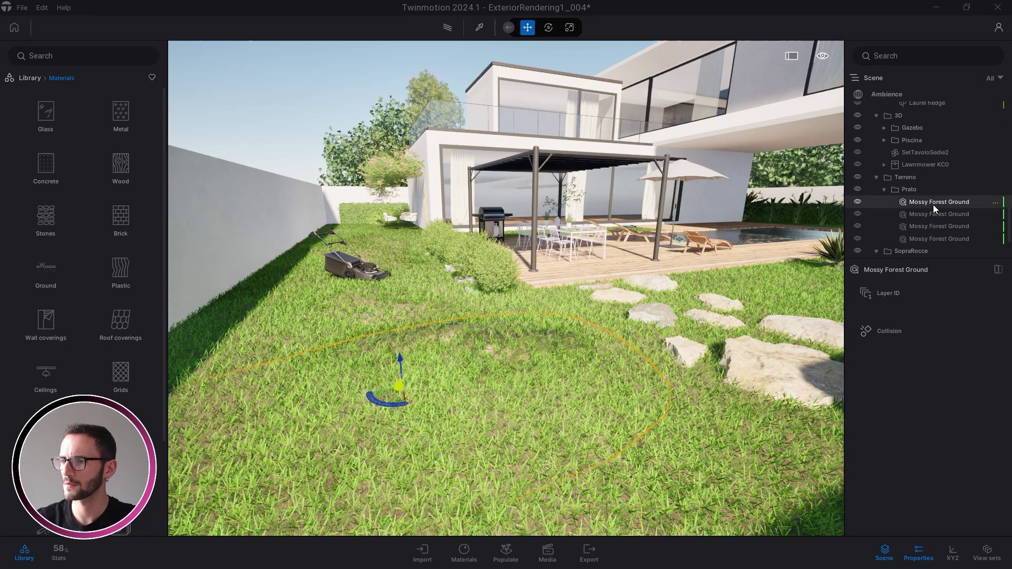
- Nudge the selected Mossy Forest Ground patch slightly upward beneath the grass, check the lawn up close, and clear the selection
key("f")
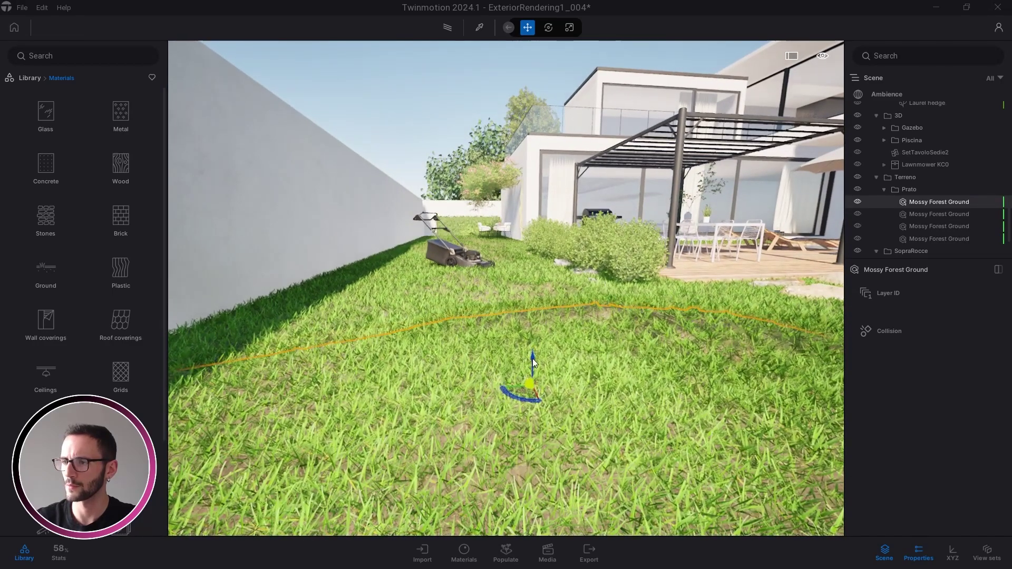
mouse_move(533, 361)
left_mouse_down()
mouse_move(536, 334)
mouse_move(532, 352)
left_mouse_up()
right_click_drag(533, 351, 646, 358)
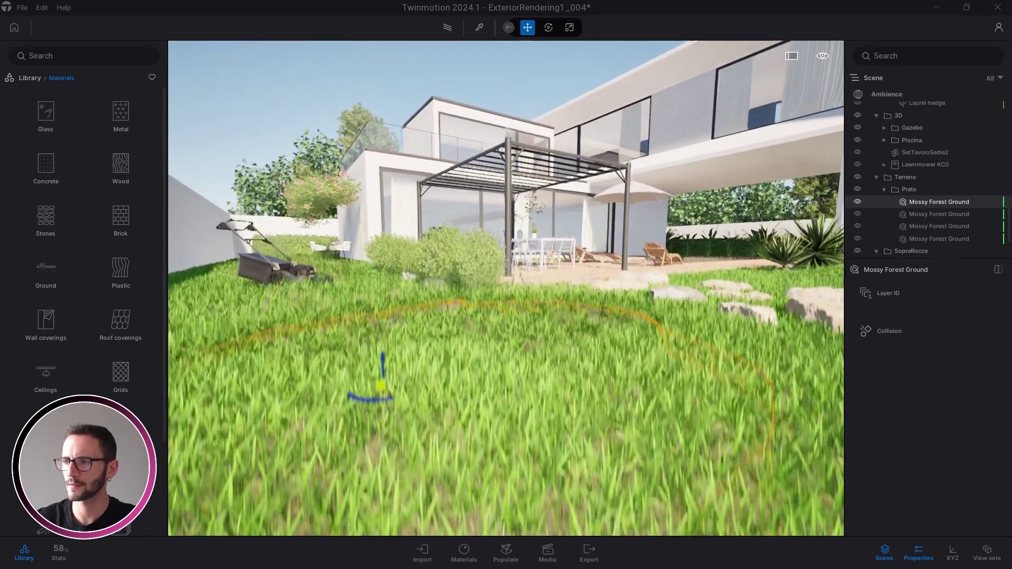
key("e")
right_click_drag(288, 295, 367, 296)
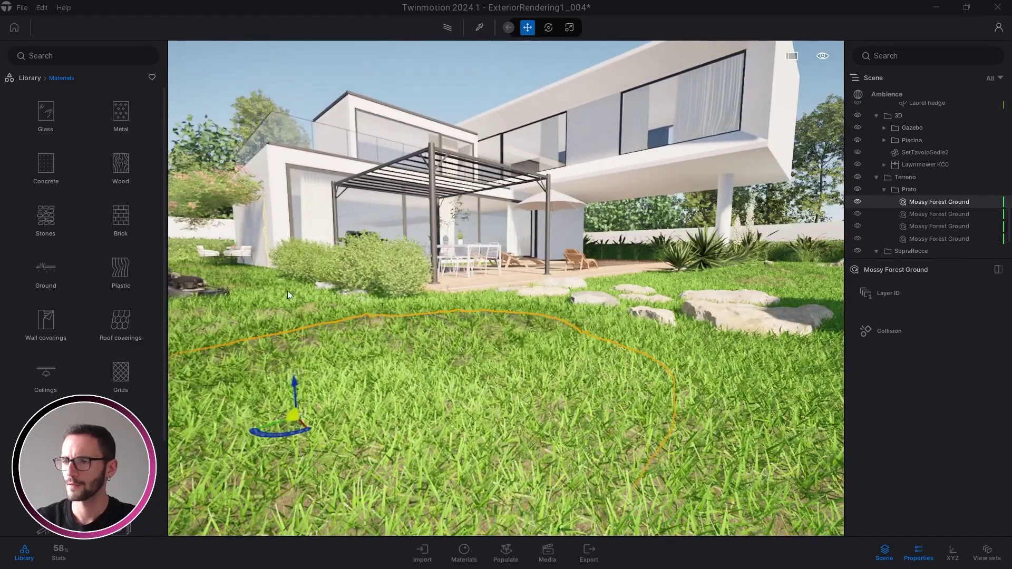
key("Escape")
- Look over the lawn, stepping stones and hot tub, and view the whole walled villa plot from above
key("e")
right_click_drag(619, 356, 749, 343)
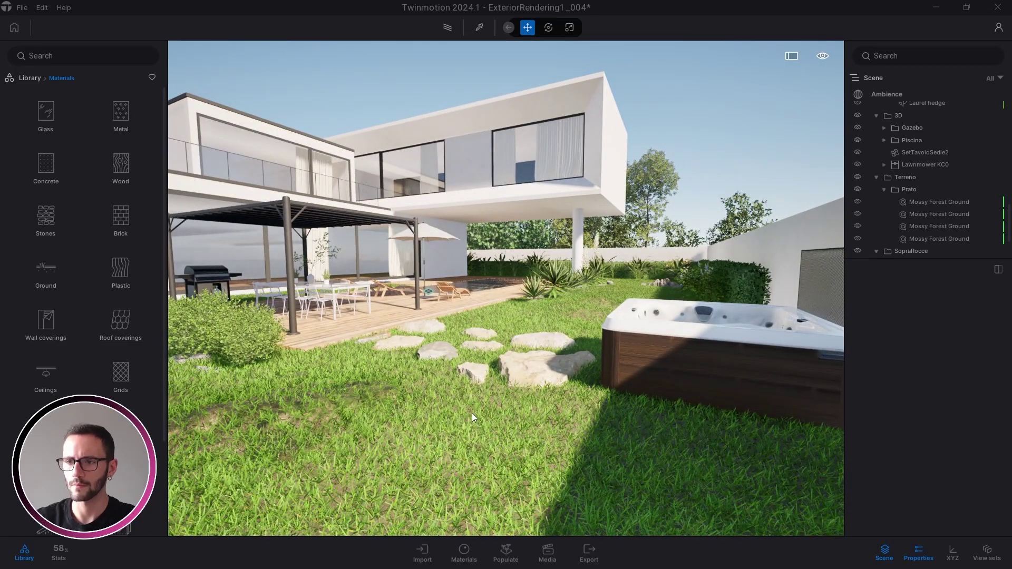
left_click_drag(473, 414, 440, 406)
right_click_drag(454, 451, 280, 453)
key("w")
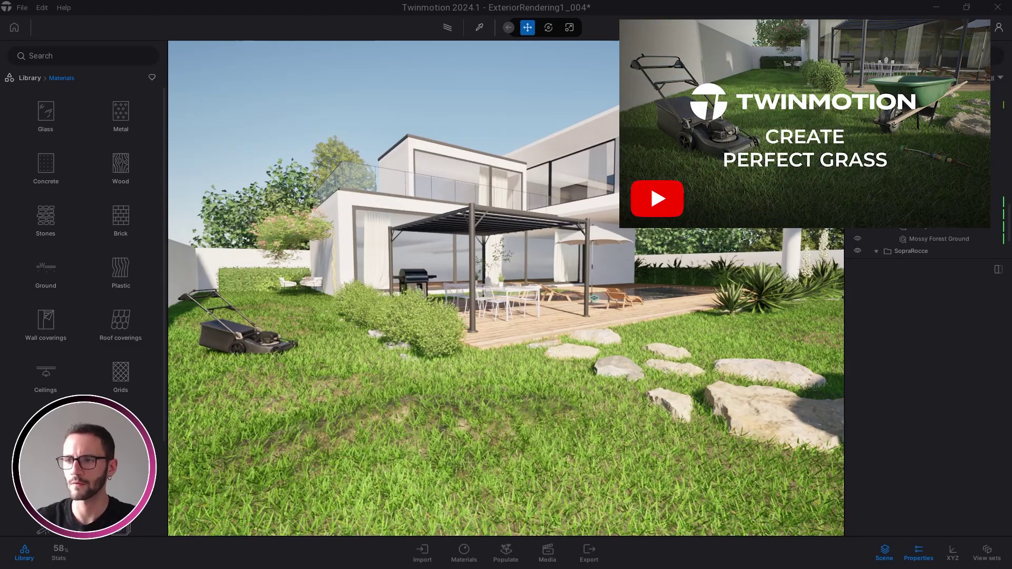
key("w")
right_click_drag(652, 413, 838, 403)
key("d")
key("e")
key("d")
right_click_drag(653, 358, 529, 387)
key("s")
key("a")
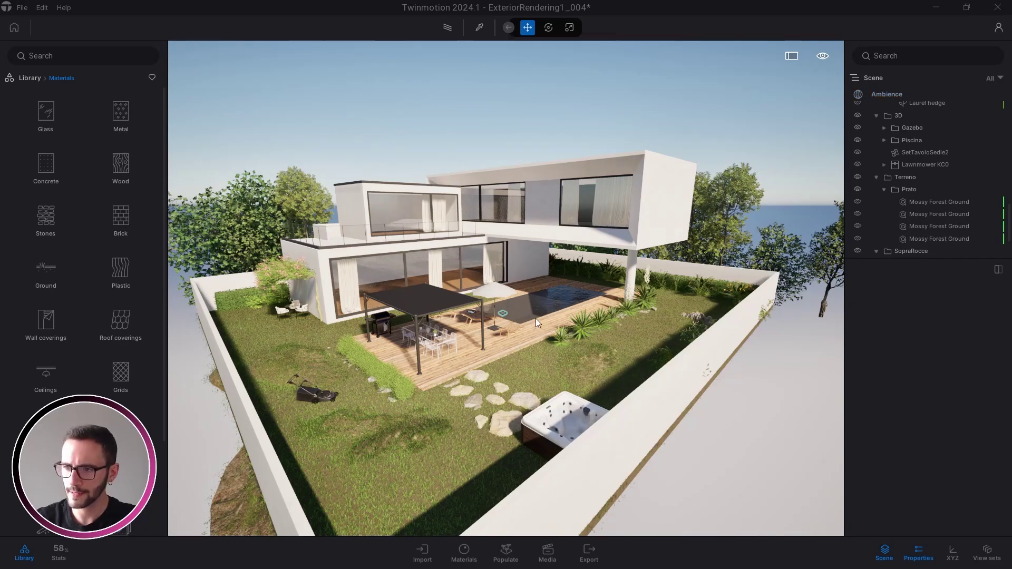
- Look beyond the boundary wall at the background trees and the horizon beside the house
key("w")
right_click_drag(535, 318, 685, 318)
key("s")
mouse_move(395, 284)
right_mouse_down()
mouse_move(543, 278)
mouse_move(396, 270)
right_mouse_up()
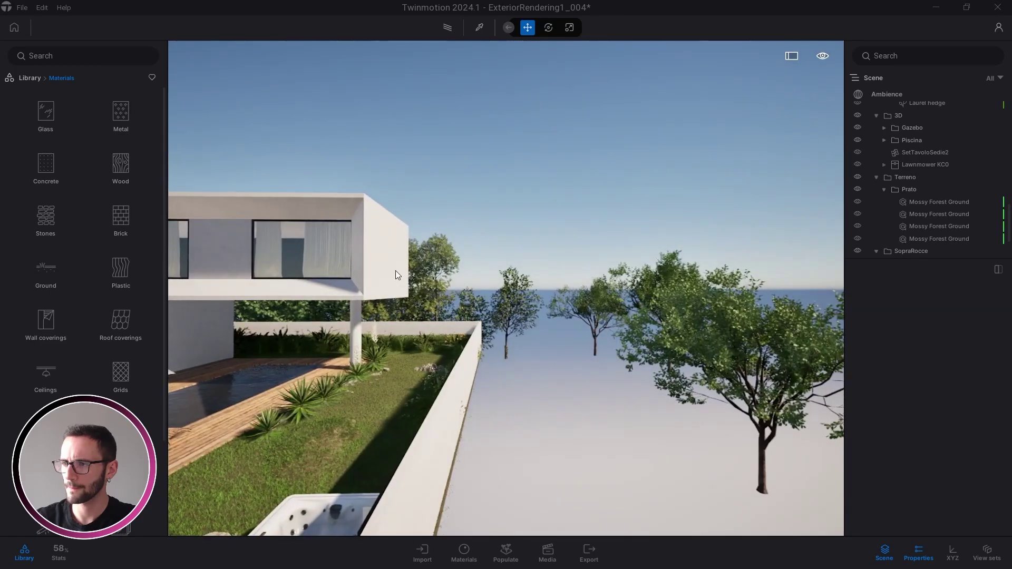
key("s")
right_click_drag(706, 300, 500, 311)
- Create a first still image framing the villa, pergola deck, pool and stepping stones from the garden
key("w")
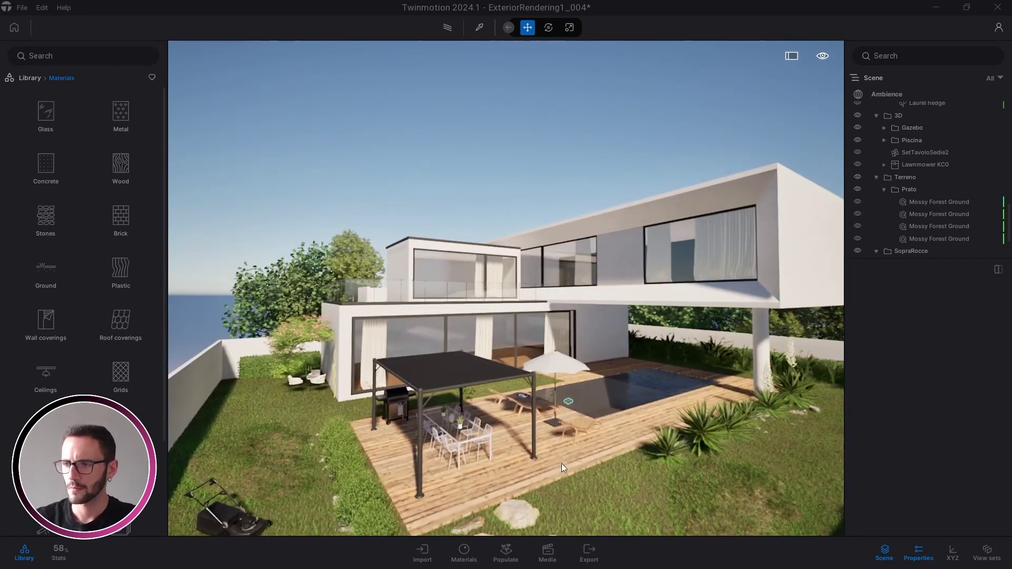
left_click(550, 562)
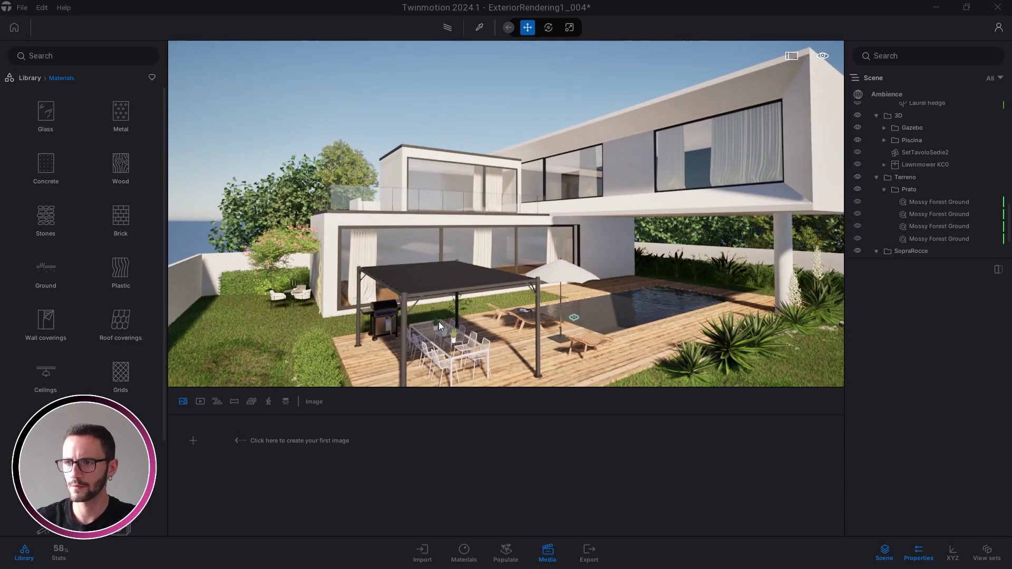
key("w")
right_click_drag(422, 274, 460, 317)
key("s")
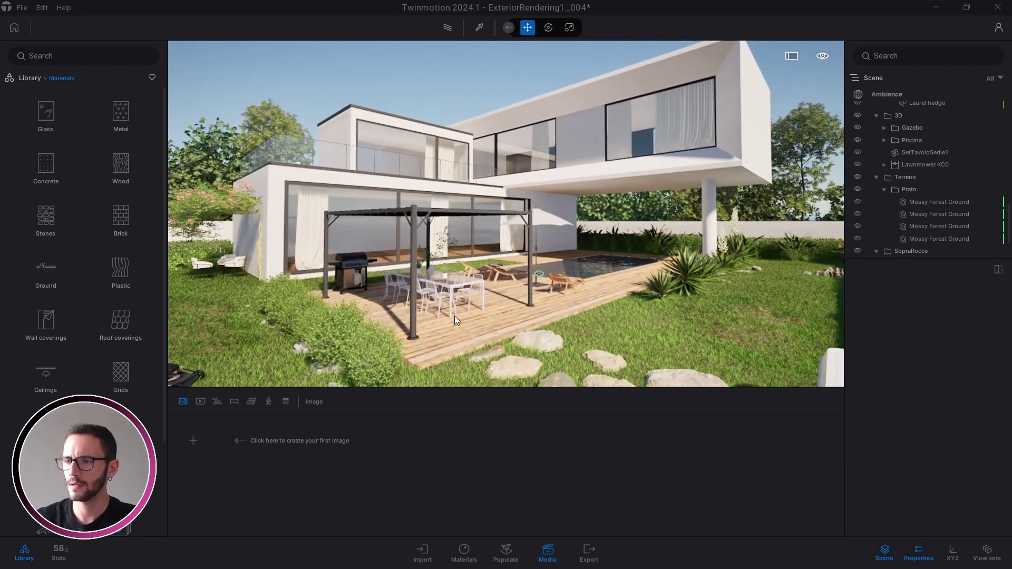
left_click(200, 448)
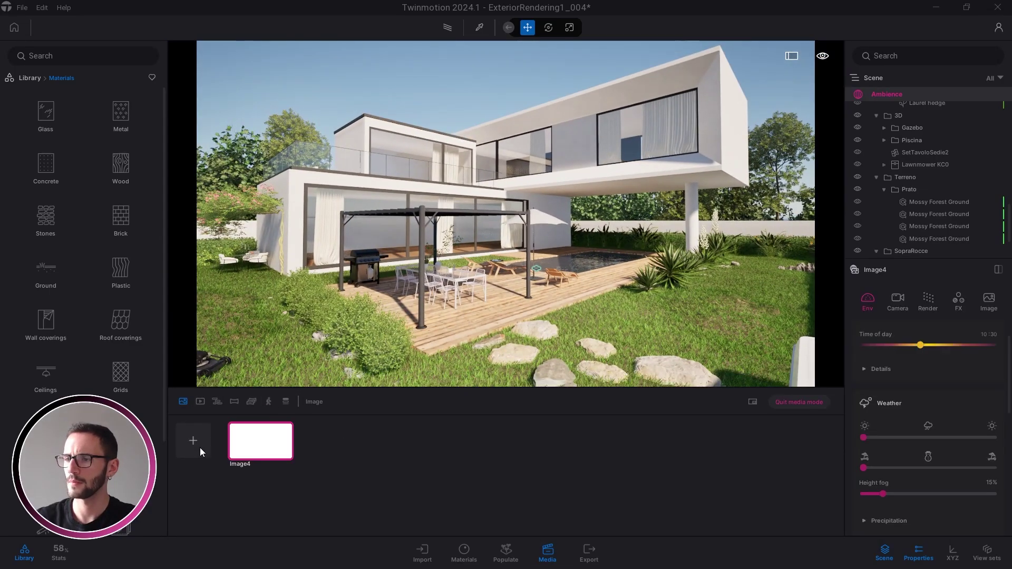
- Replace the MI_GlassRefractive01 material on the hot tub's water surface with Contora pattern glass
key("s")
right_click_drag(525, 270, 526, 222)
key("q")
key("w")
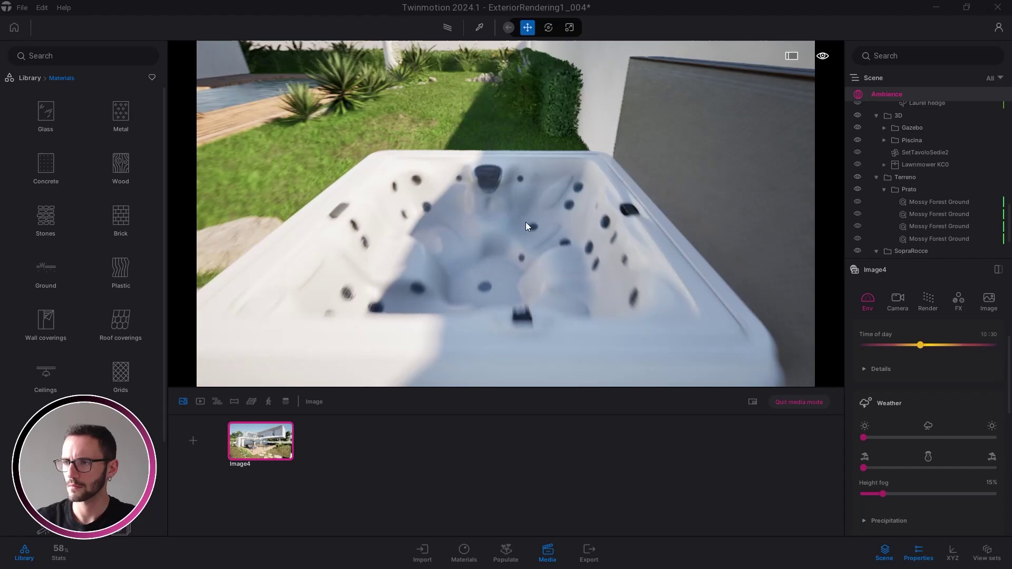
key("t")
left_click(504, 257)
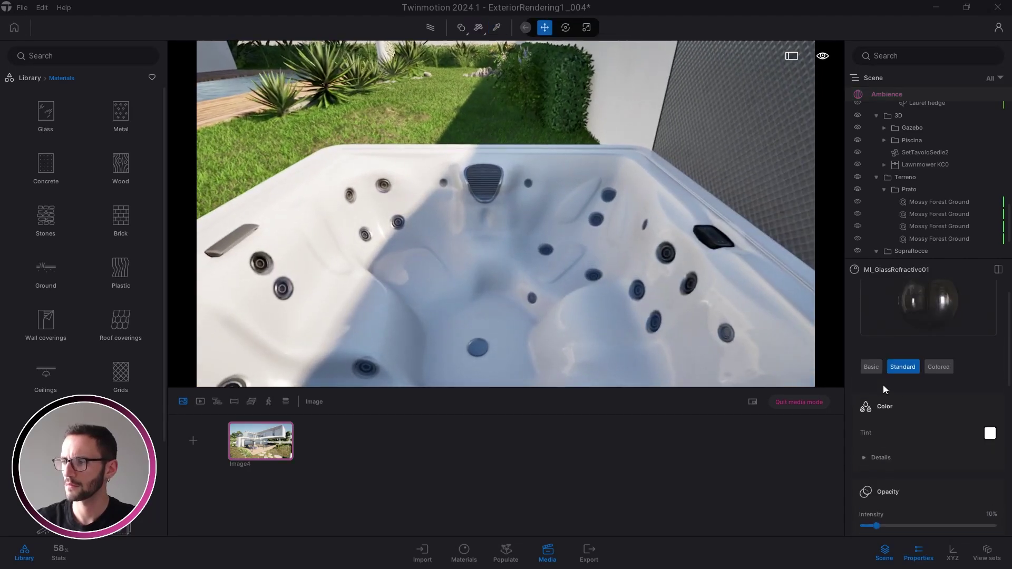
key("w")
right_click_drag(505, 257, 451, 232)
left_click(44, 113)
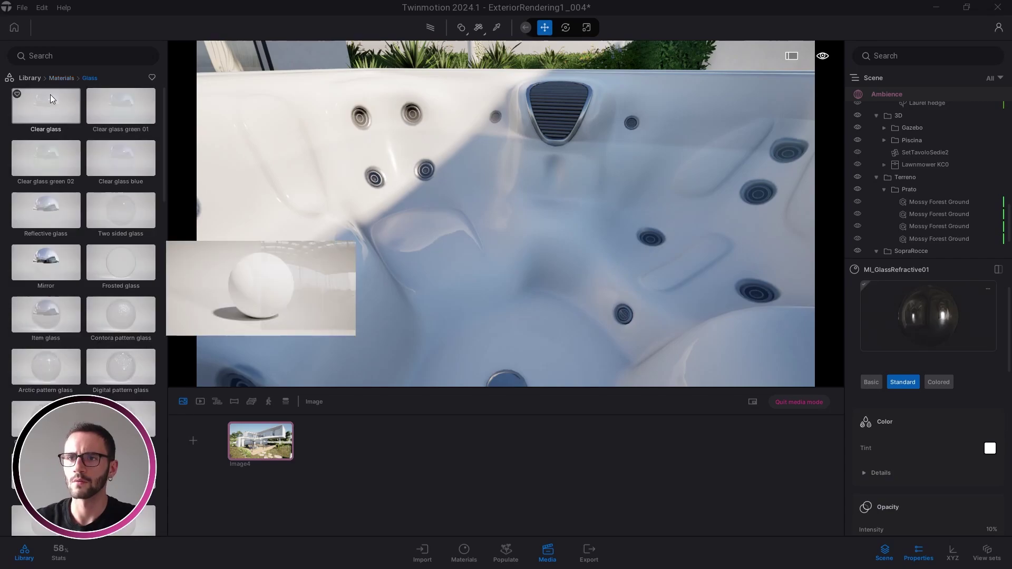
left_click_drag(122, 320, 528, 307)
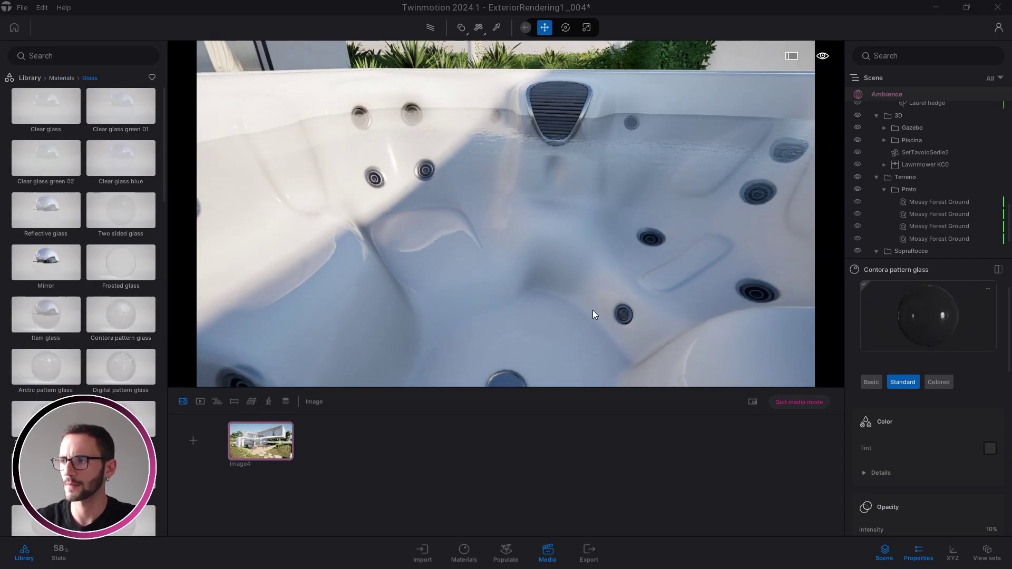
- Set the UV scale of the hot tub water's Contora pattern glass to 25 and check the ripples
scroll(949, 407, "down", 3)
scroll(890, 423, "down", 3)
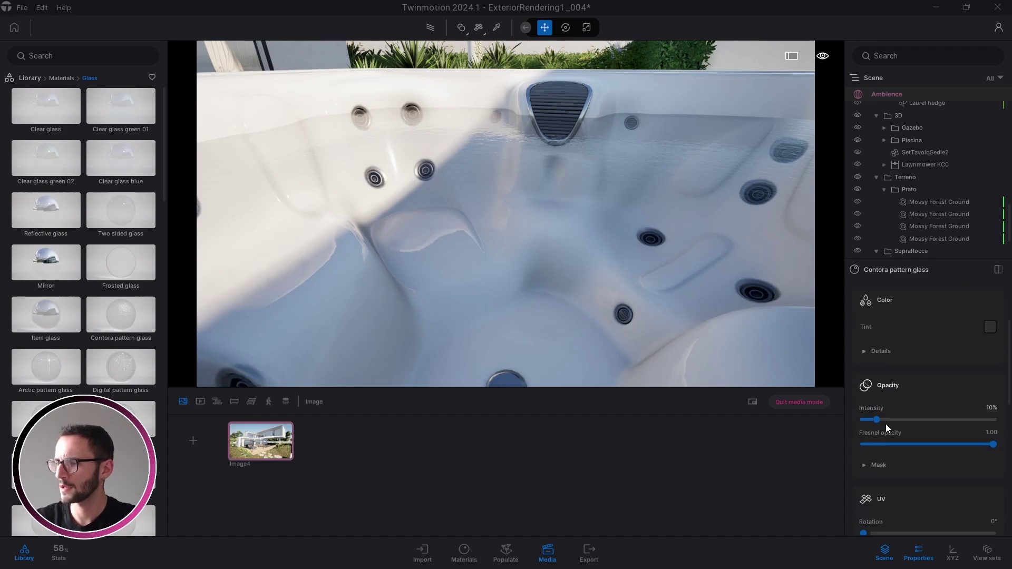
scroll(949, 461, "down", 1)
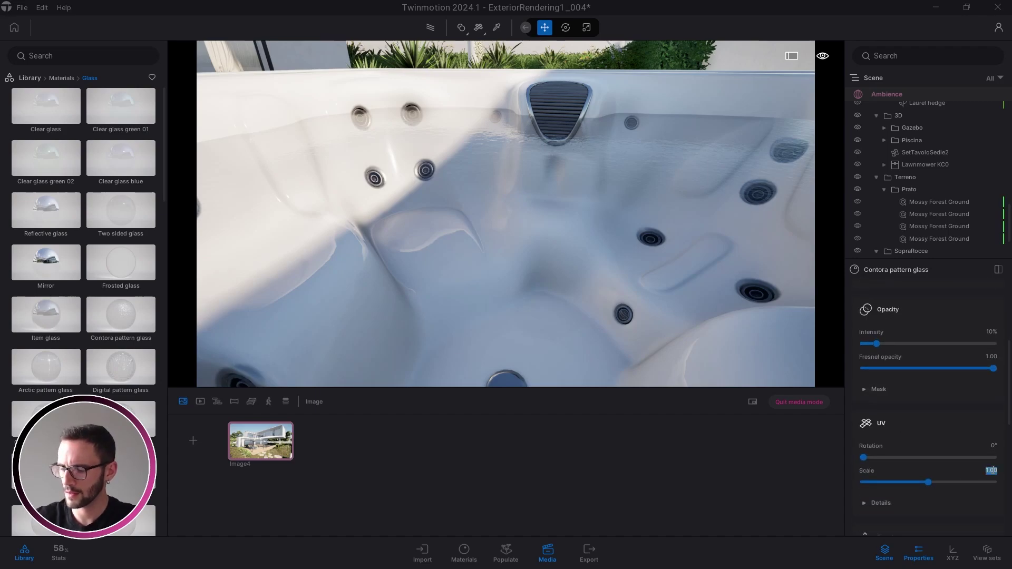
left_click(993, 470)
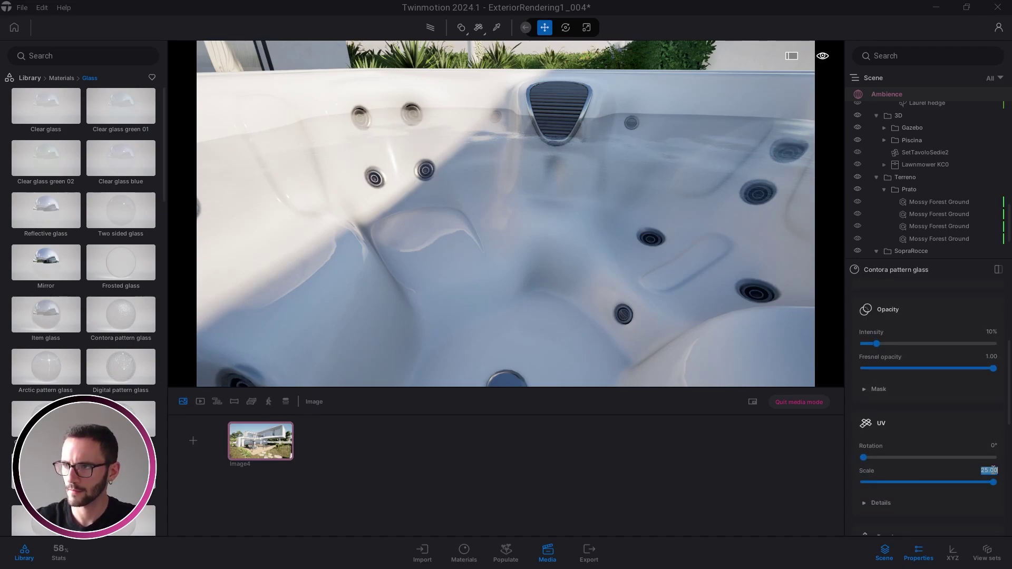
right_click_drag(658, 227, 748, 232)
key("s")
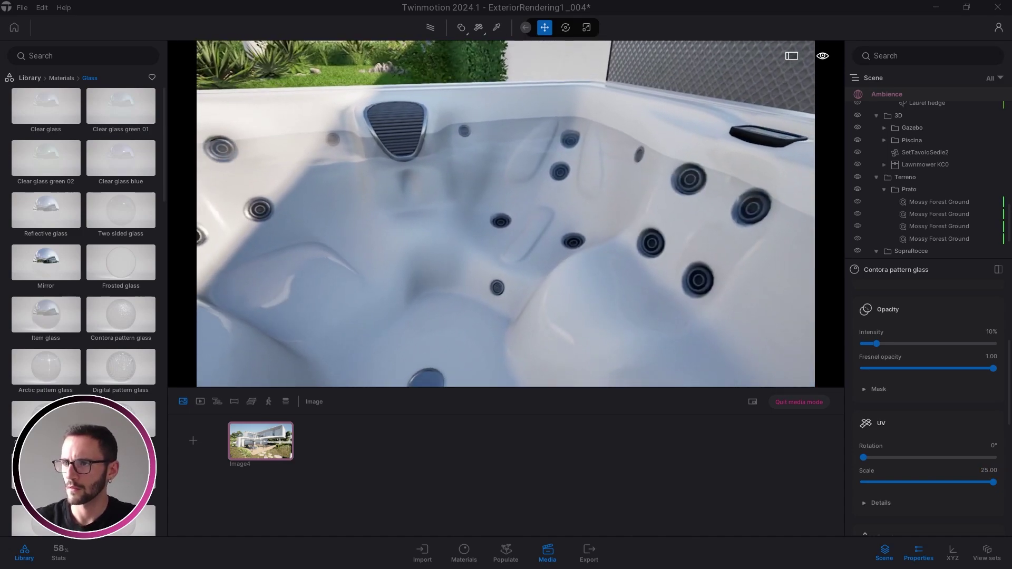
- Pull back to a wide view of the villa, select Image4, and set its camera focal length to 22 mm
right_click_drag(506, 214, 412, 219)
key("w")
key("s")
key("s")
left_click(282, 455)
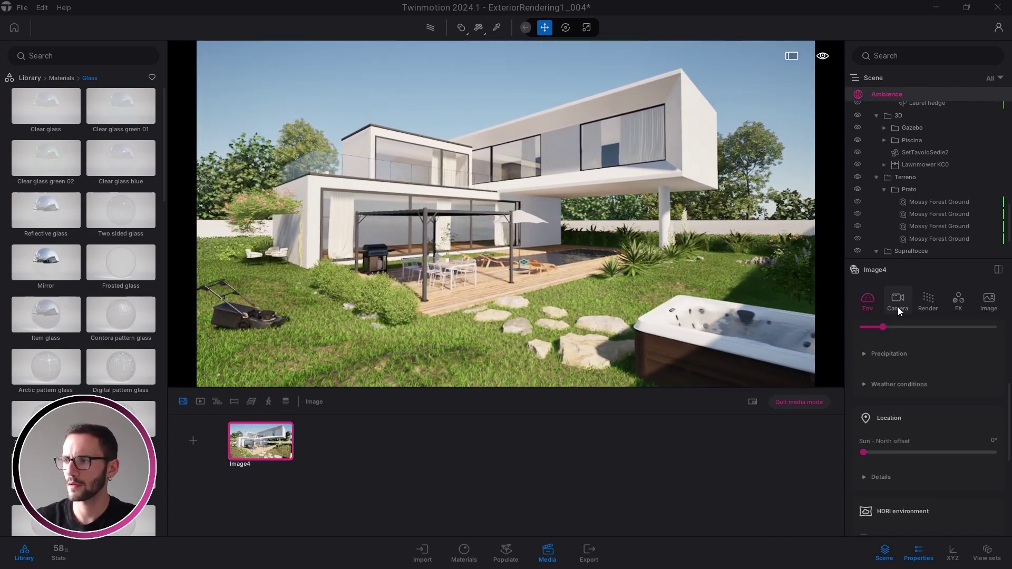
left_click(897, 301)
scroll(959, 401, "up", 2)
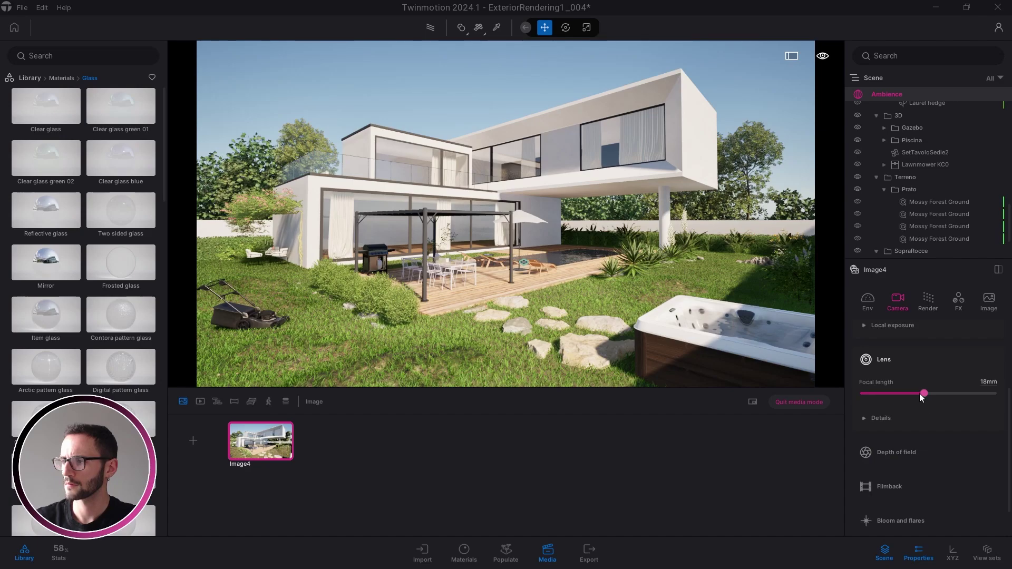
left_click_drag(919, 393, 934, 393)
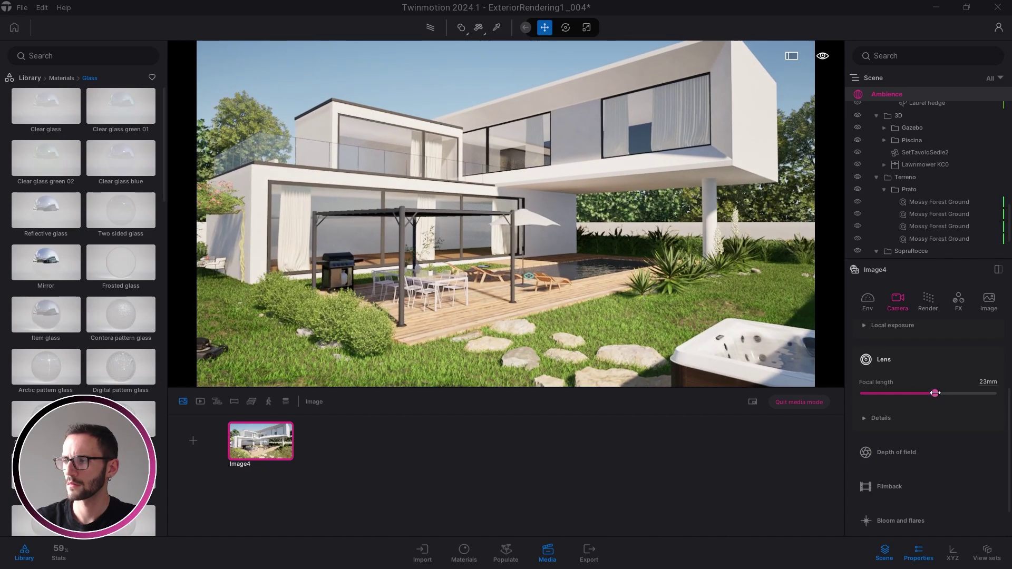
- Reframe Image4 so the lawnmower, pergola deck, house and hot tub are all in shot, and update its saved view
key("s")
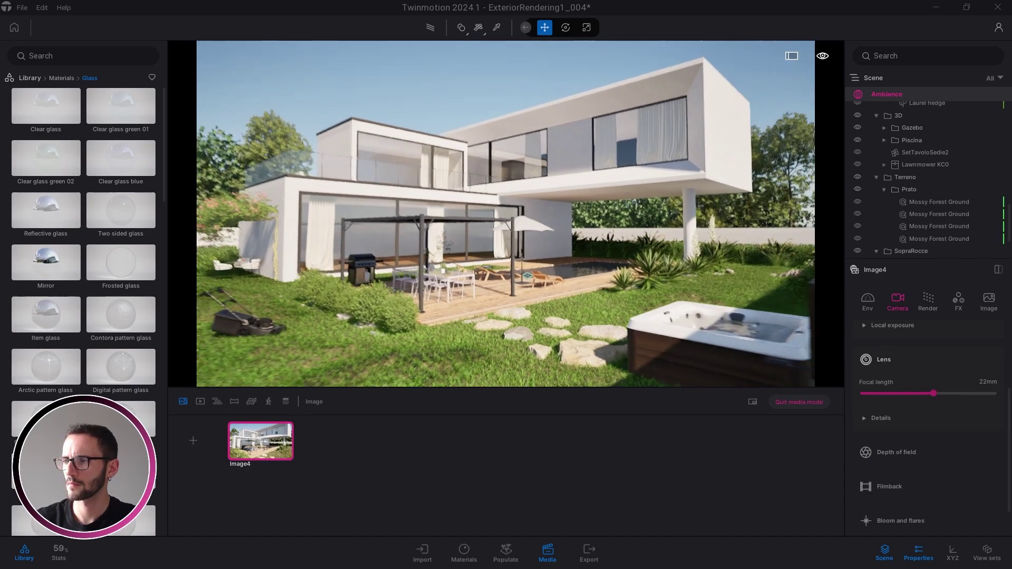
key("w")
right_click_drag(733, 332, 709, 328)
key("q")
right_click_drag(651, 307, 657, 311)
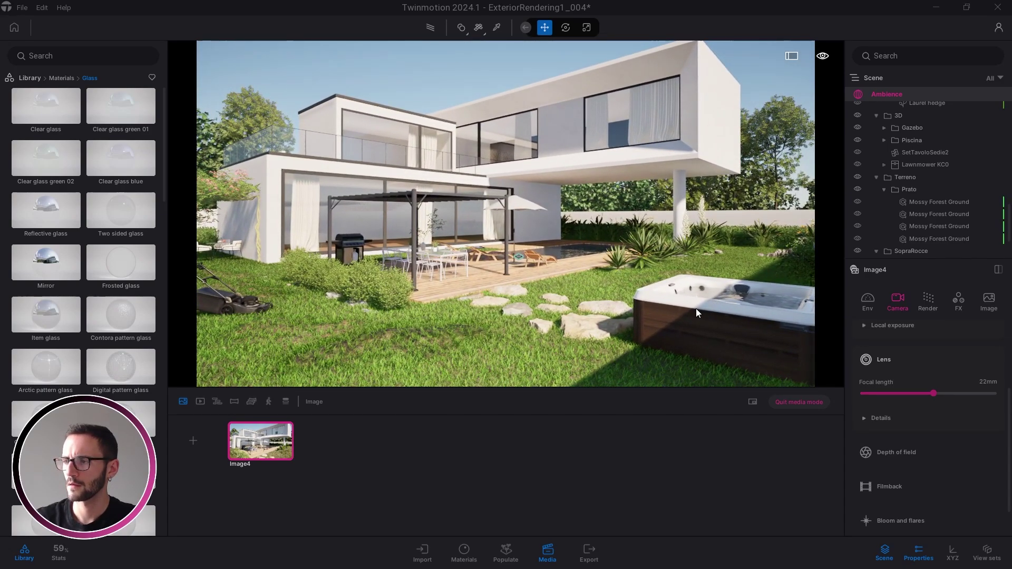
left_click(269, 424)
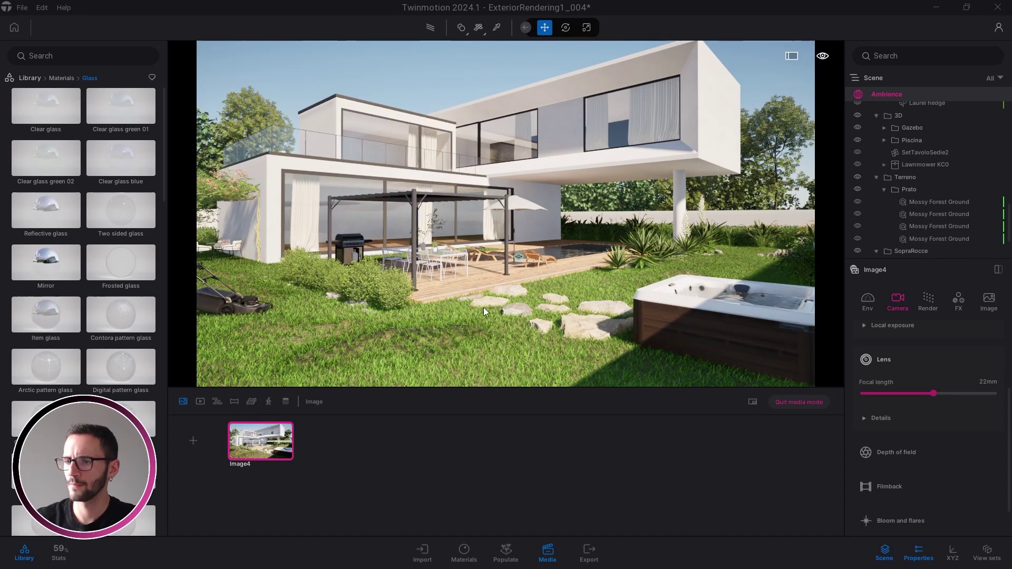
right_click_drag(506, 237, 476, 220)
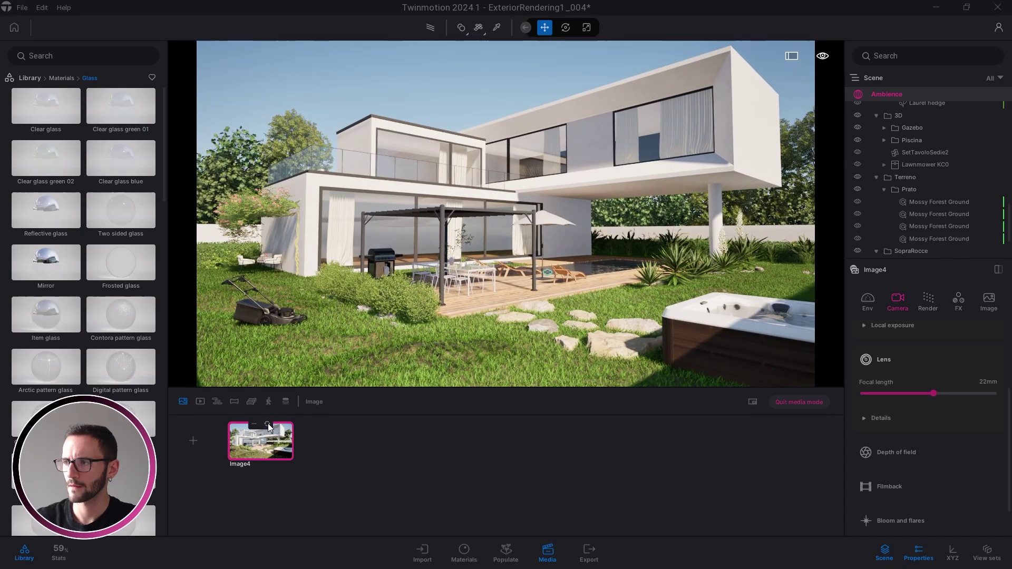
left_click(267, 423)
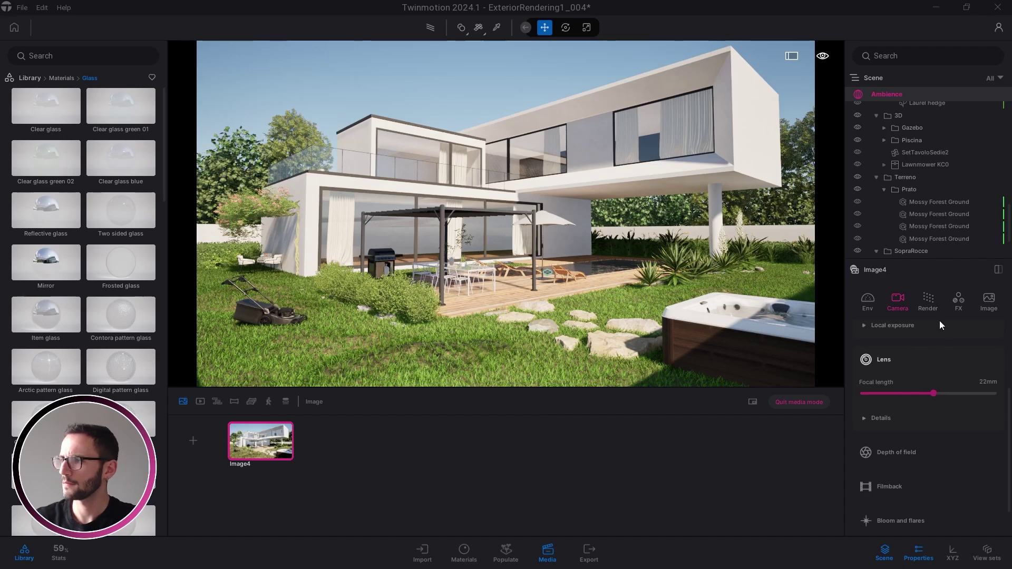
- Switch the global illumination of Image4 from Standard to Lumen in real-time rendering
left_click(928, 301)
scroll(962, 410, "up", 3)
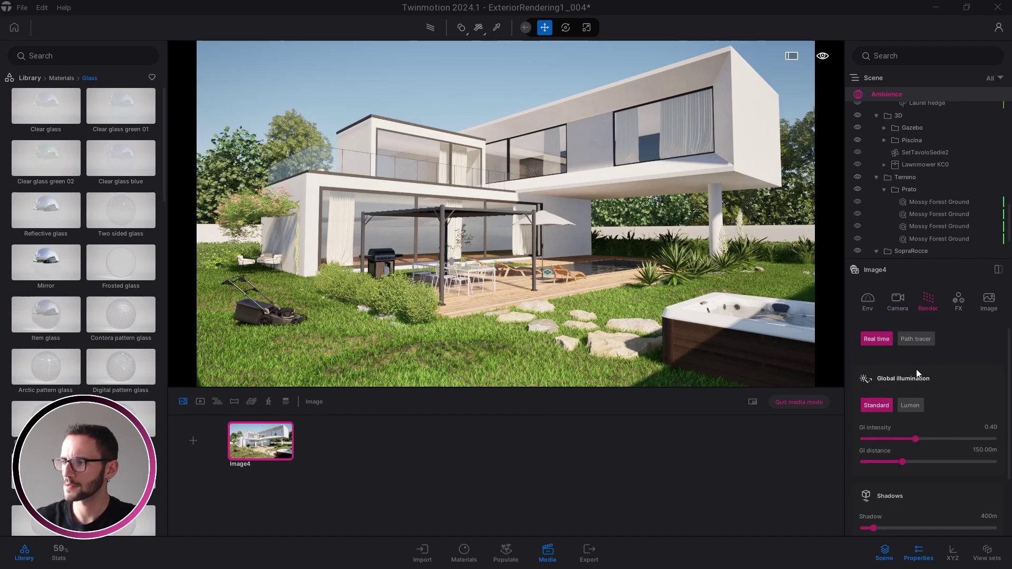
left_click(910, 405)
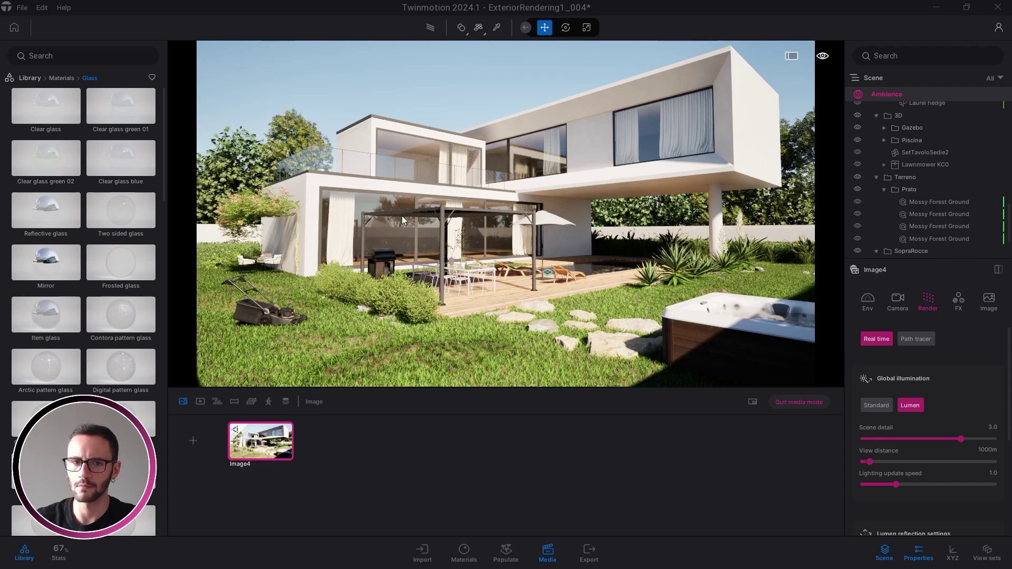
- Open a floating live preview of Image4 over an aerial view of the villa and hide the Vegetazione folder
right_click_drag(402, 219, 527, 221)
key("e")
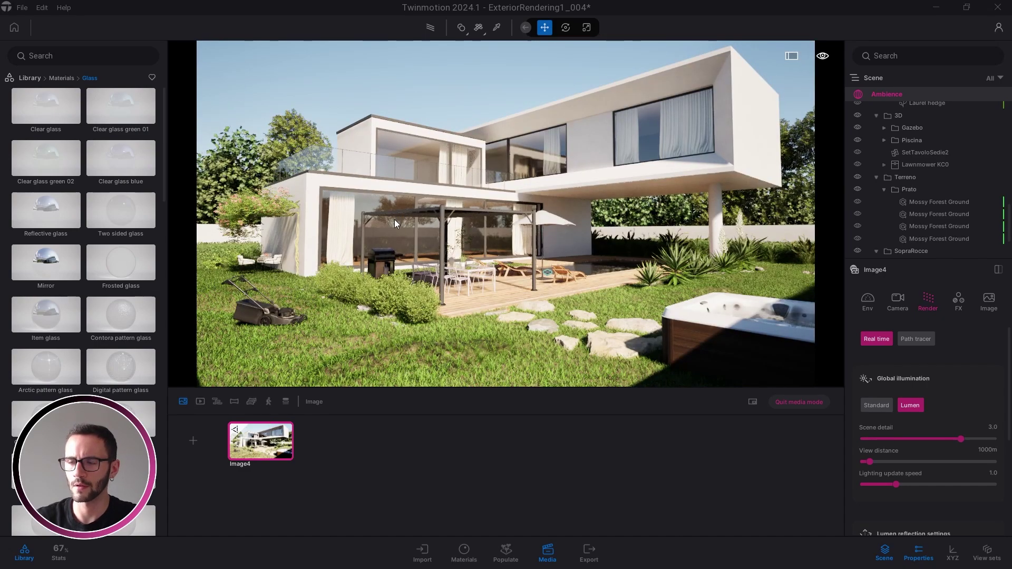
right_click_drag(670, 228, 615, 216)
right_click_drag(539, 203, 468, 149)
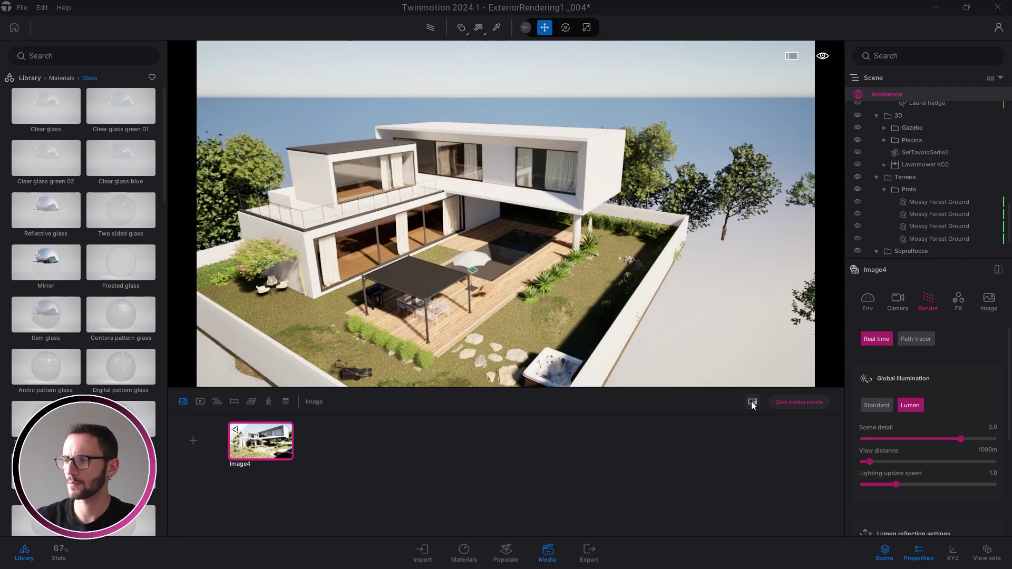
left_click(752, 402)
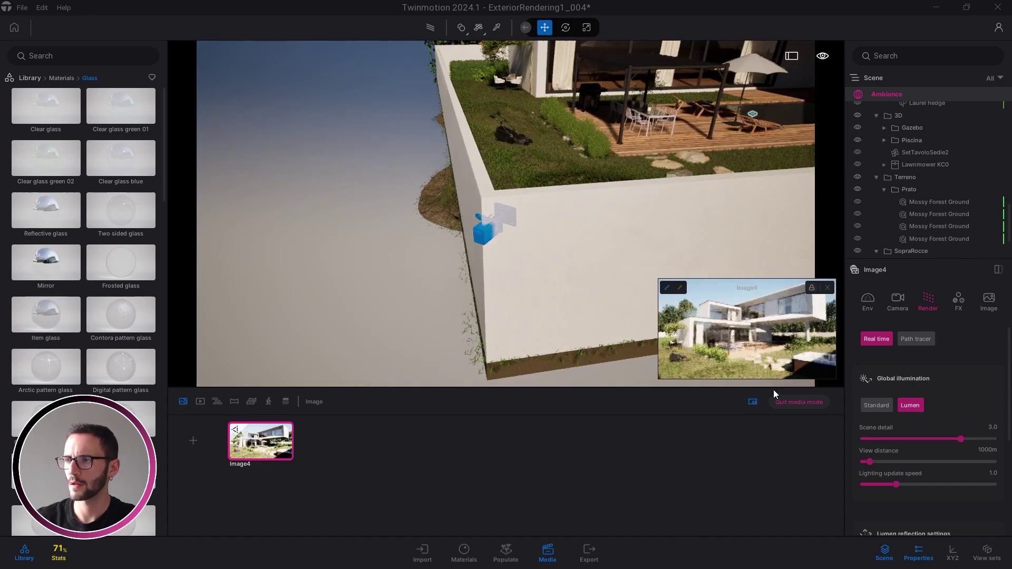
left_click(753, 403)
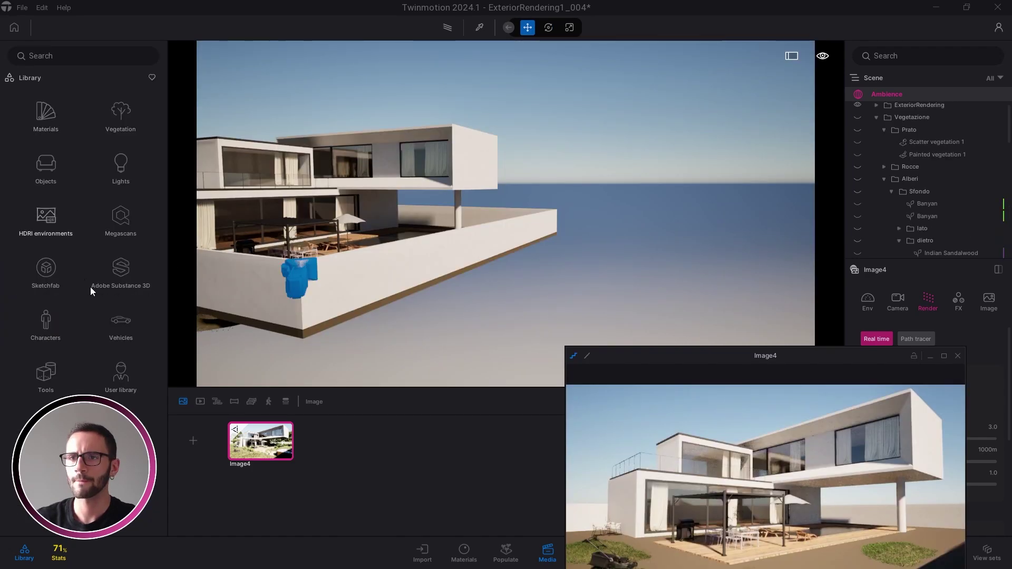
- Place Hill Summer 02 from the user library's Ambiente folder into the open area beyond the villa
left_click(131, 389)
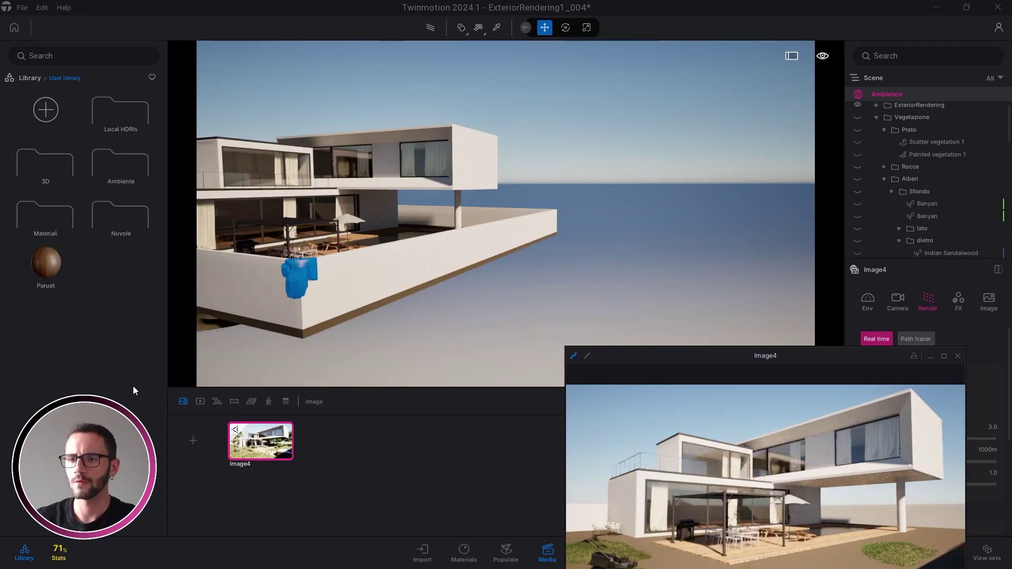
left_click(117, 167)
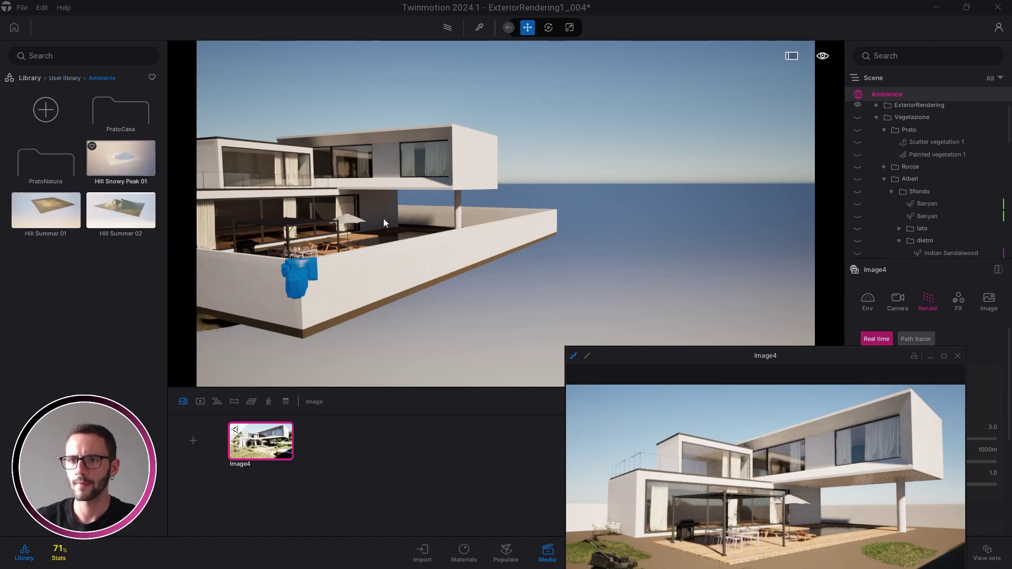
right_click_drag(441, 232, 523, 232)
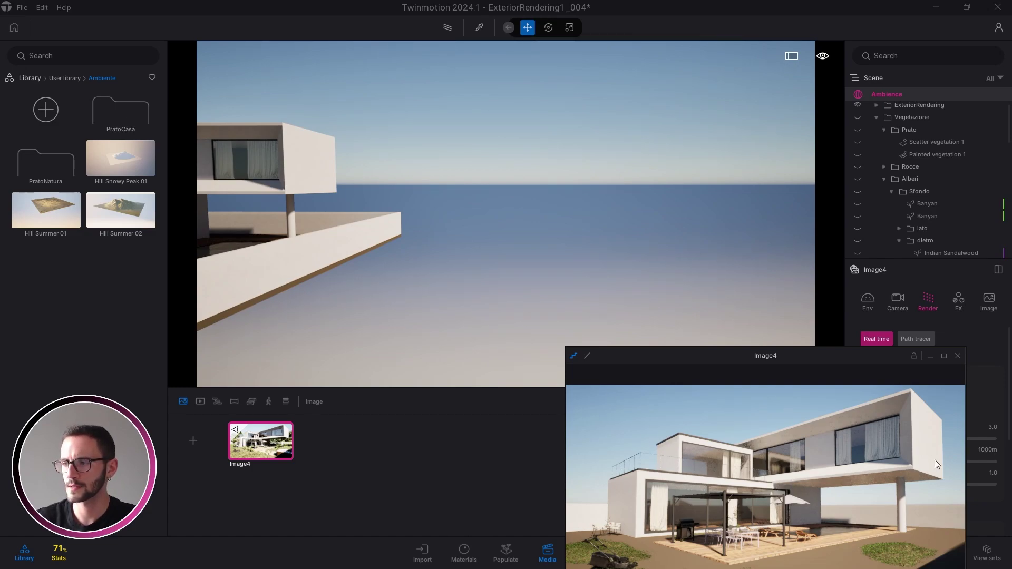
key("s")
right_click_drag(487, 252, 480, 244)
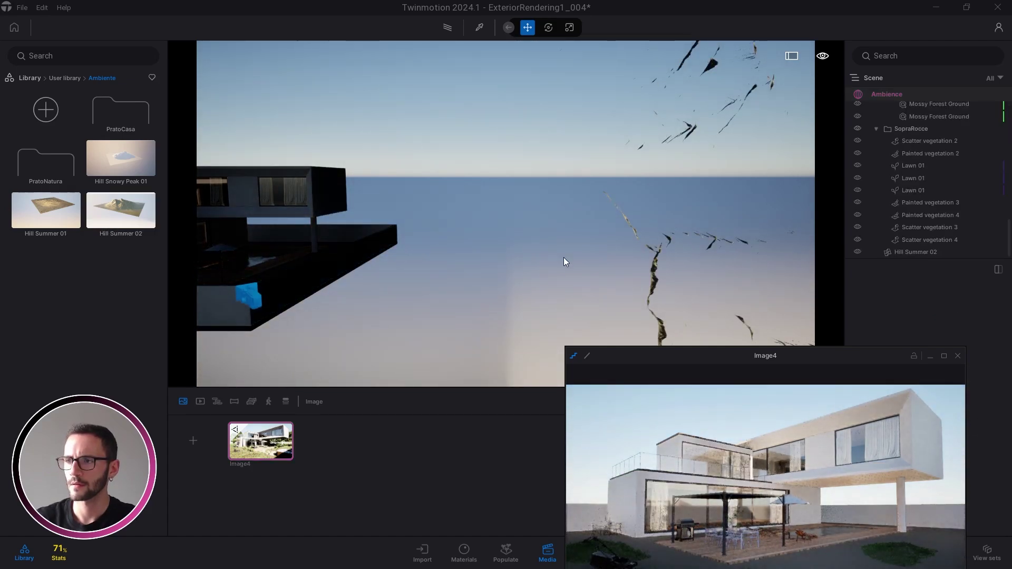
- Select the upended Hill Summer 02 and rotate it so its base lies flat
right_click_drag(564, 257, 672, 268)
key("s")
key("e")
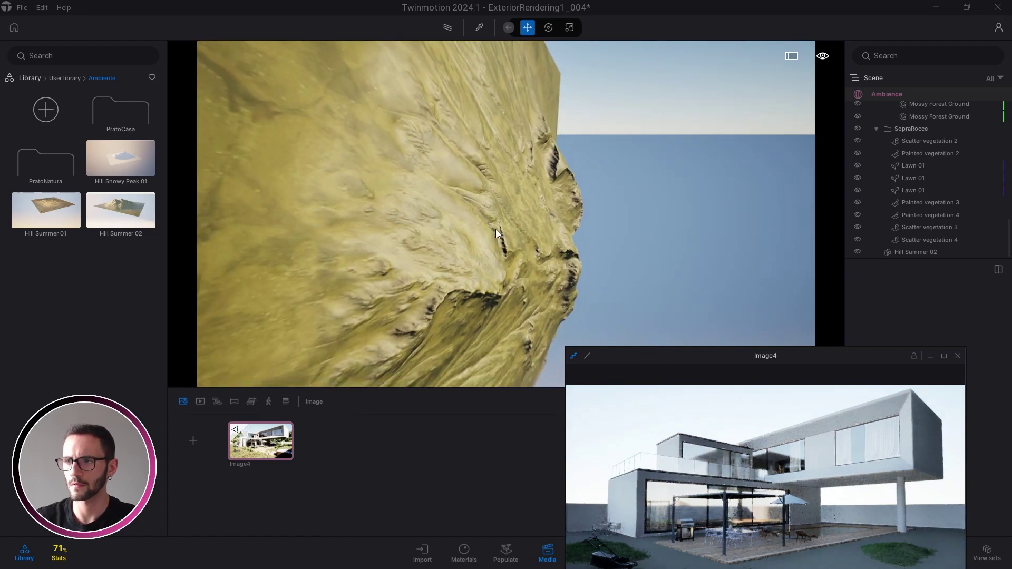
left_click(495, 233)
key("space")
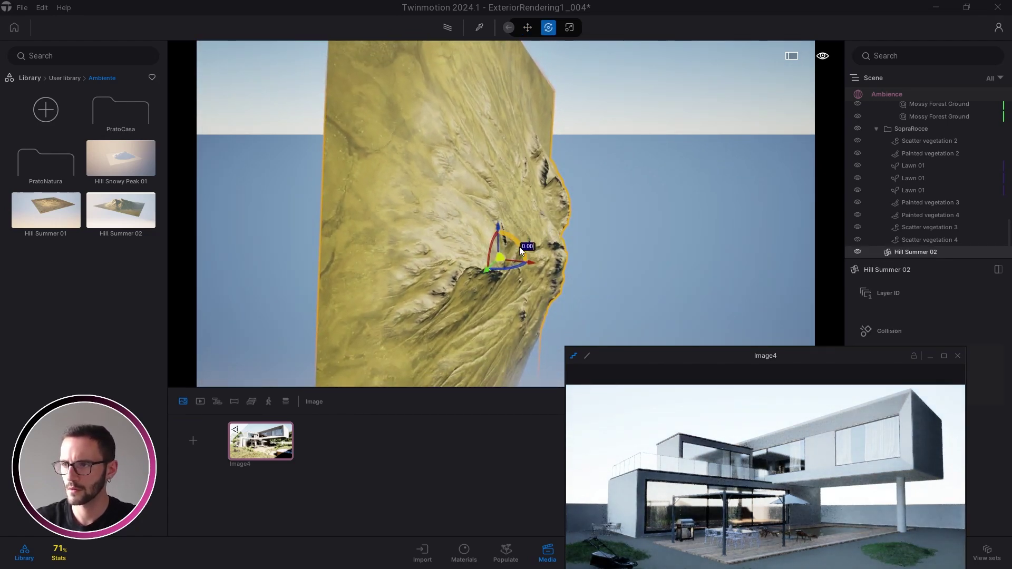
left_click_drag(519, 241, 470, 199)
right_click_drag(453, 205, 436, 191)
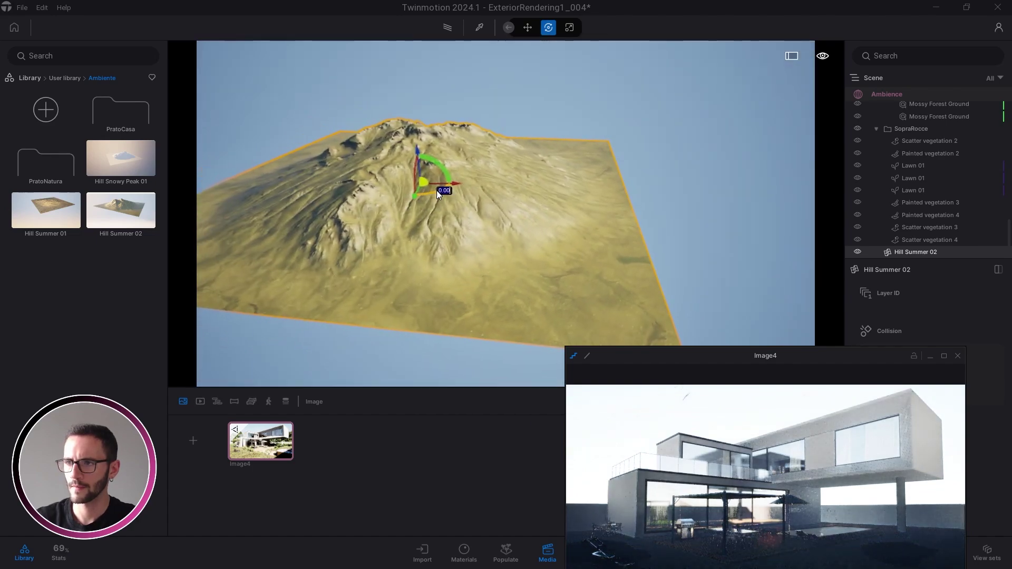
- Reposition the flat hill in the distance behind the villa and lower it slightly
left_click_drag(426, 186, 631, 129)
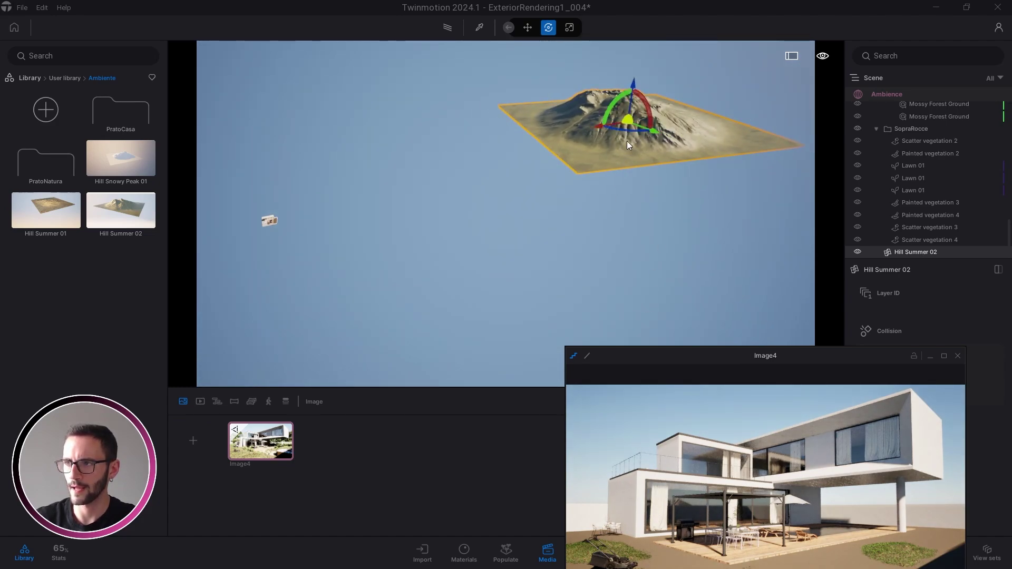
left_click_drag(628, 130, 533, 135)
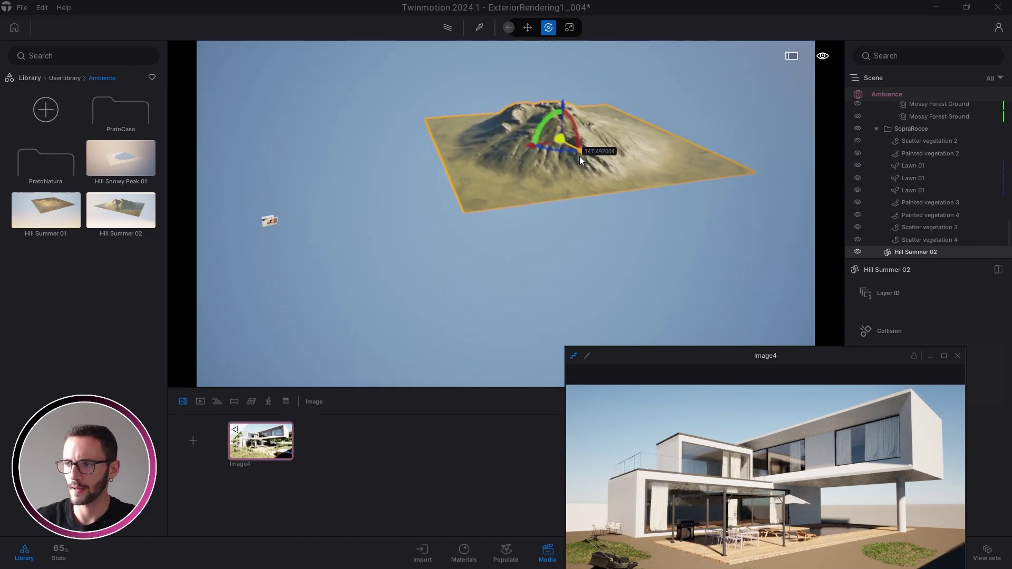
mouse_move(579, 156)
left_mouse_down()
mouse_move(560, 141)
mouse_move(566, 149)
left_mouse_up()
left_click_drag(551, 98, 550, 125)
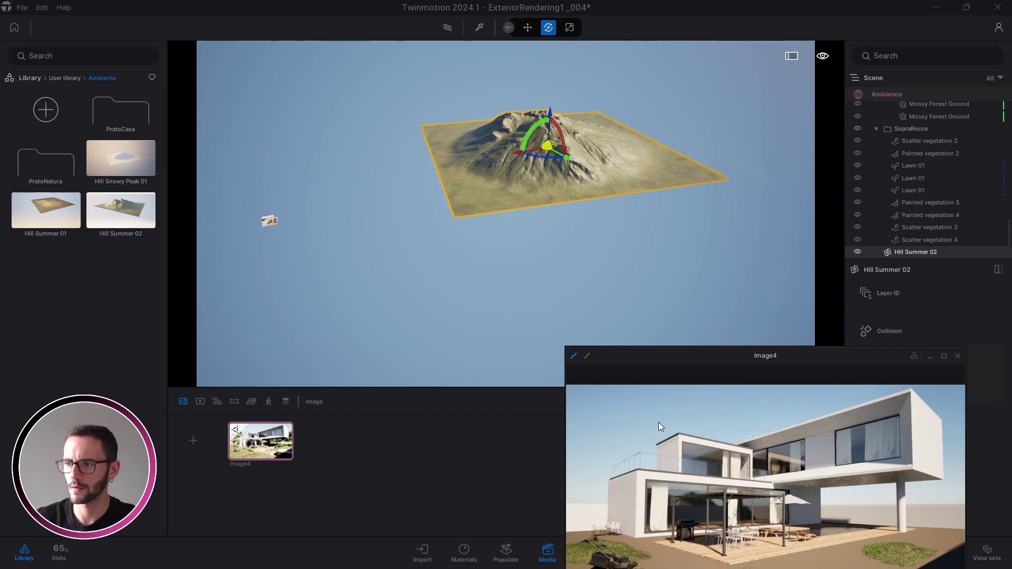
- Duplicate the hill as an instance so that a second, overlapping hill extends the background range
right_click_drag(491, 264, 467, 252)
left_click_drag(593, 165, 501, 107, "alt")
left_click(473, 338)
right_click_drag(572, 260, 571, 233)
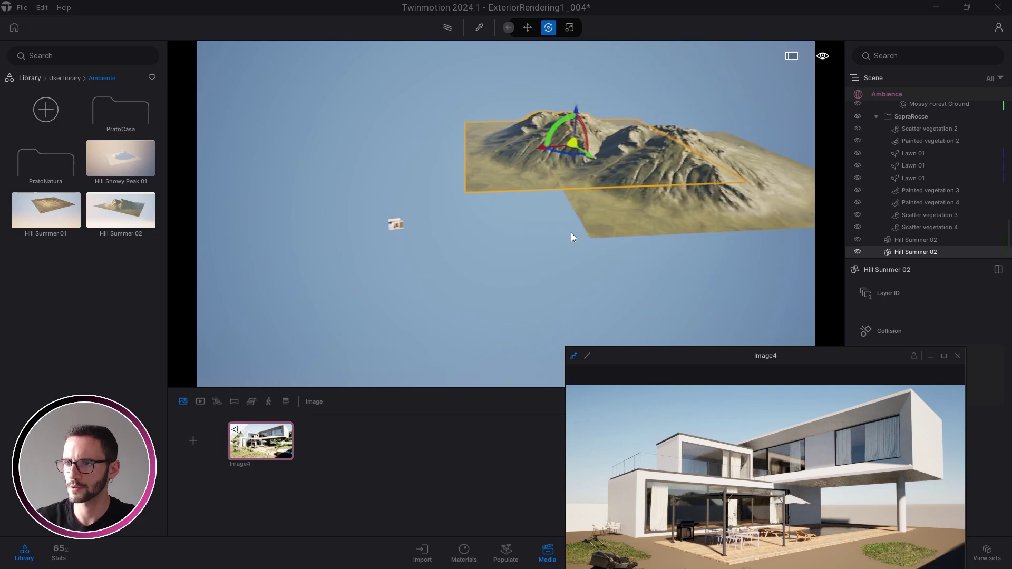
- Add one more hill instance at a spacing of 781.37 m along the range and raise it slightly
scroll(588, 121, "up", 2)
left_click_drag(583, 135, 308, 137)
left_click(543, 338)
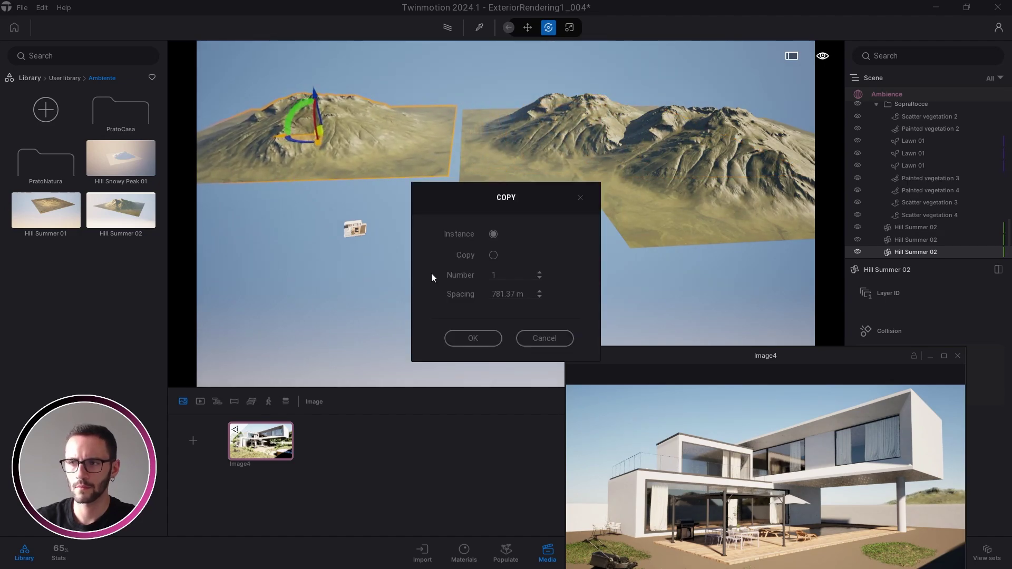
left_click(473, 338)
left_click_drag(317, 92, 320, 91)
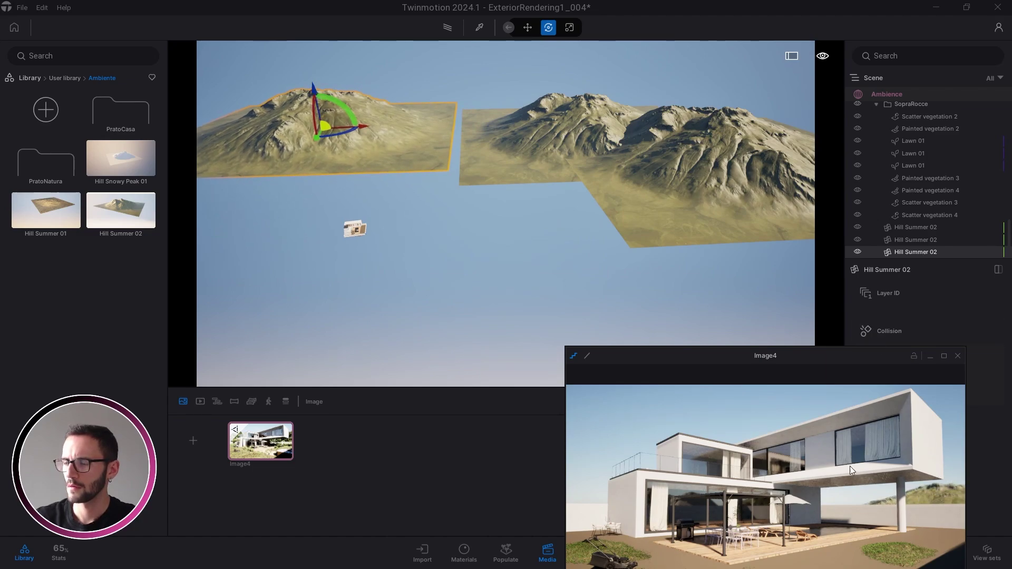
- Copy the third hill as another instance and shift it outward to continue the range behind the villa
left_click_drag(336, 132, 237, 131)
left_click(494, 333)
right_click_drag(492, 206, 491, 175)
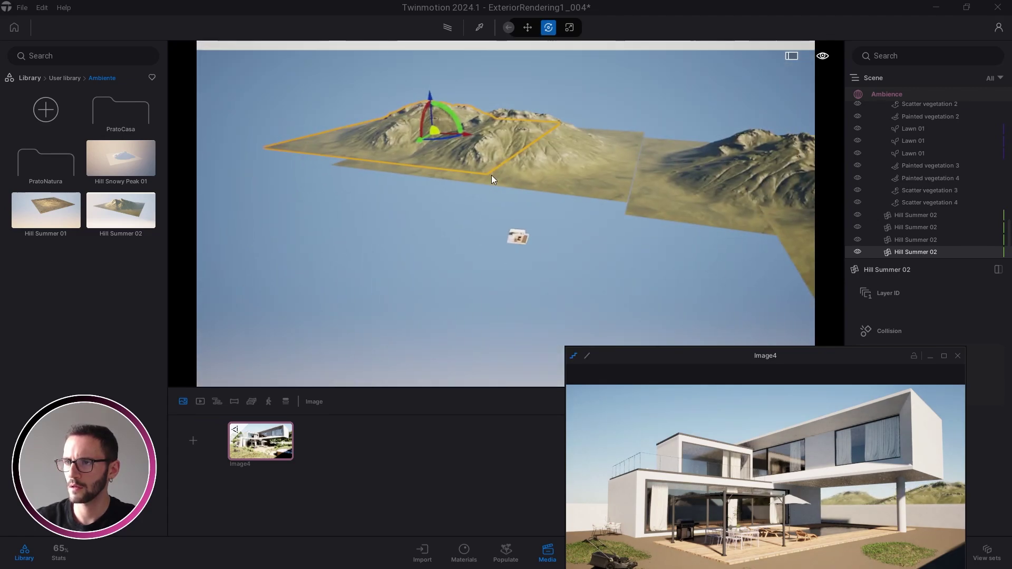
left_click_drag(431, 139, 391, 119)
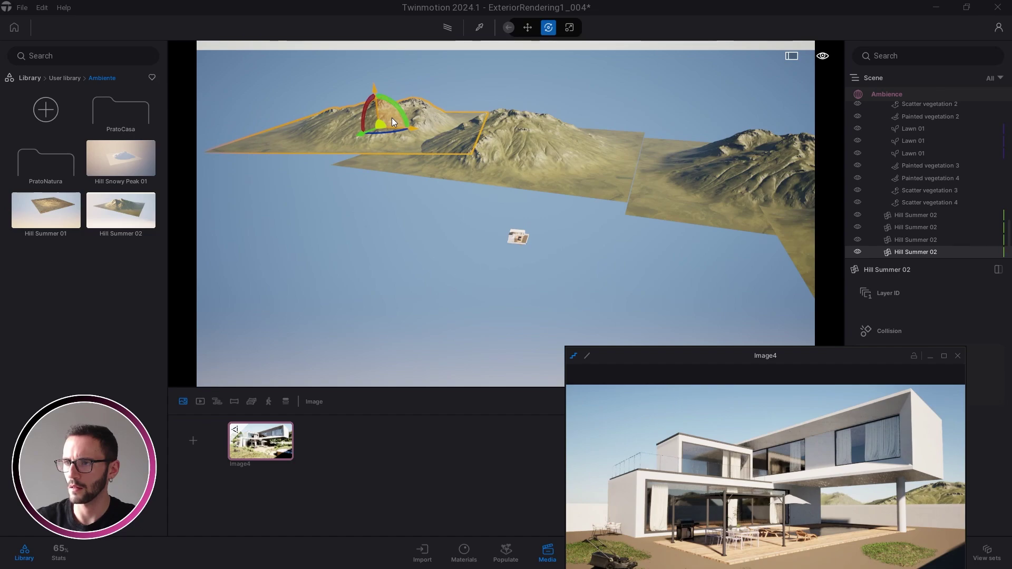
- Add a fifth hill at the open end of the range as a single instance with 864.27 m spacing
middle_click_drag(391, 118, 640, 125)
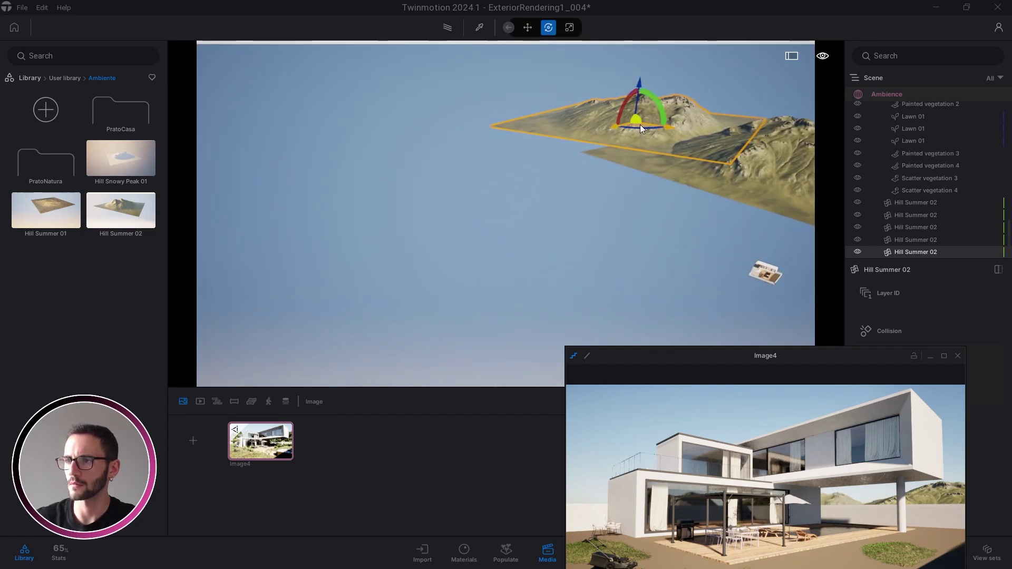
left_click_drag(640, 124, 390, 137)
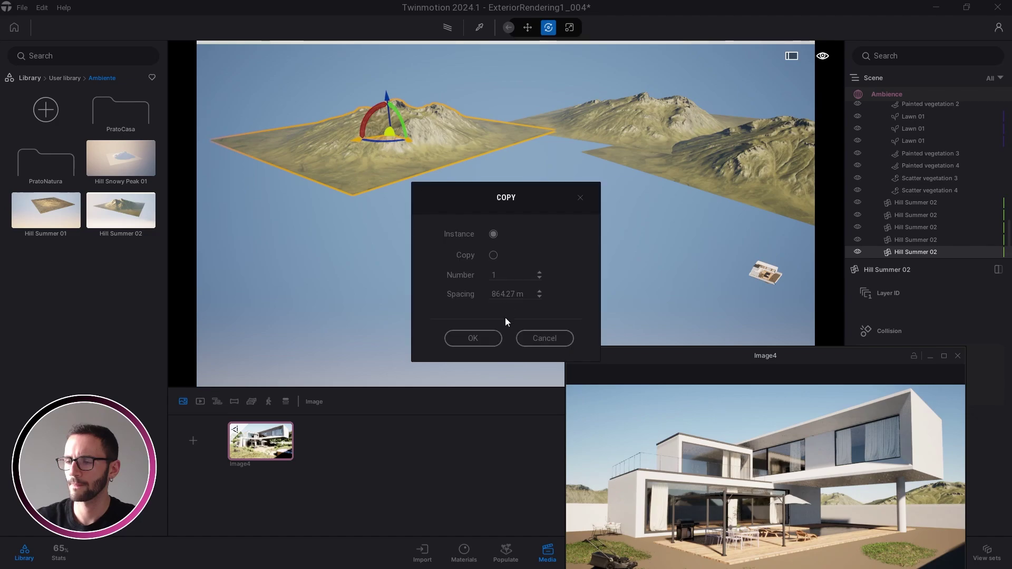
left_click(481, 341)
right_click_drag(485, 316, 630, 310)
- Make the Vegetazione folder visible again in the scene graph
scroll(884, 208, "up", 5)
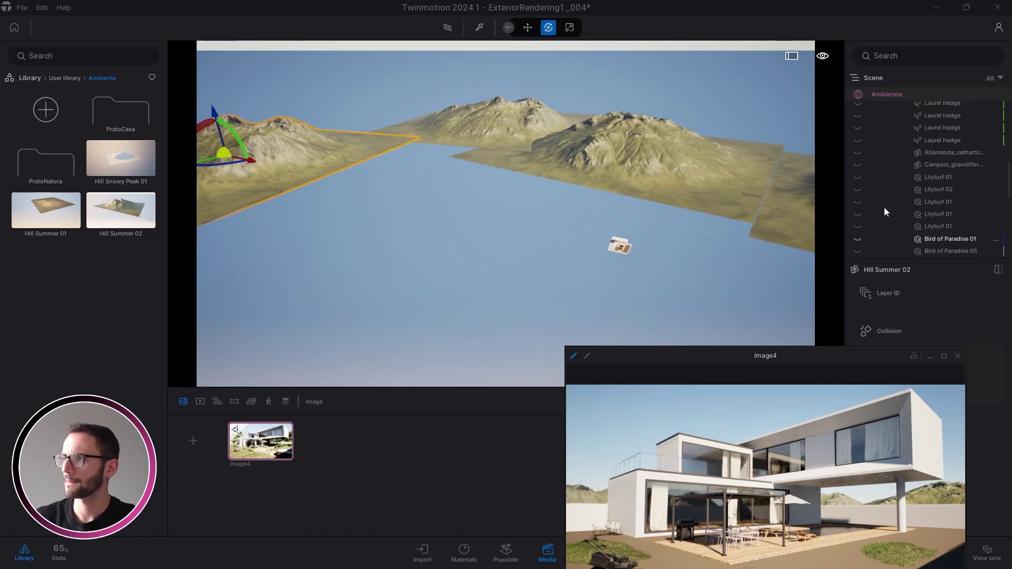
scroll(884, 207, "up", 10)
left_click(858, 131)
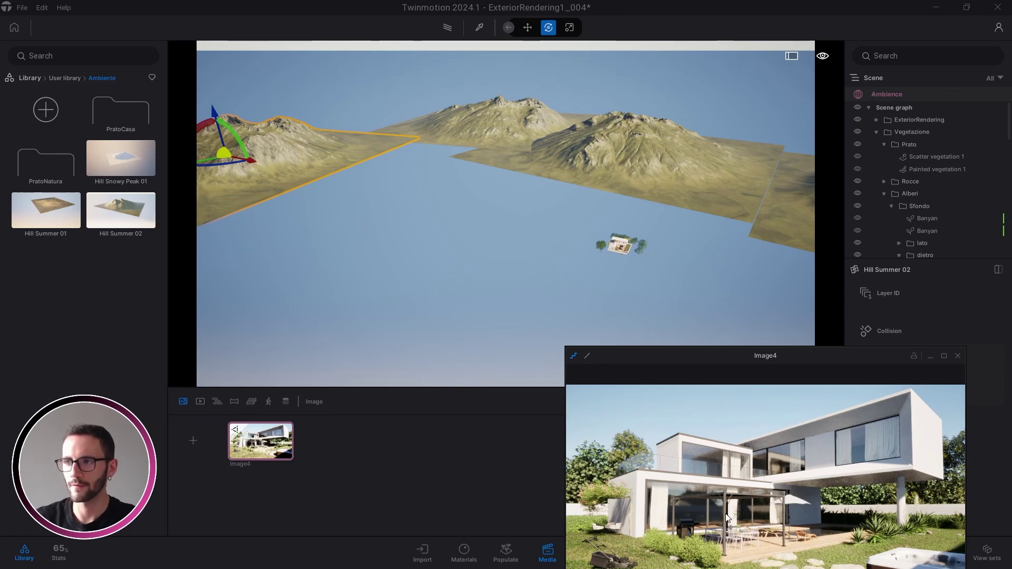
- Close the floating Image4 preview, return to the Image4 view and deselect the hill
left_click_drag(854, 356, 617, 232)
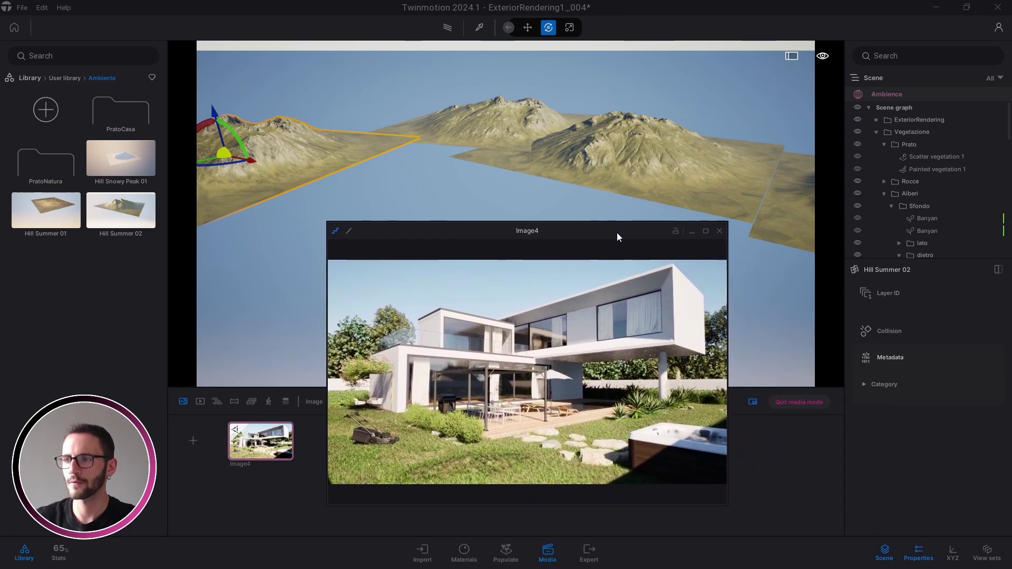
left_click(720, 231)
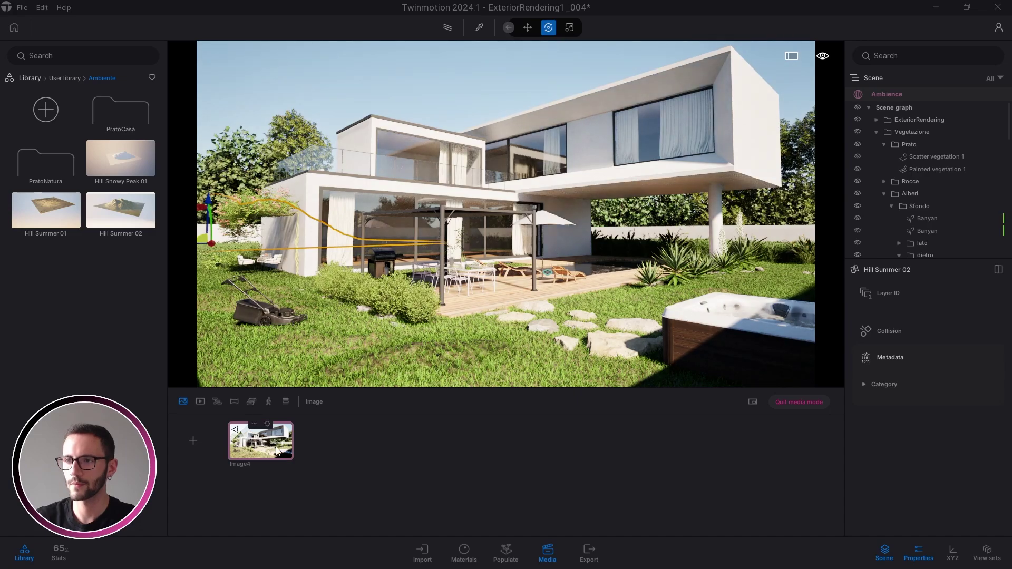
left_click(276, 451)
key("Escape")
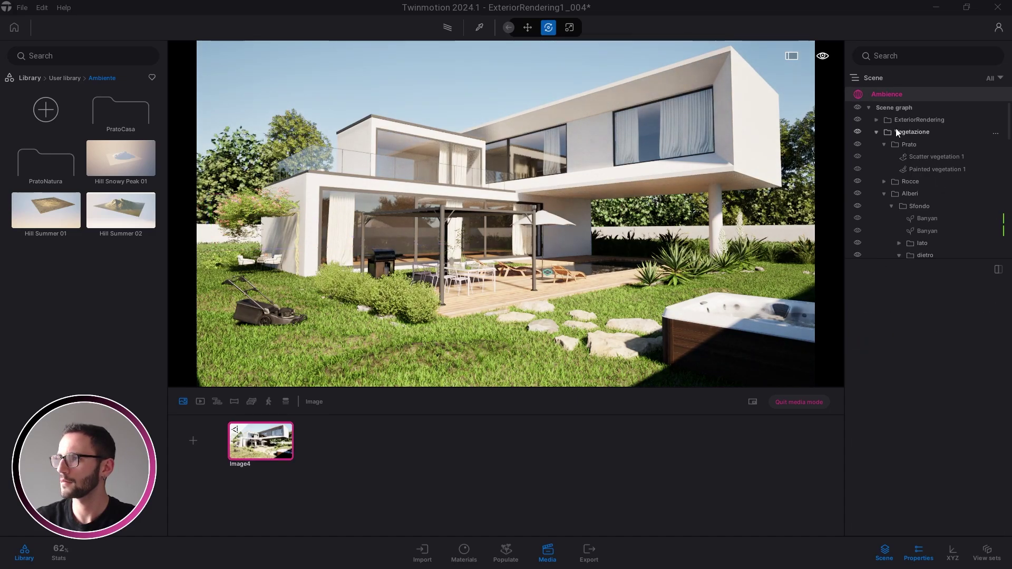
- Collapse the Vegetazione and 3D folders in the scene graph
left_click(876, 132)
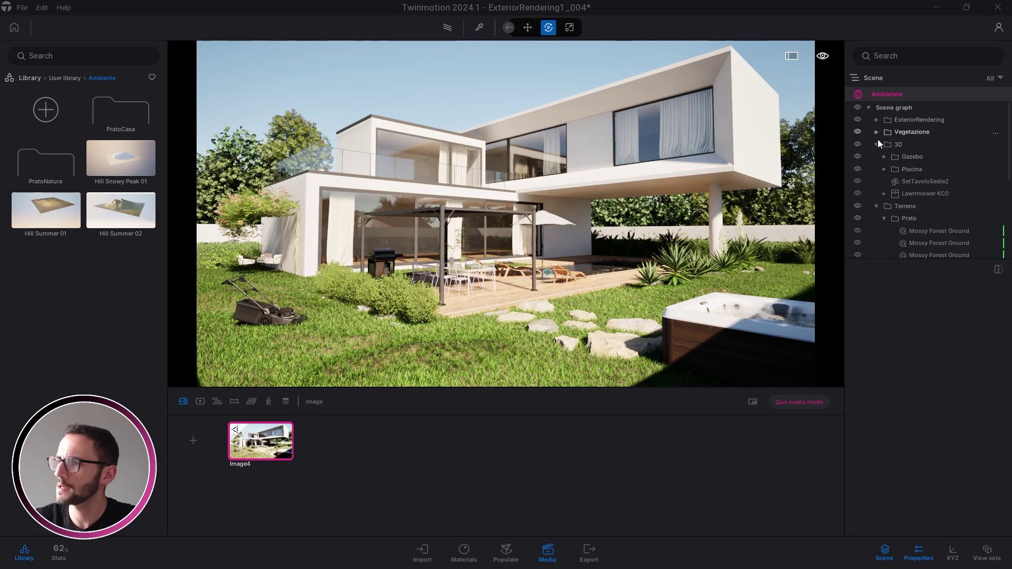
left_click(877, 143)
left_click(900, 107)
- Check Image4's output format settings and clear the scene graph selection
left_click(898, 97)
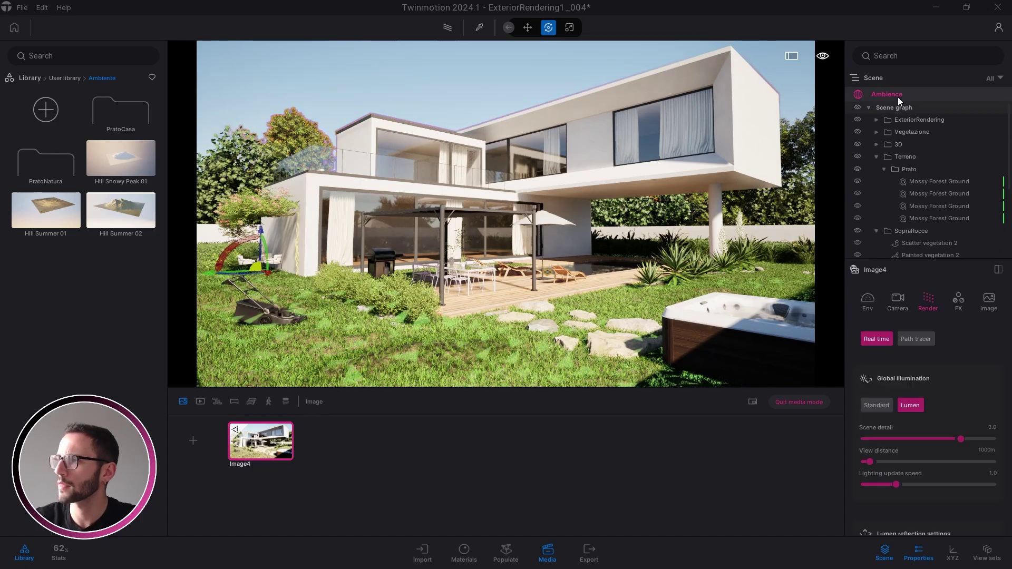
left_click(989, 305)
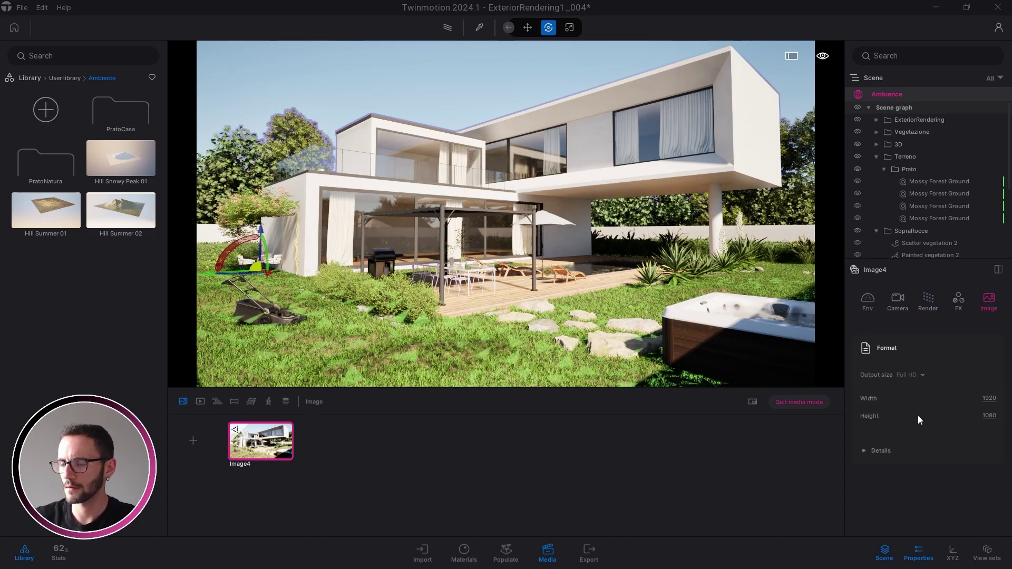
key("Escape")
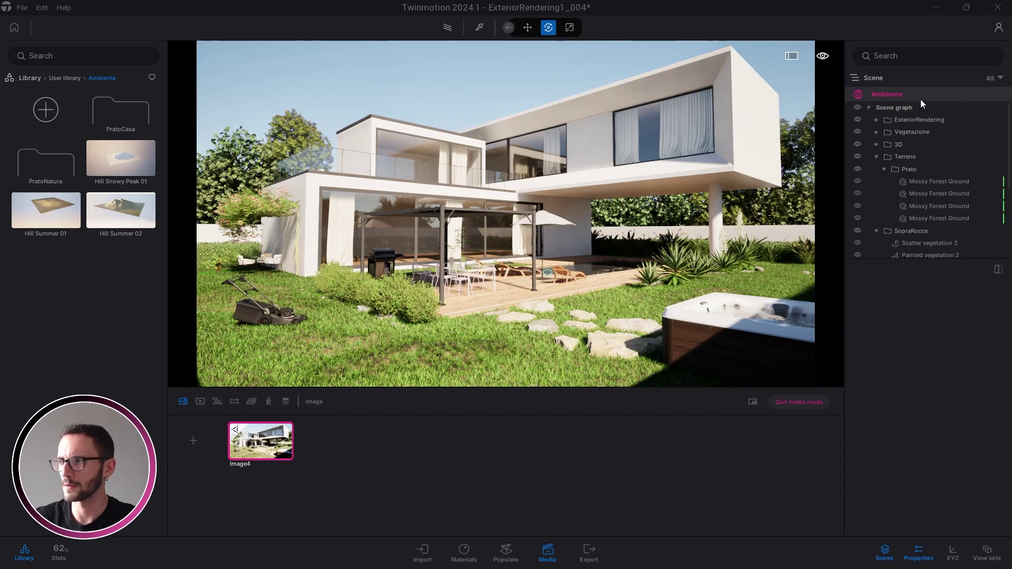
left_click(906, 96)
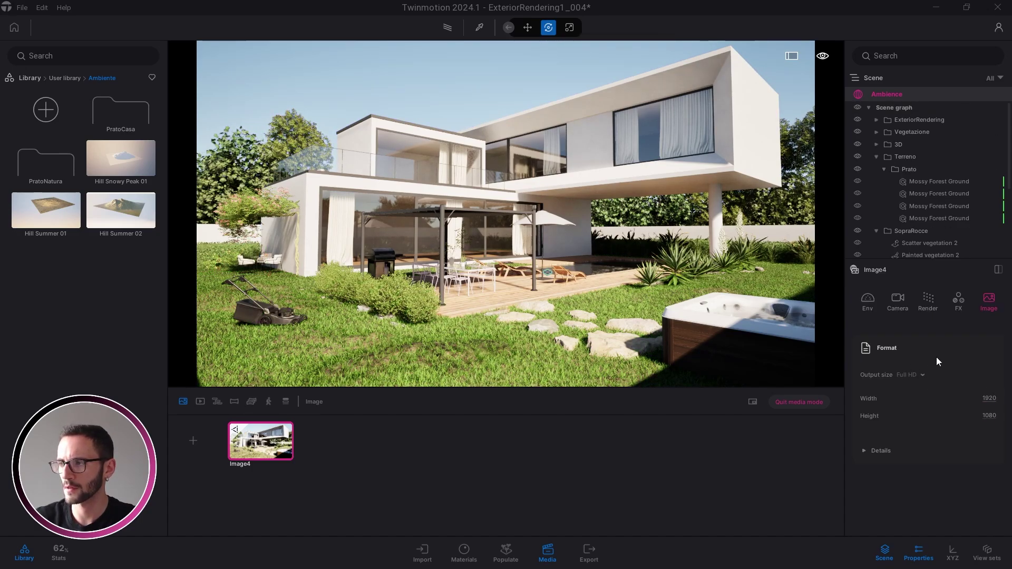
- Set the lens vignetting of Image4's camera to 60%
left_click(895, 304)
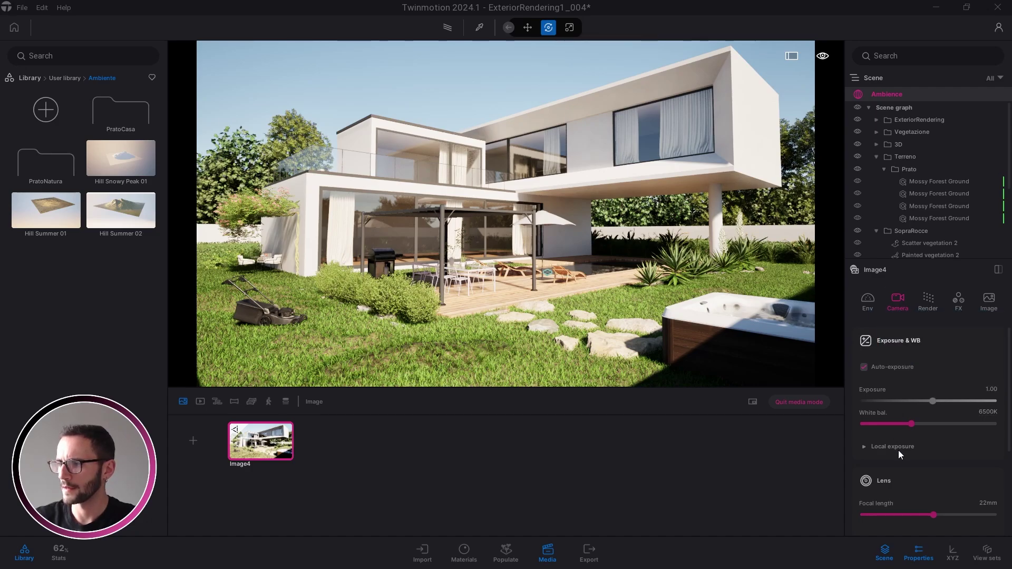
scroll(899, 444, "down", 3)
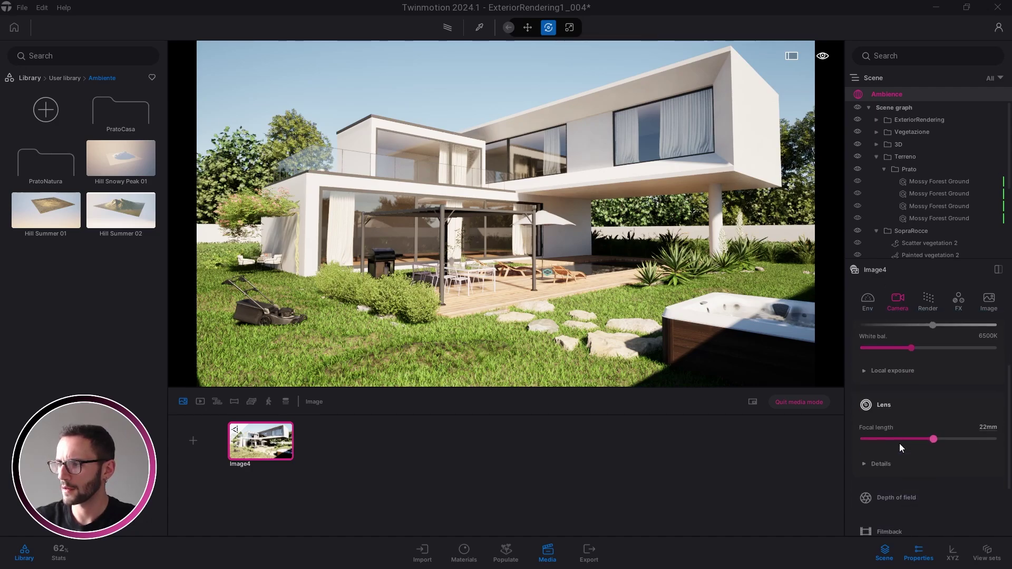
left_click(884, 467)
scroll(894, 440, "down", 2)
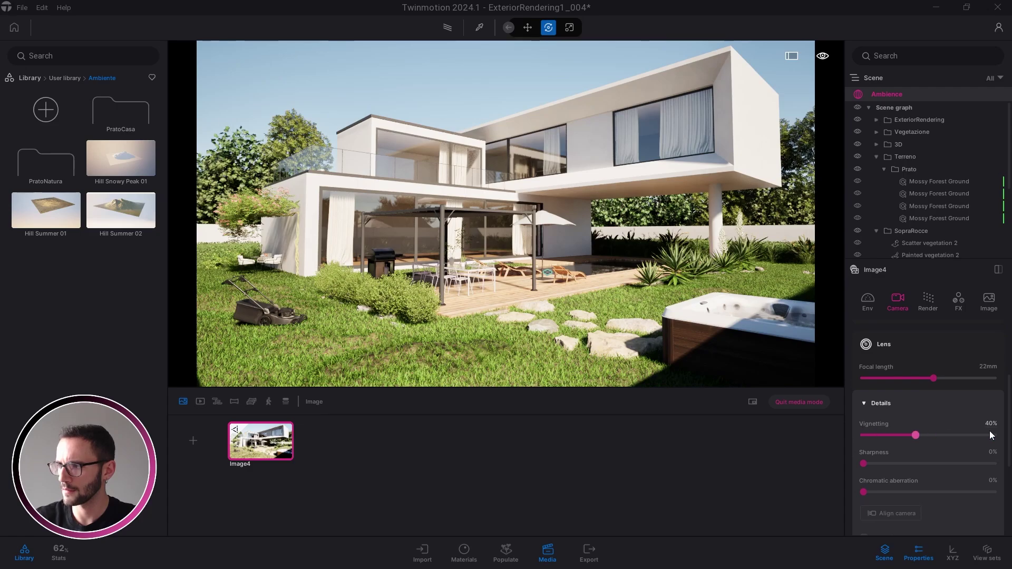
left_click(990, 423)
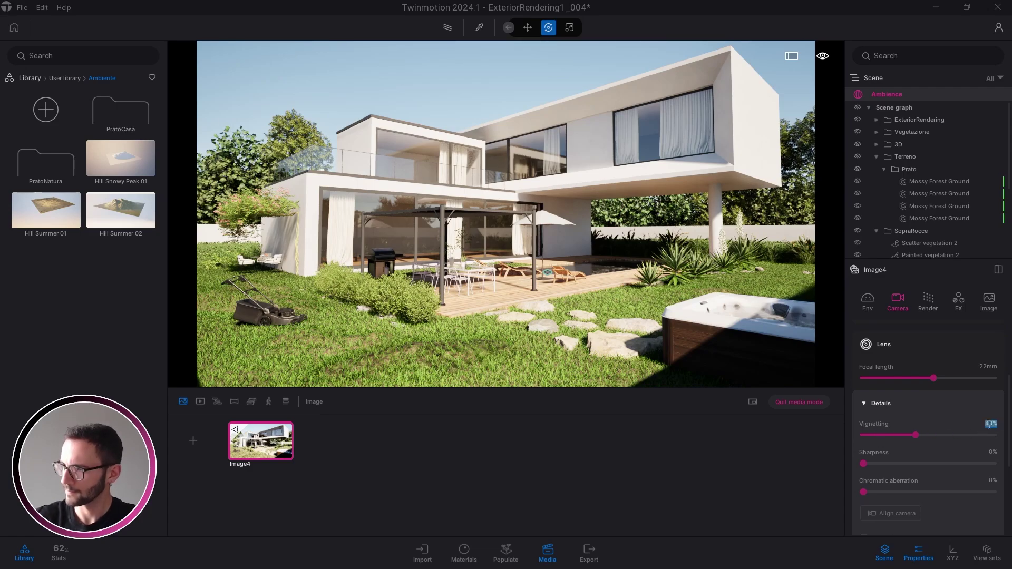
type("60")
key("Return")
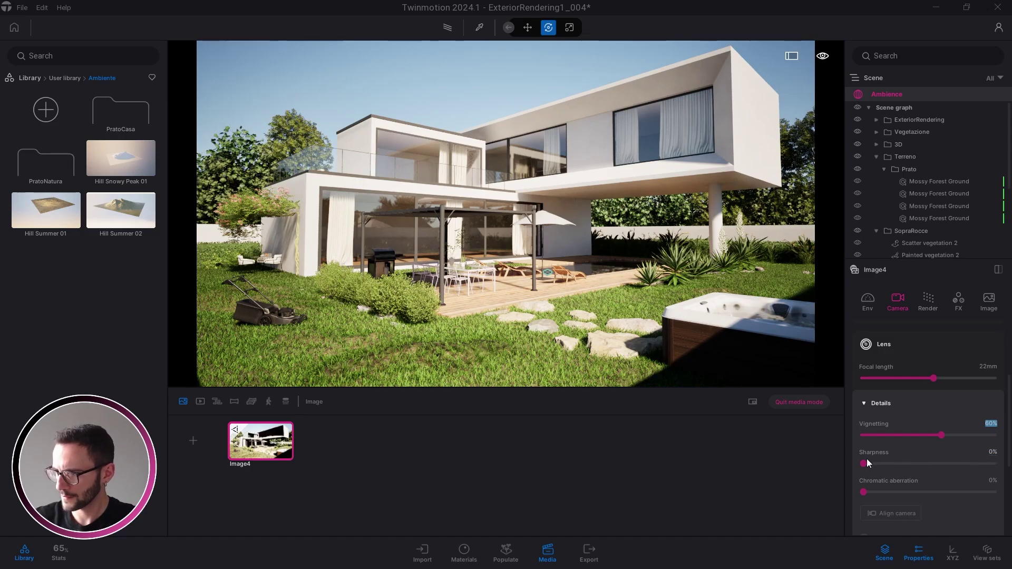
- Set the camera lens sharpness to 25% and the chromatic aberration to 3%
left_click(992, 452)
type("25")
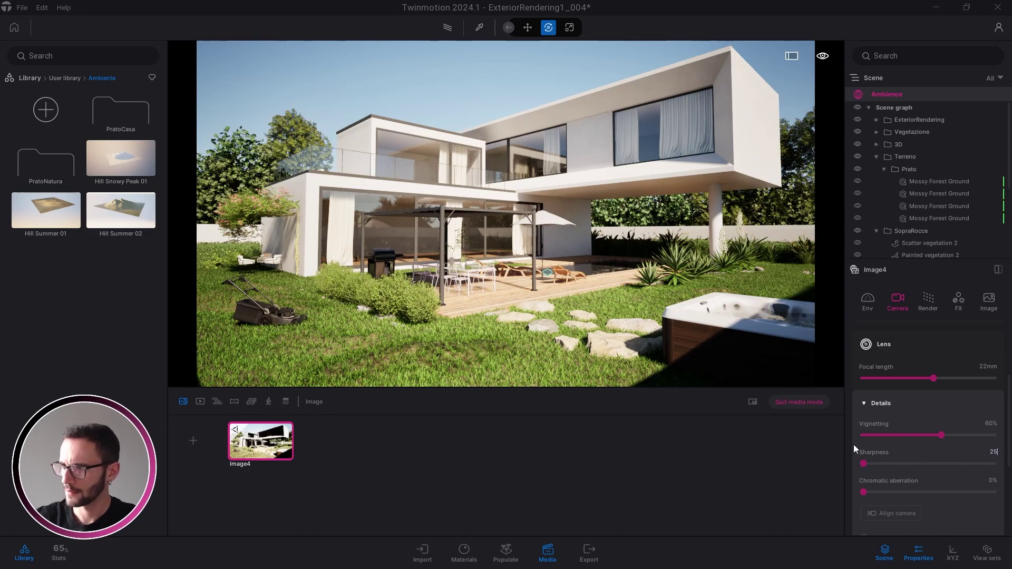
left_click(993, 480)
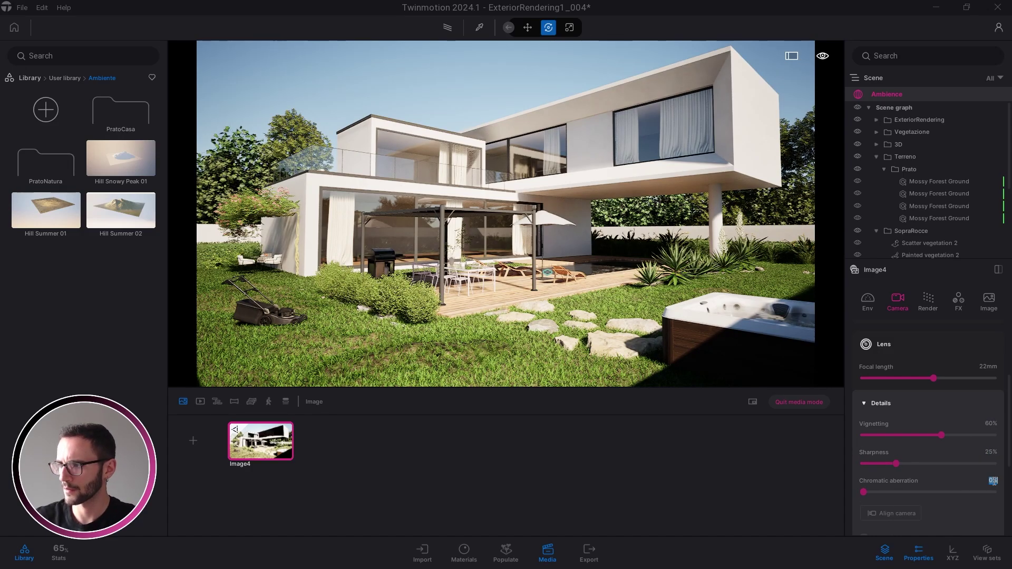
type("3")
key("Return")
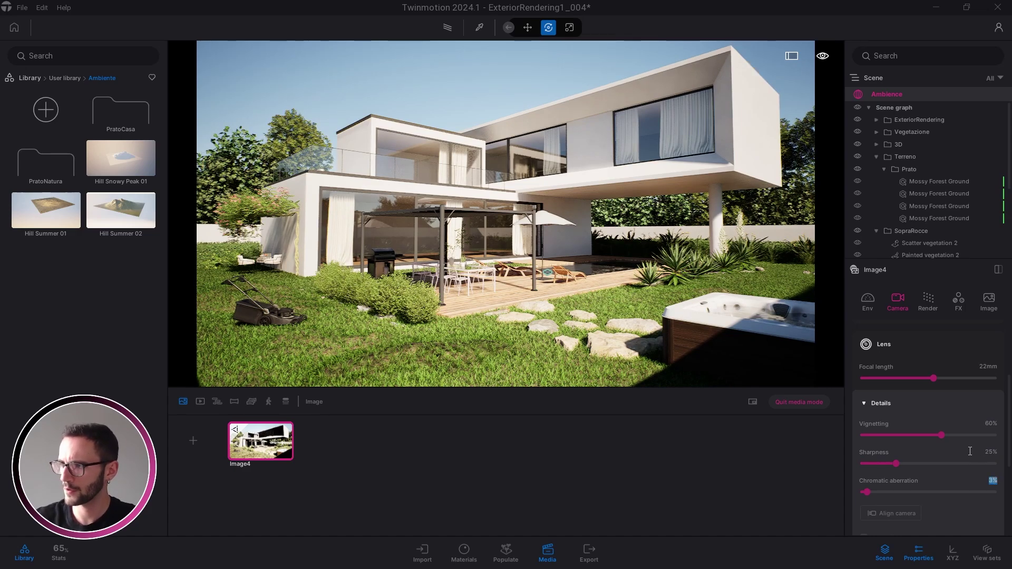
- Collapse the lens details and the Lens section in Image4's camera settings
left_click(931, 405)
scroll(910, 447, "up", 1)
left_click(893, 429)
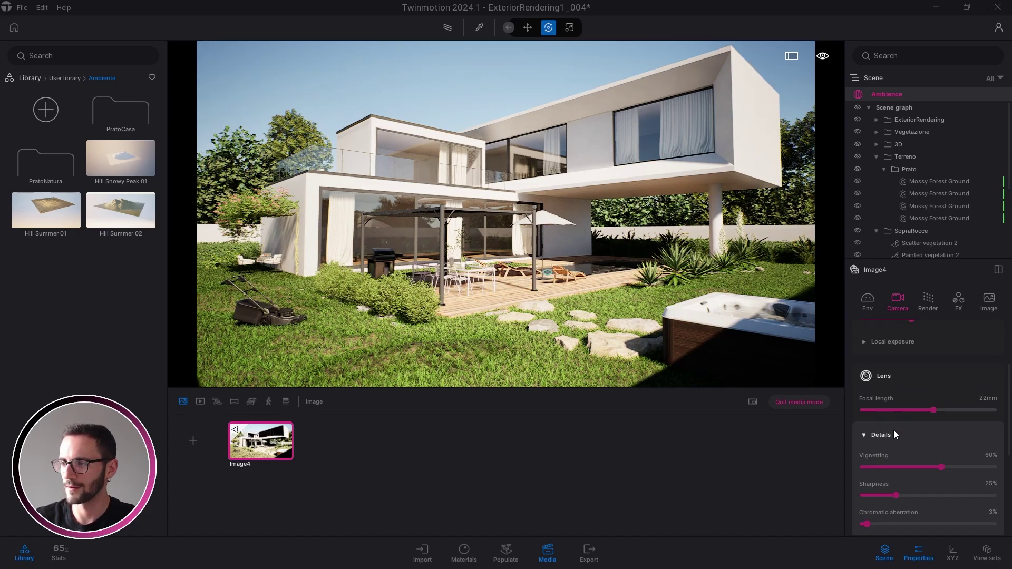
scroll(896, 429, "down", 2)
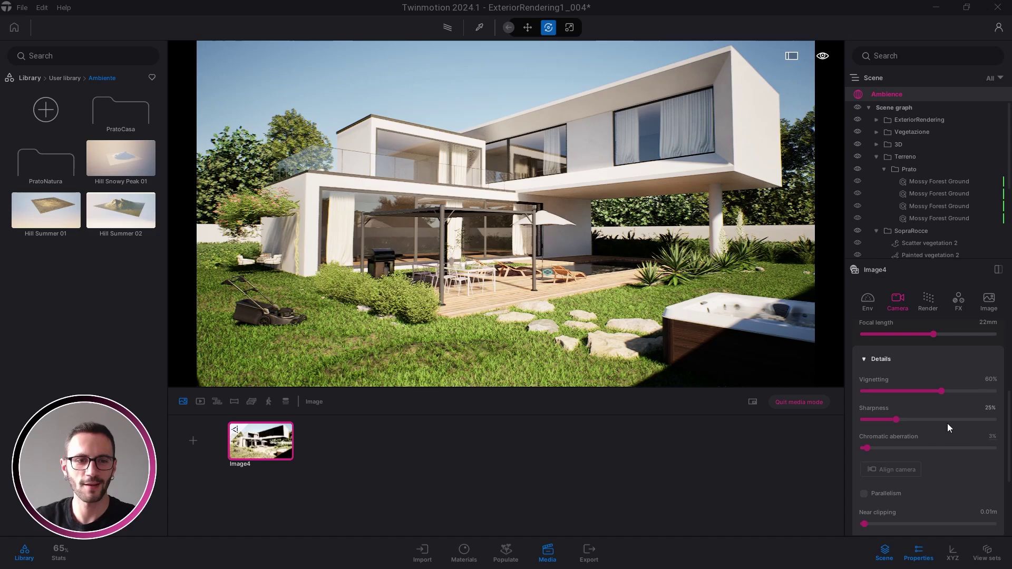
left_click(882, 361)
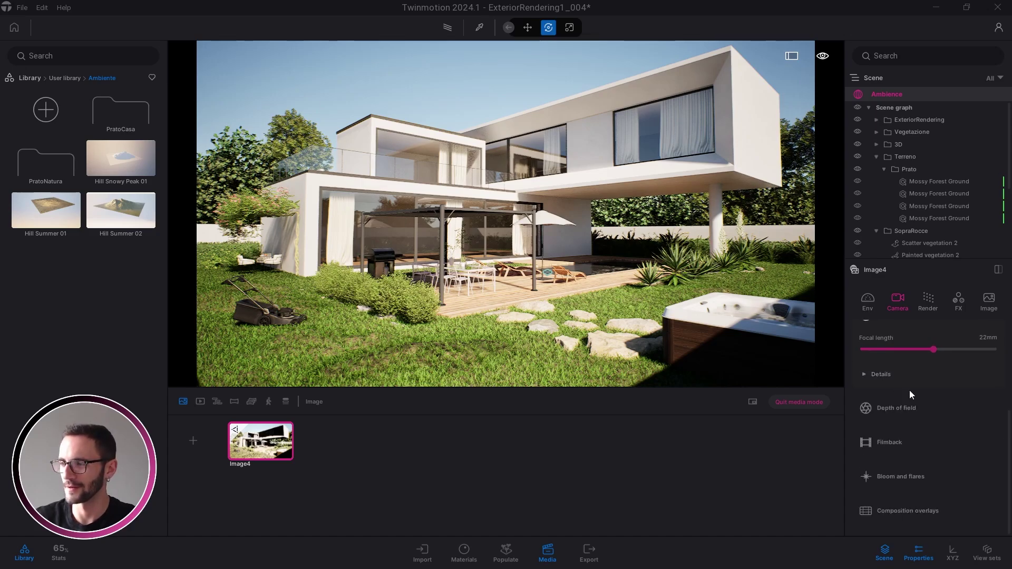
scroll(916, 446, "up", 1)
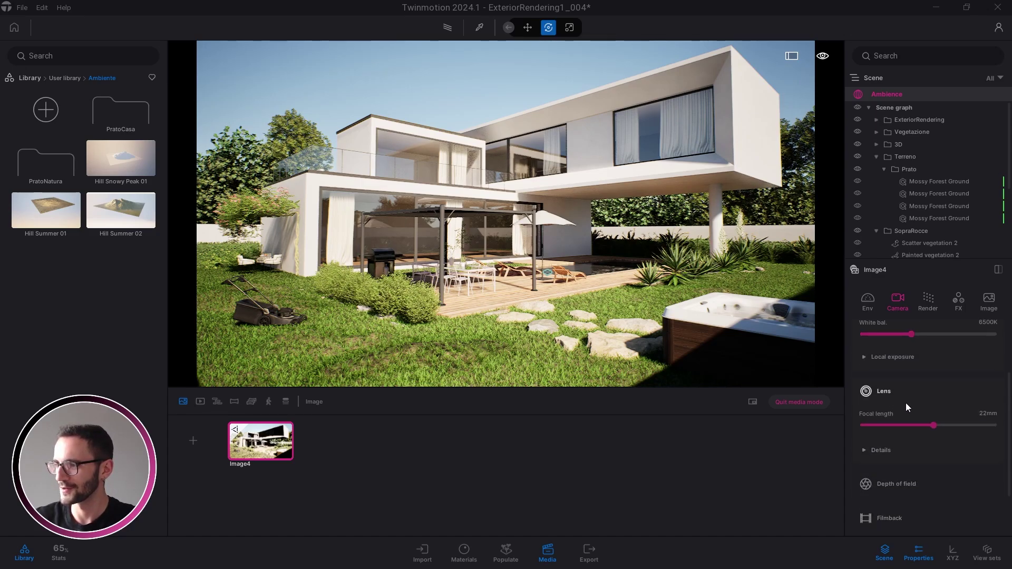
scroll(891, 410, "up", 2)
scroll(912, 398, "up", 1)
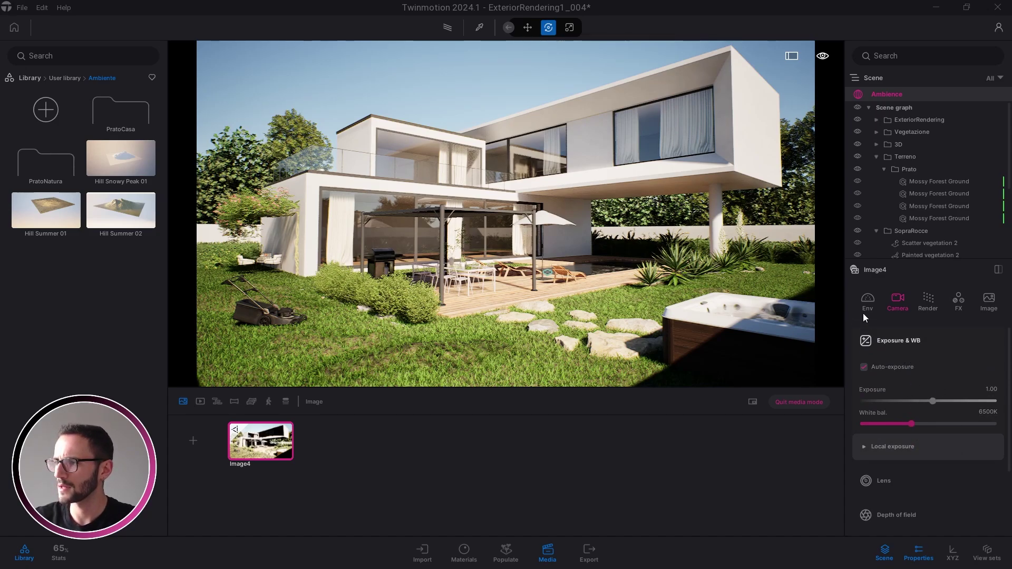
- Collapse Image4's Weather and Location environment sections and enable the HDRI environment
left_click(868, 299)
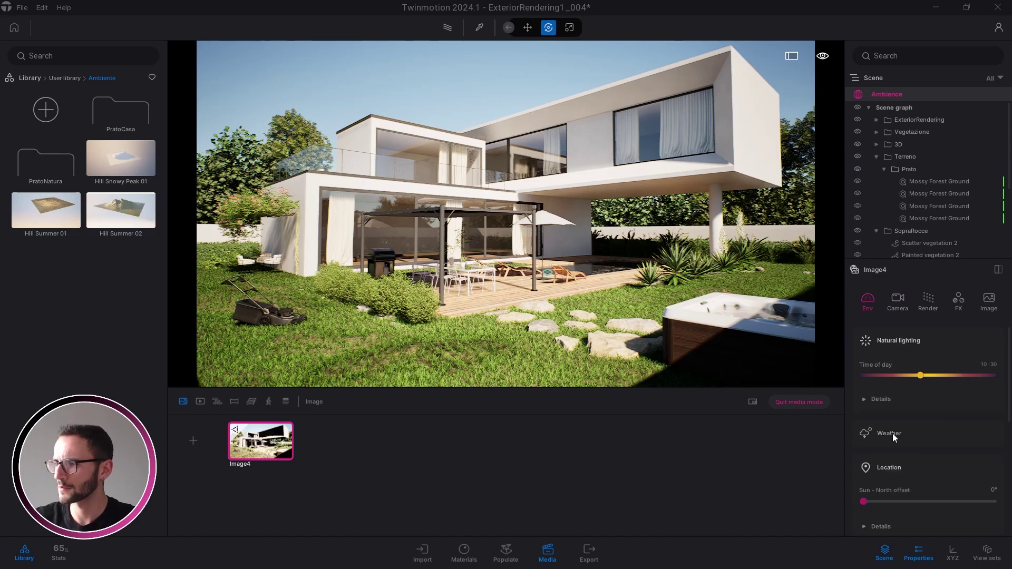
scroll(891, 448, "down", 3)
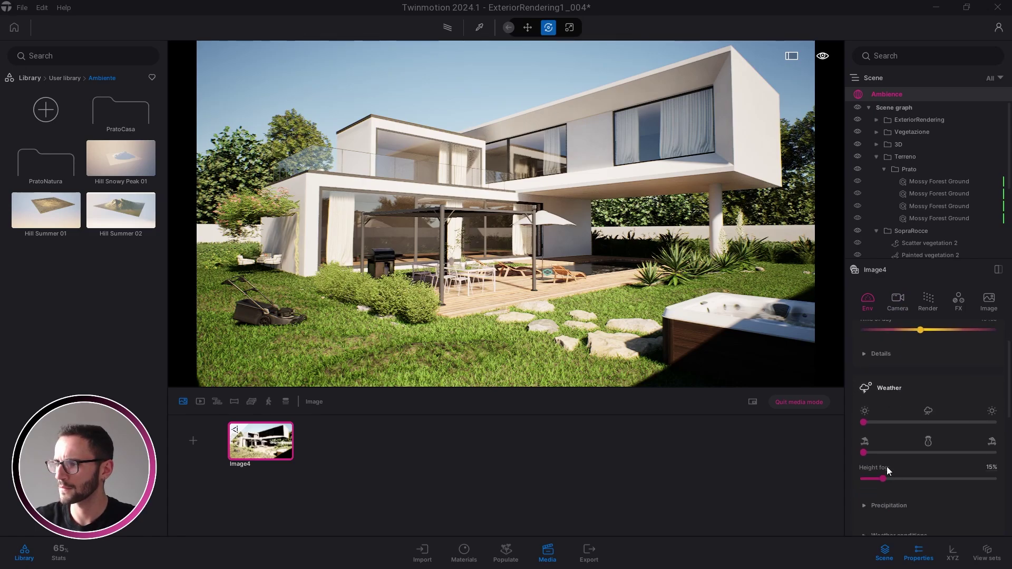
left_click(892, 387)
left_click(892, 425)
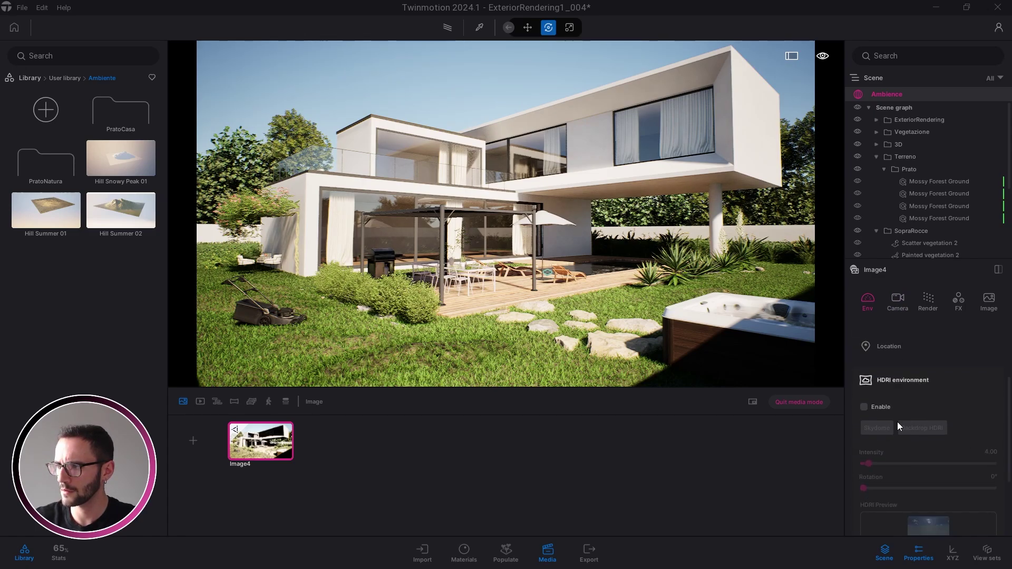
left_click(867, 391)
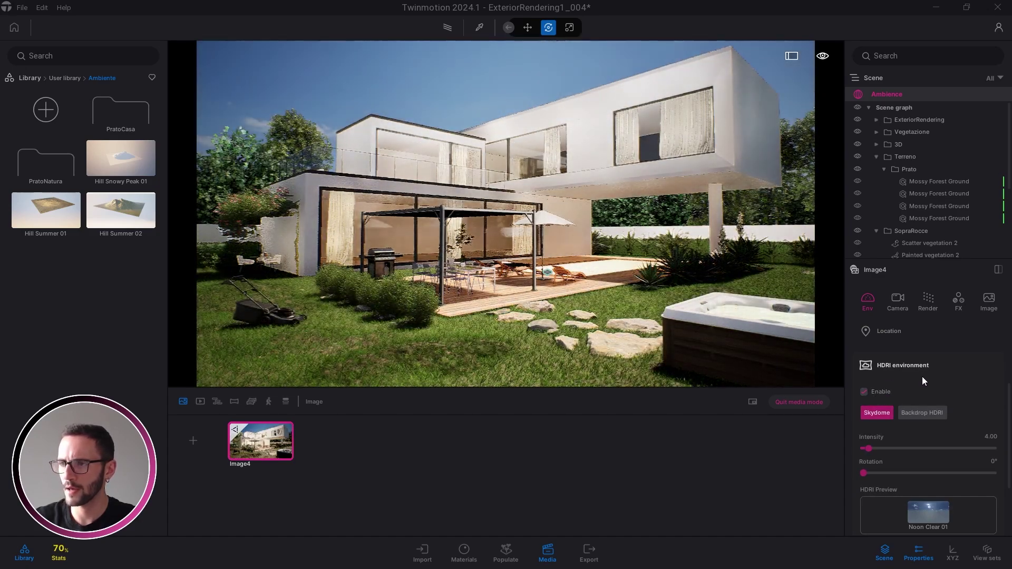
- Assign the LowSun Clear 02 sky from the library's clear low-sun HDRI skies to Image4's HDRI environment
left_click(34, 79)
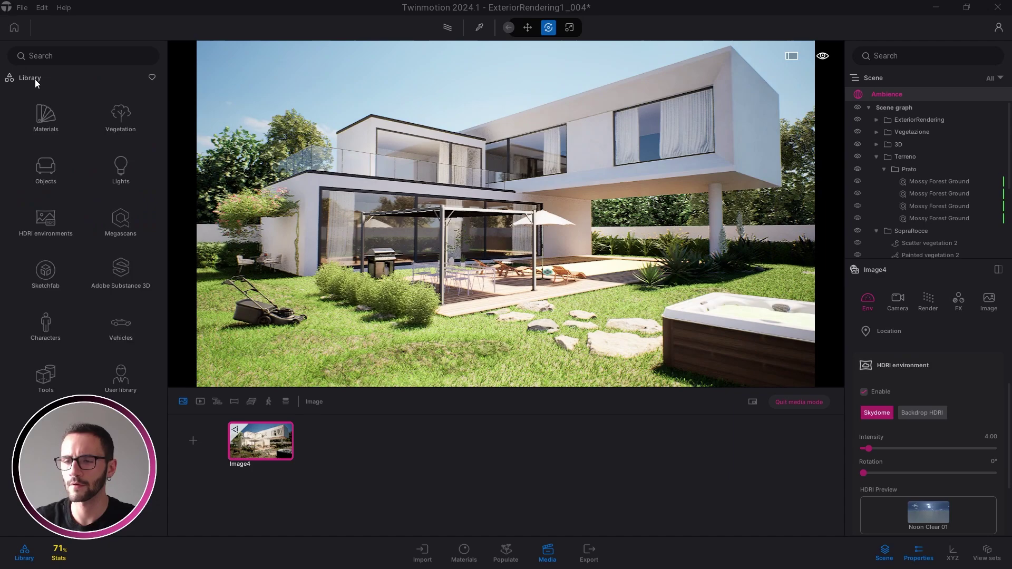
left_click(64, 220)
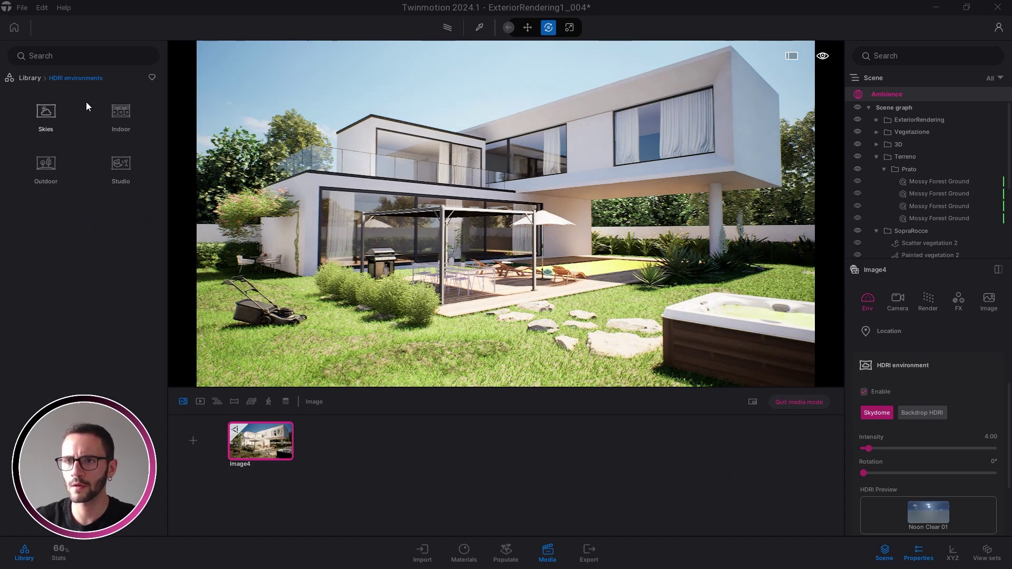
left_click(55, 116)
left_click(52, 125)
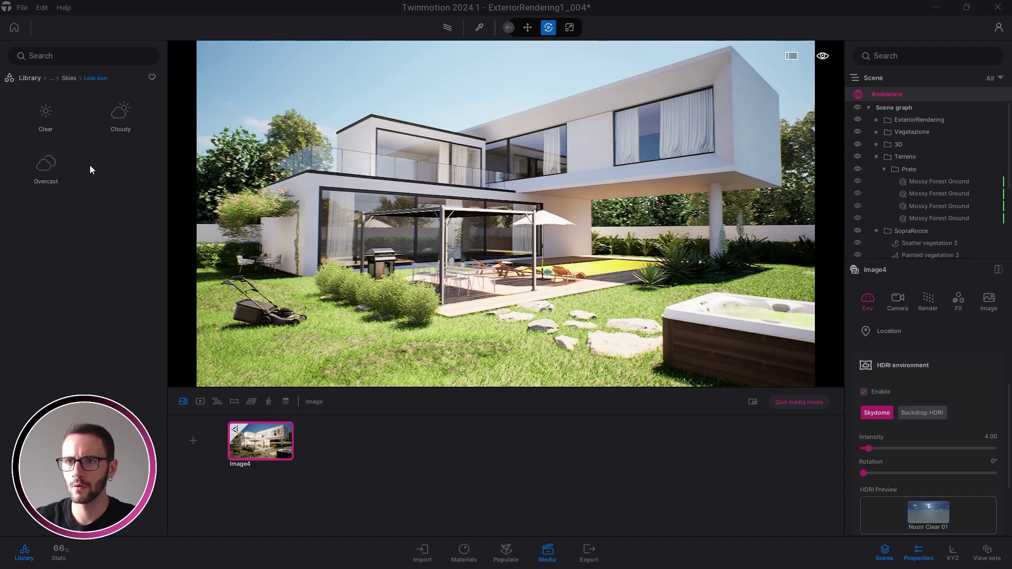
left_click(46, 112)
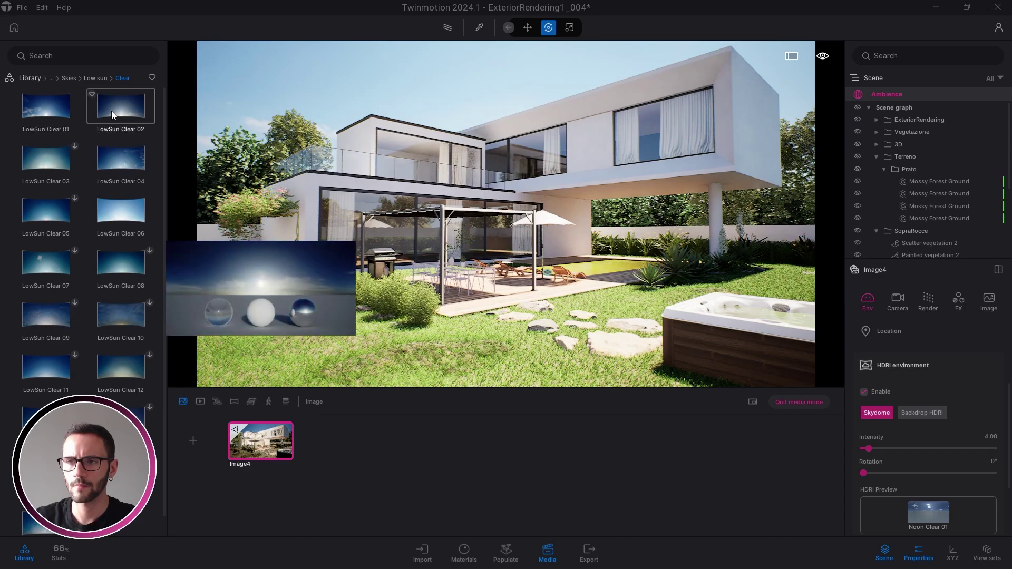
mouse_move(112, 115)
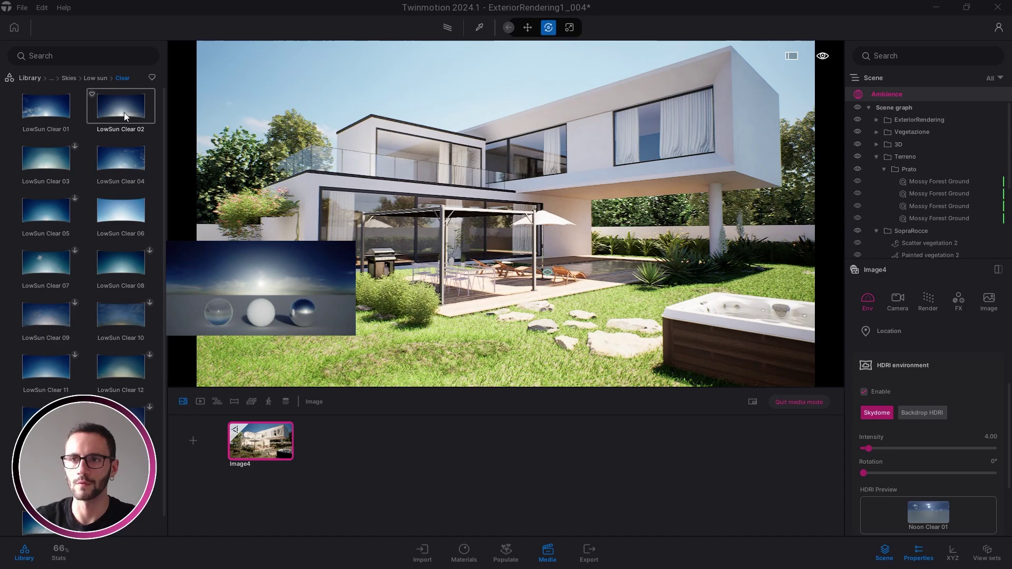
left_click_drag(128, 110, 932, 515)
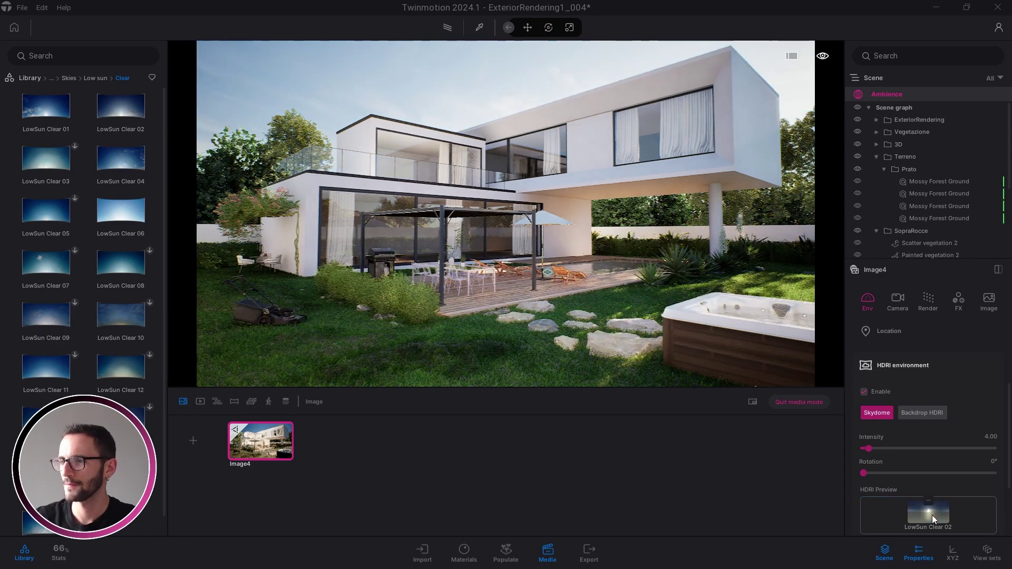
- Rotate the HDRI skydome to 317° so the low sun lights the villa's facade and garden
scroll(903, 423, "down", 2)
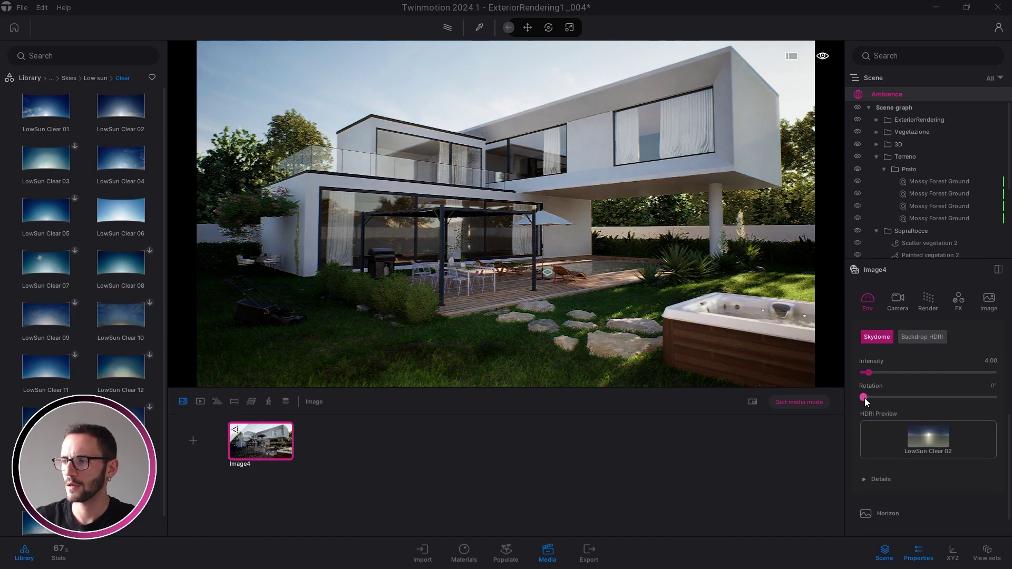
left_click_drag(864, 397, 979, 397)
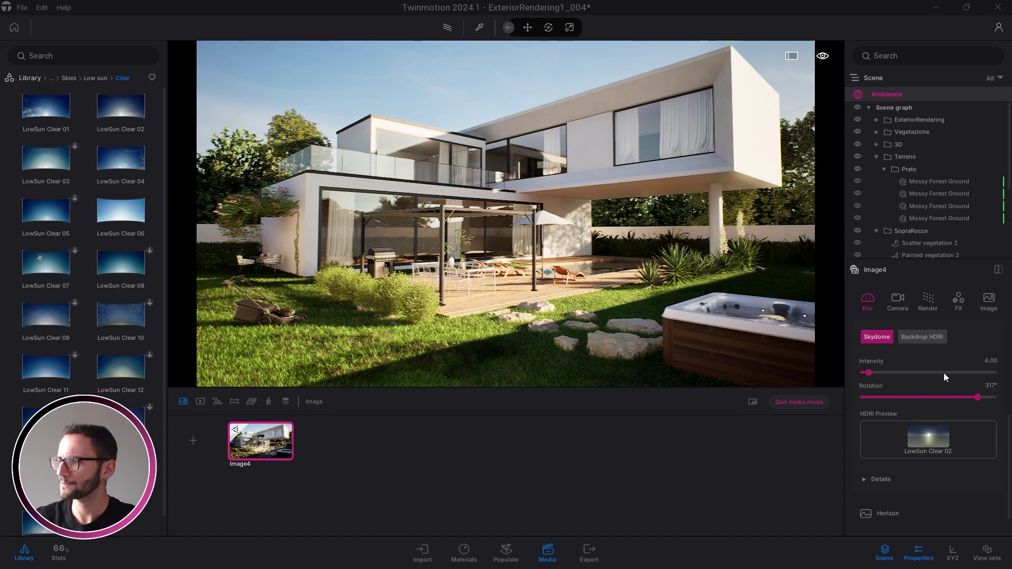
scroll(938, 411, "up", 3)
scroll(938, 411, "up", 3)
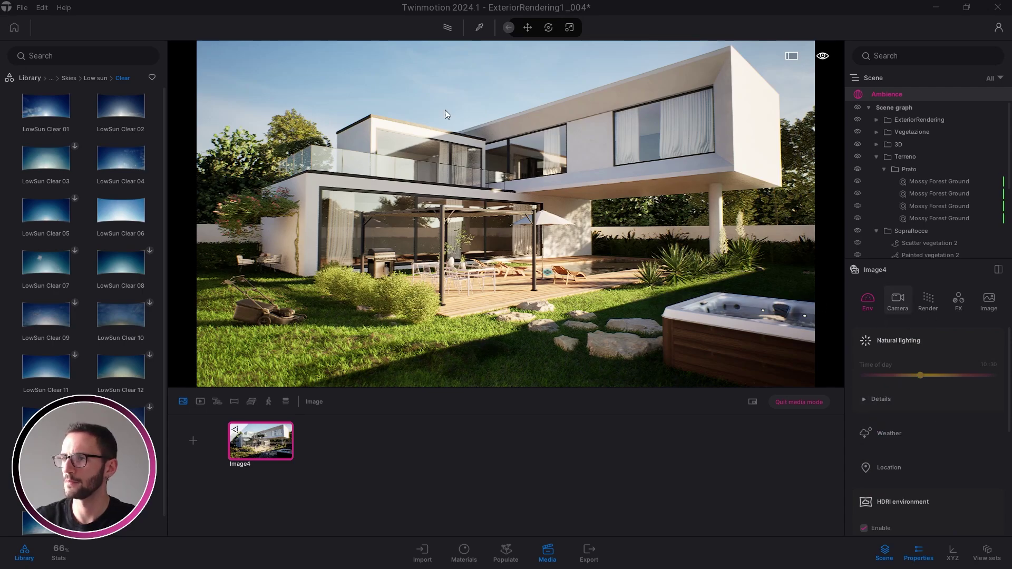
- Turn on the Path Tracer and set the HDRI skydome's intensity to 2.00
left_click(447, 27)
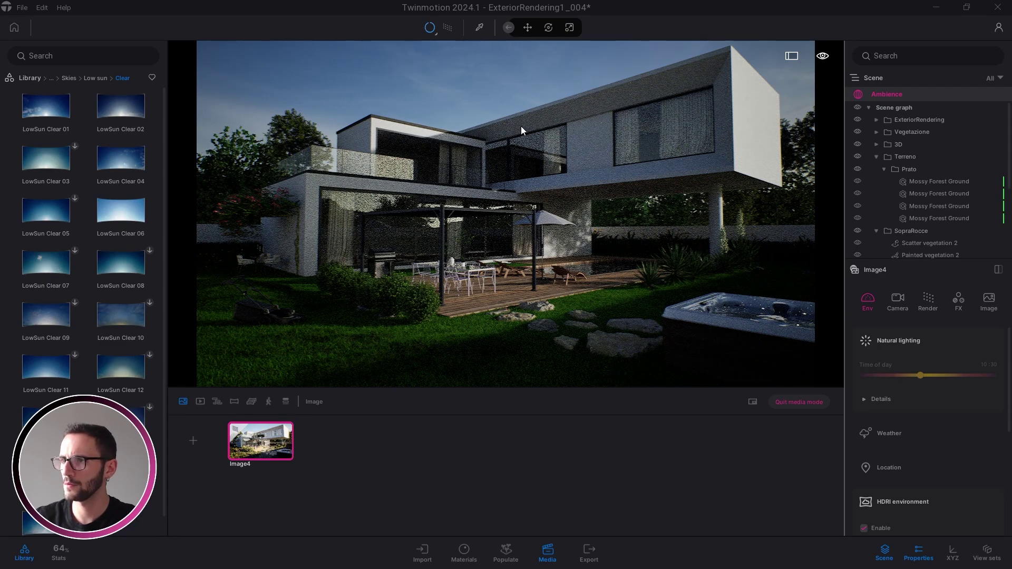
mouse_move(431, 30)
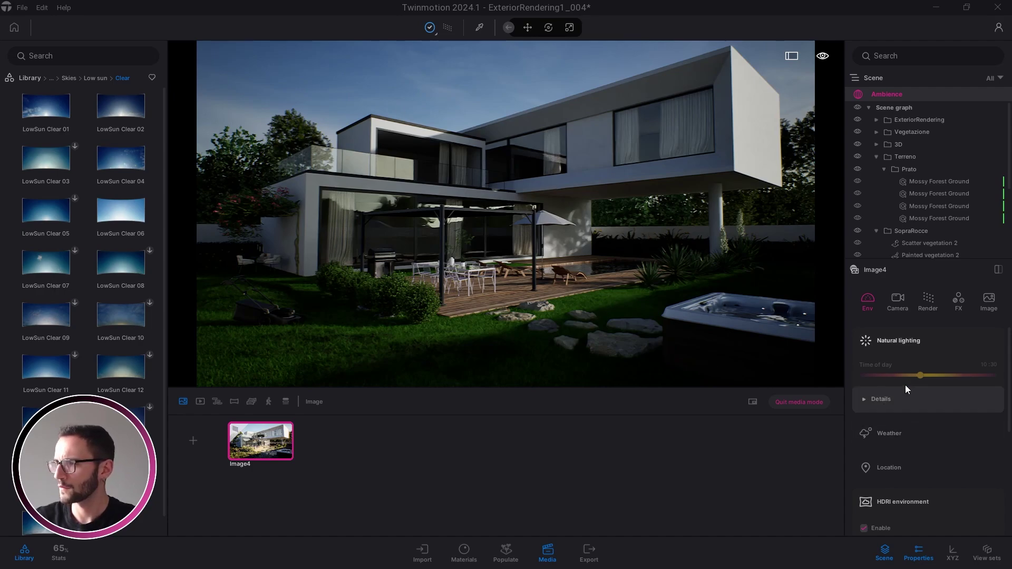
scroll(921, 422, "down", 4)
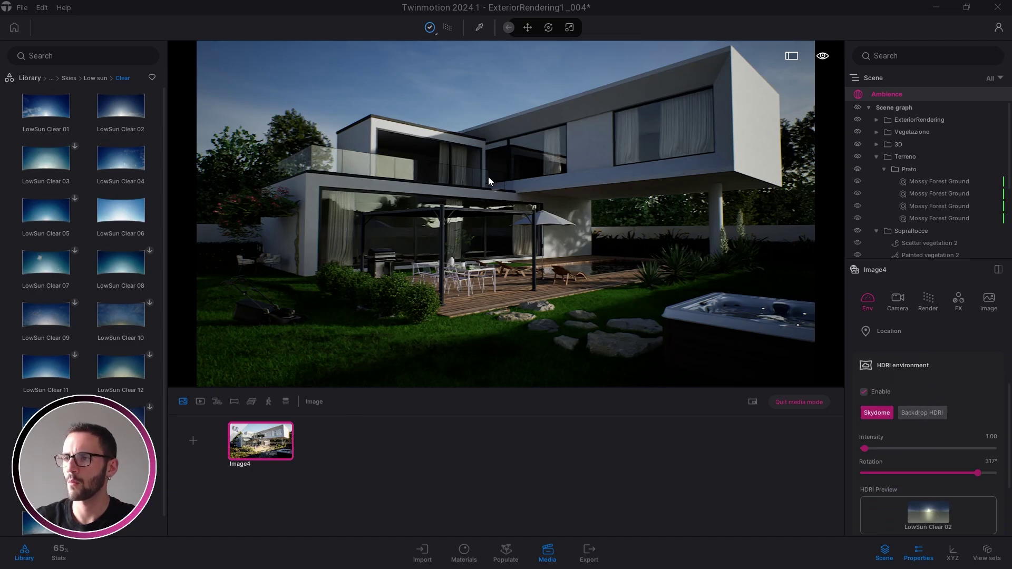
left_click(989, 437)
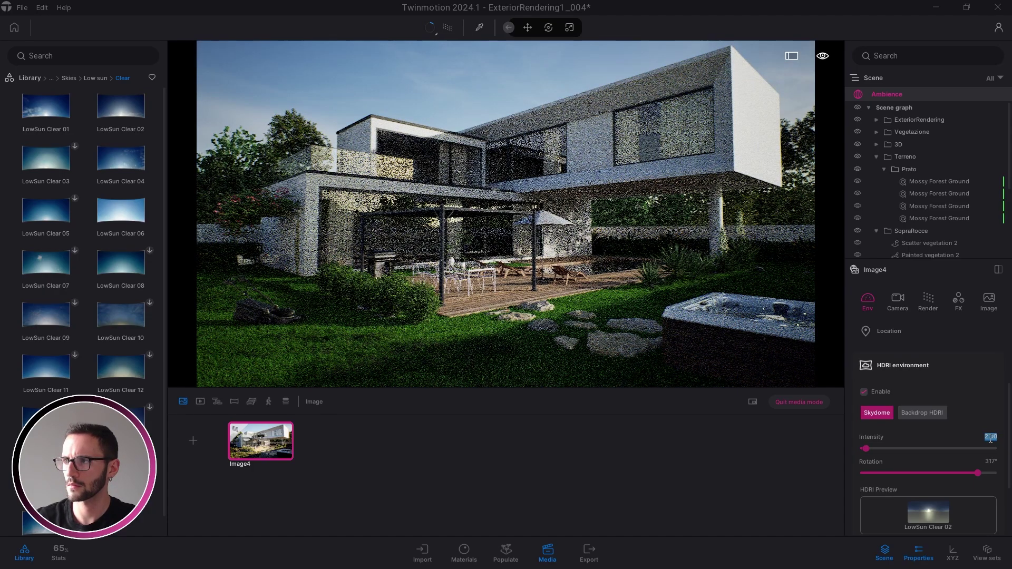
left_click(477, 291)
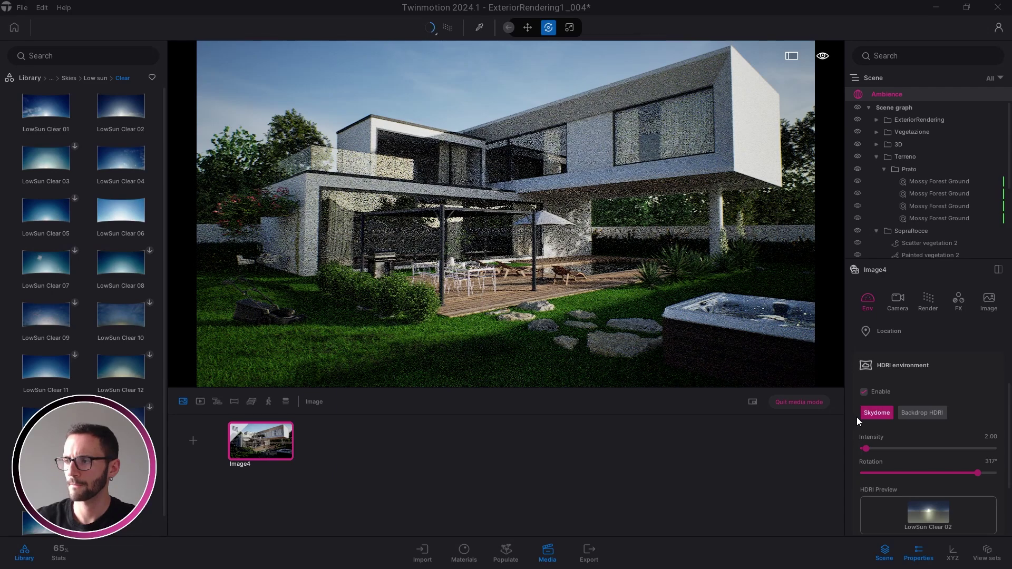
- Expand the natural lighting details and raise the sun reflection to 1.00
scroll(960, 454, "up", 3)
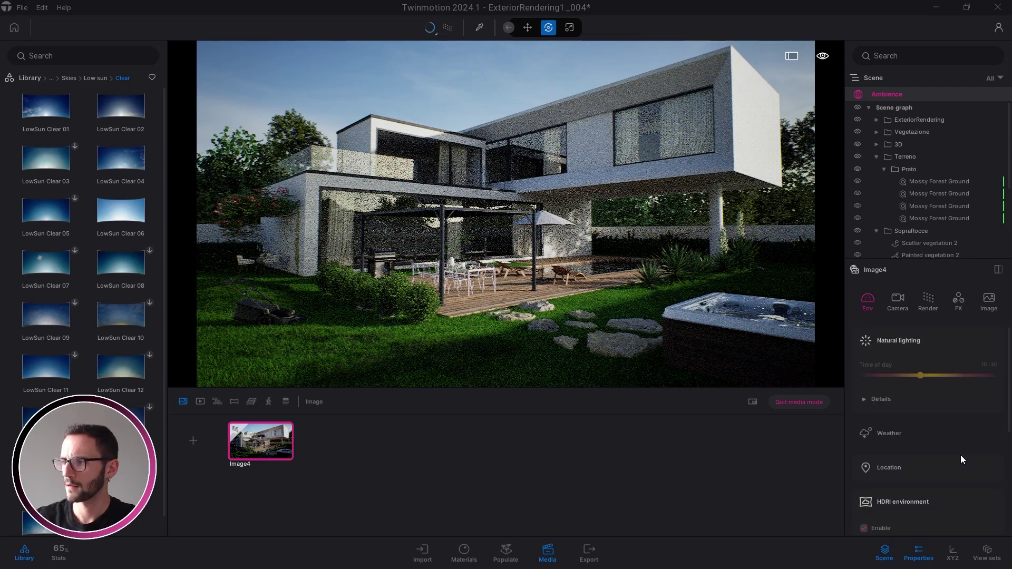
left_click(889, 399)
scroll(887, 394, "down", 2)
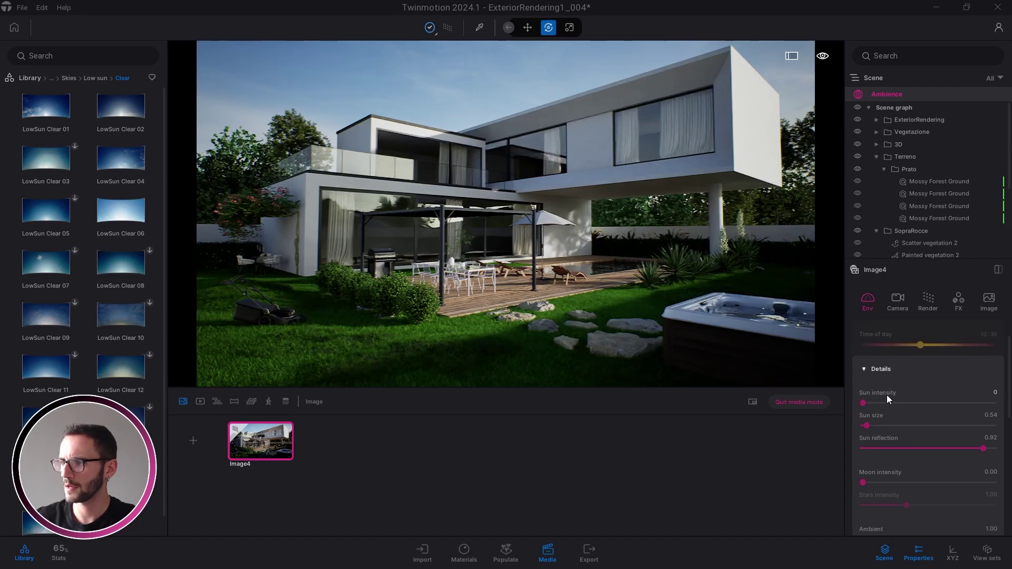
scroll(880, 402, "down", 1)
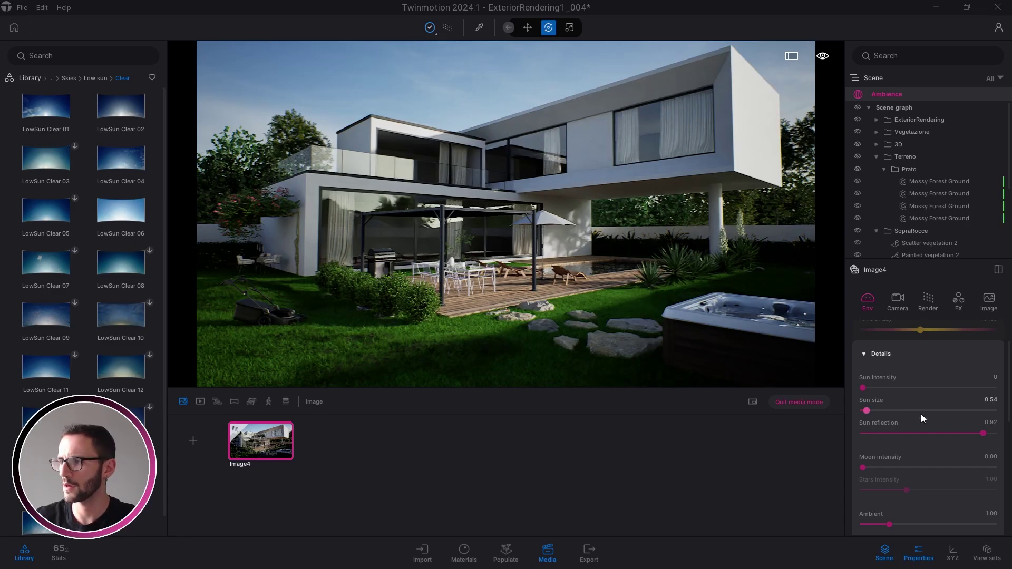
left_click_drag(982, 433, 1011, 441)
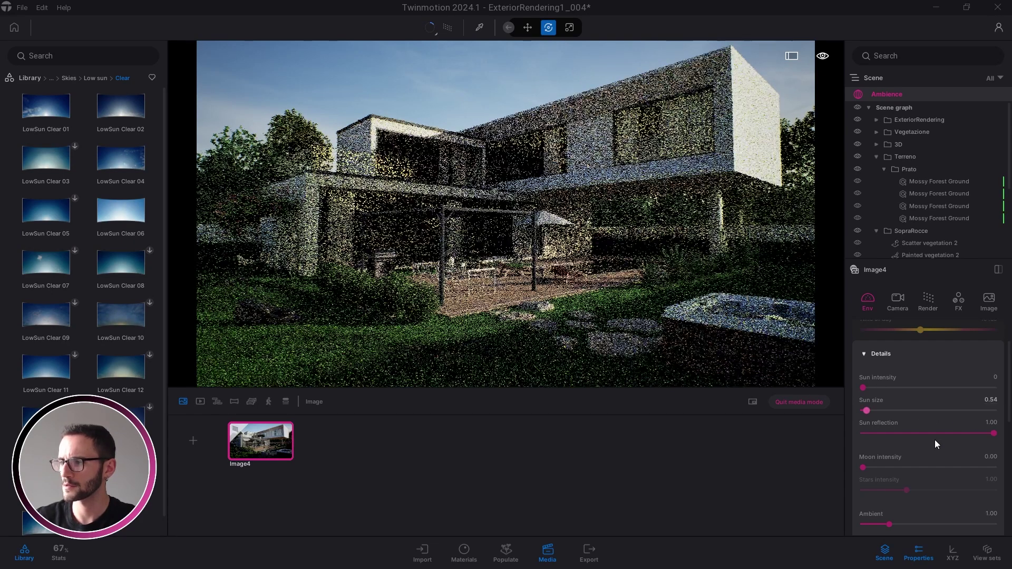
- Set the ambient light in Image4's natural lighting details to 2.00
scroll(935, 440, "down", 1)
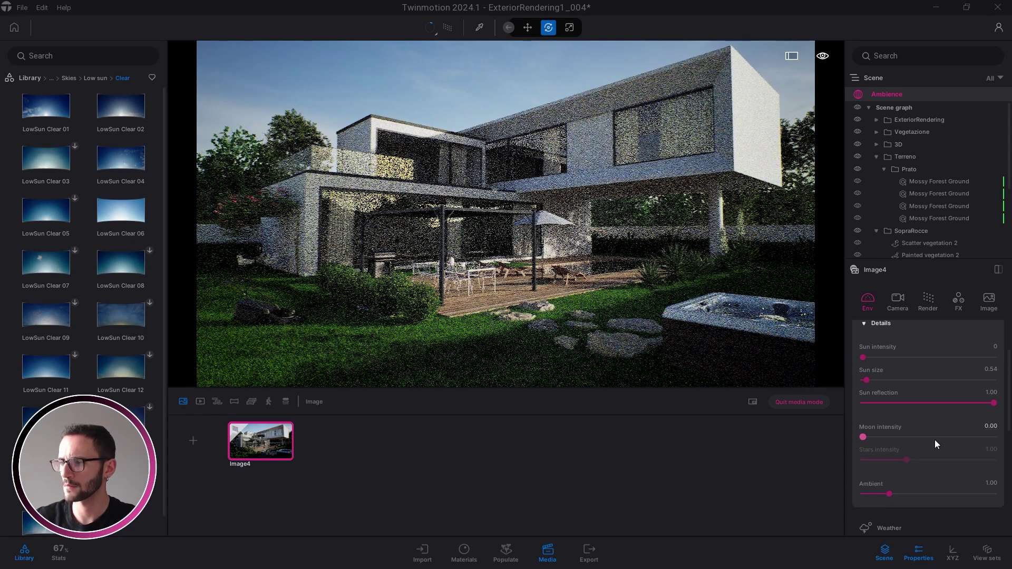
left_click(991, 484)
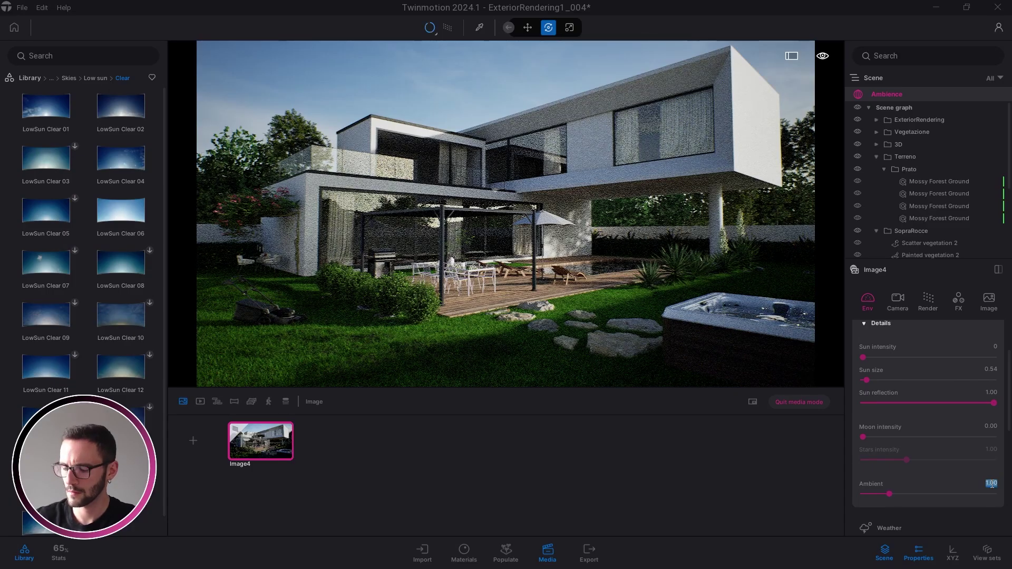
type("2")
key("Return")
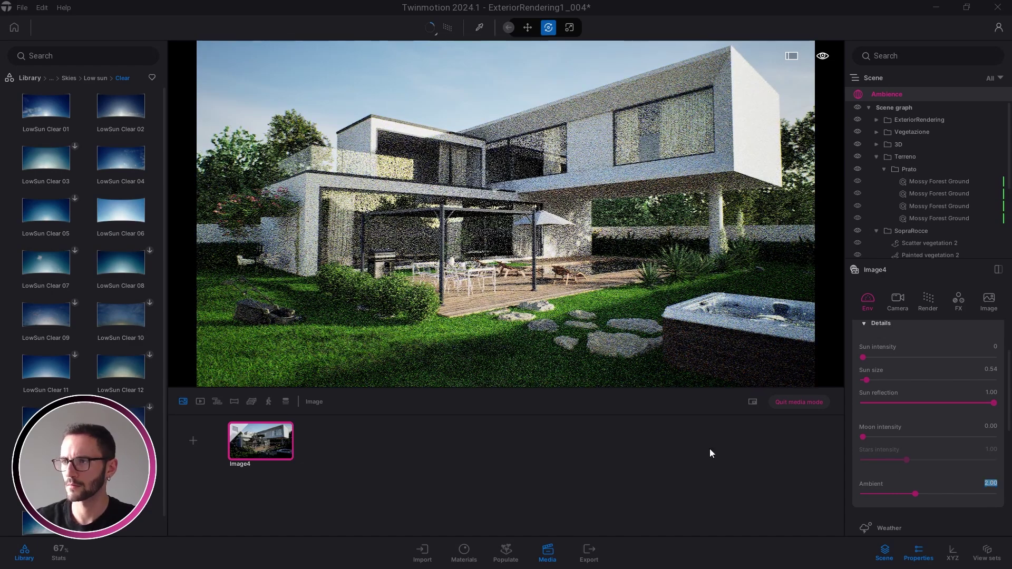
left_click(900, 298)
left_click(868, 306)
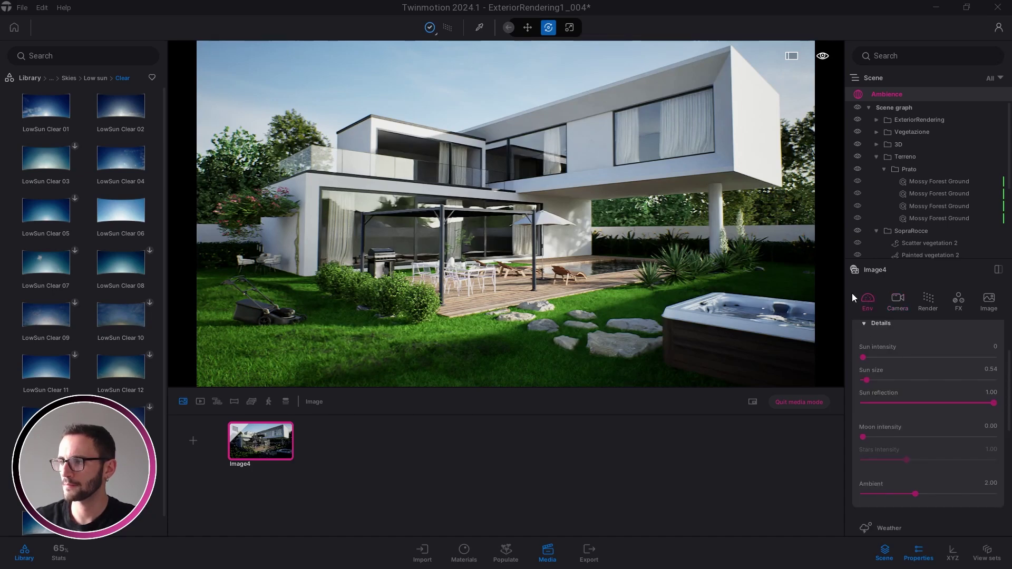
- Review Image4's natural lighting details and its HDRI environment's intensity, rotation and assigned sky
scroll(921, 388, "up", 2)
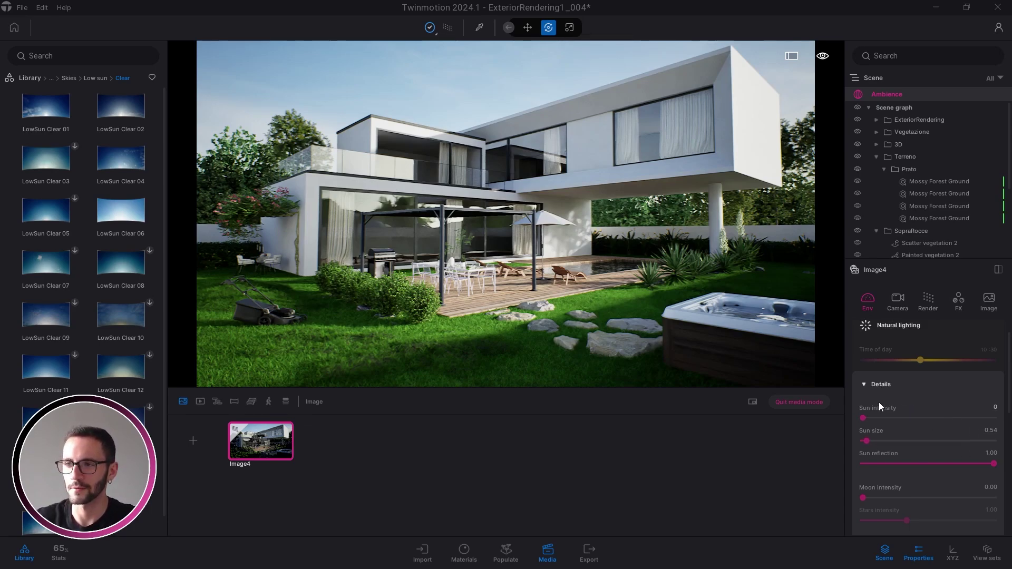
left_click(883, 384)
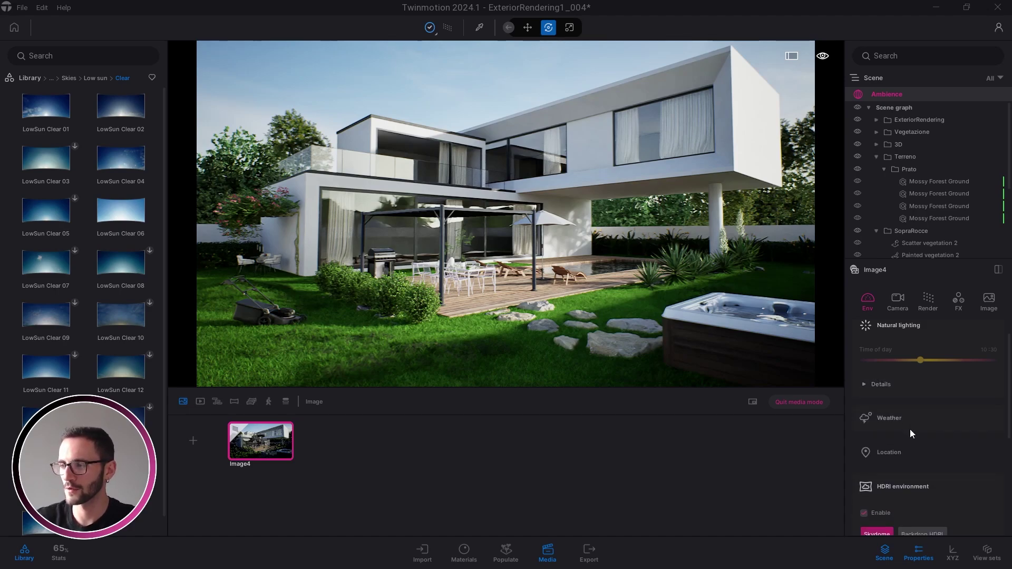
scroll(910, 429, "down", 2)
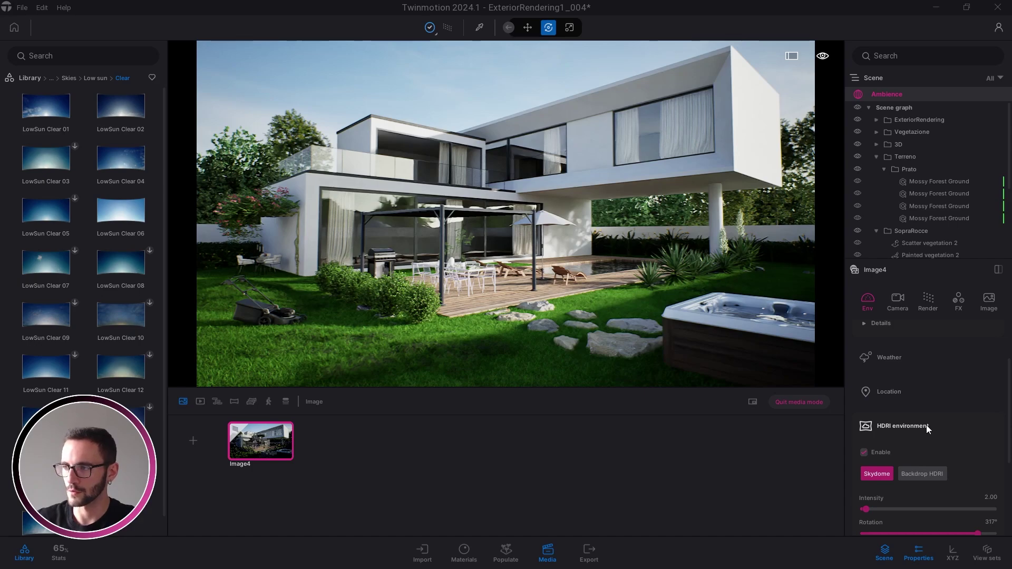
scroll(915, 450, "down", 3)
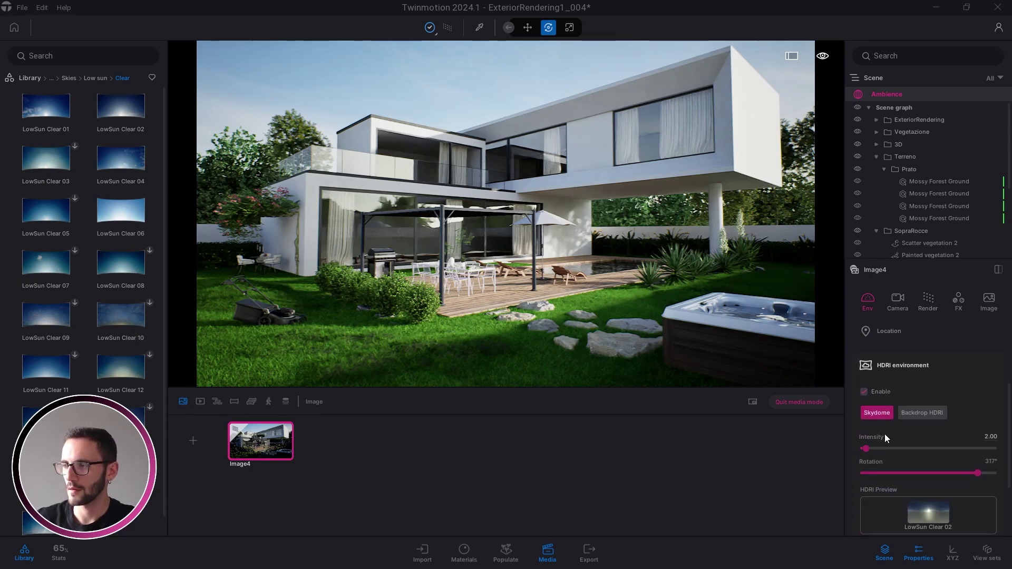
scroll(922, 473, "up", 5)
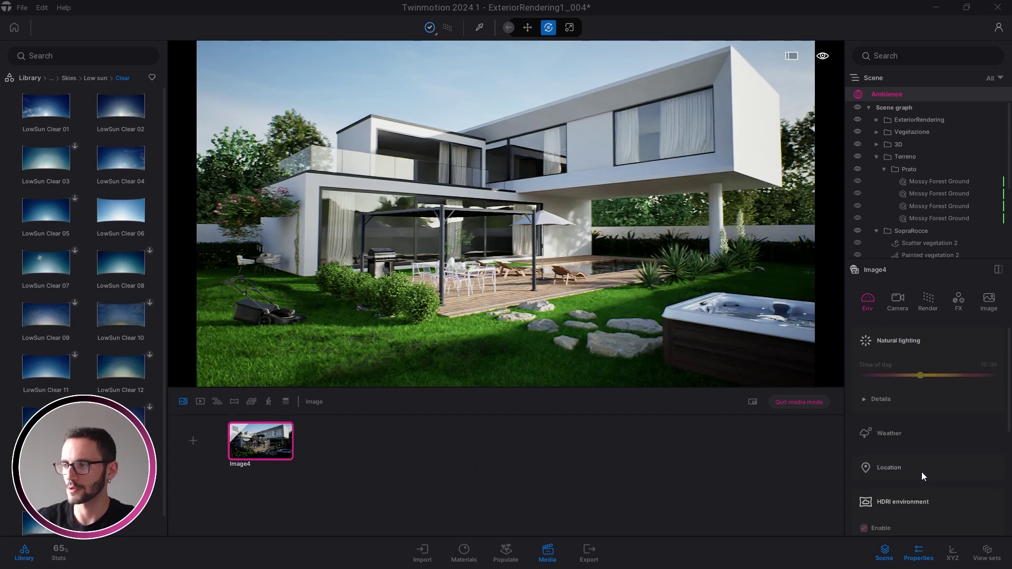
left_click(904, 393)
scroll(904, 393, "down", 3)
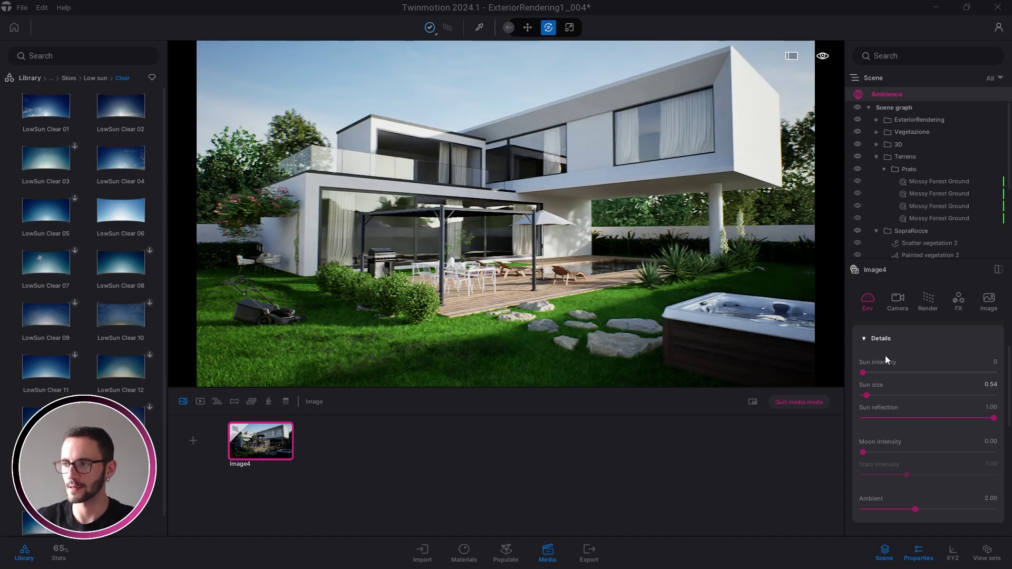
scroll(890, 390, "up", 3)
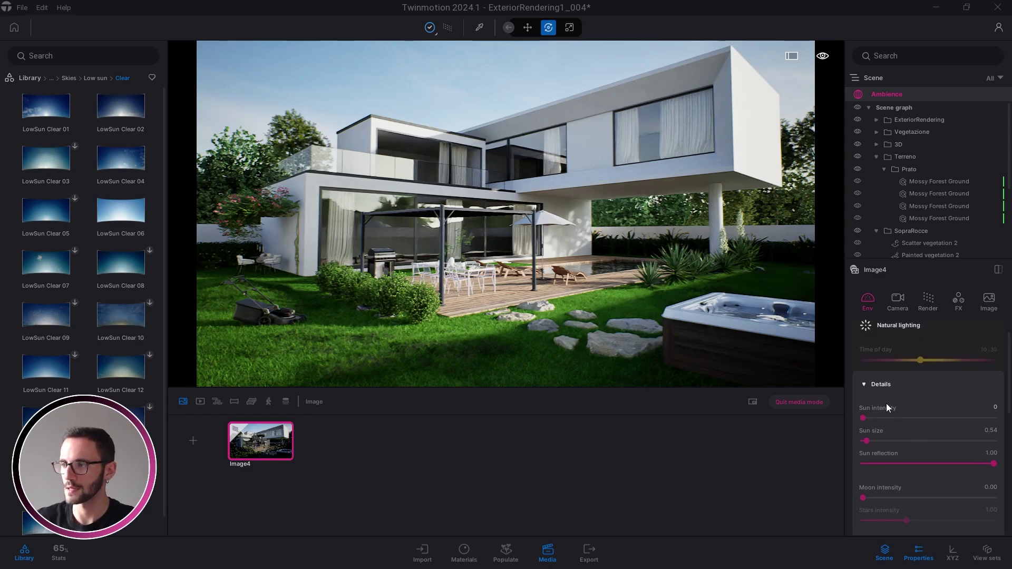
- Expand the camera's local exposure settings and warm Image4's white balance to about 8507K
left_click(901, 301)
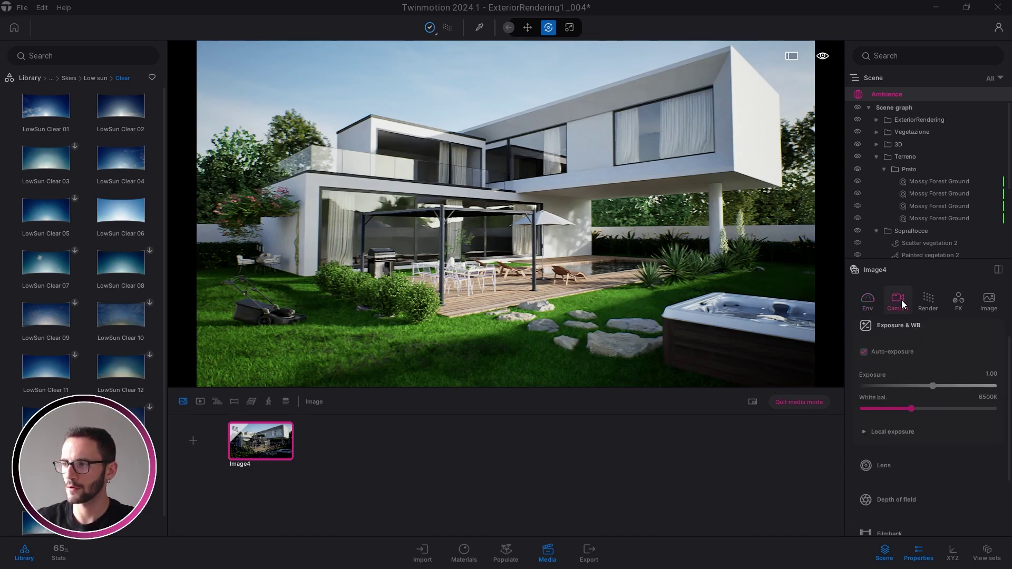
left_click(896, 433)
scroll(899, 406, "down", 1)
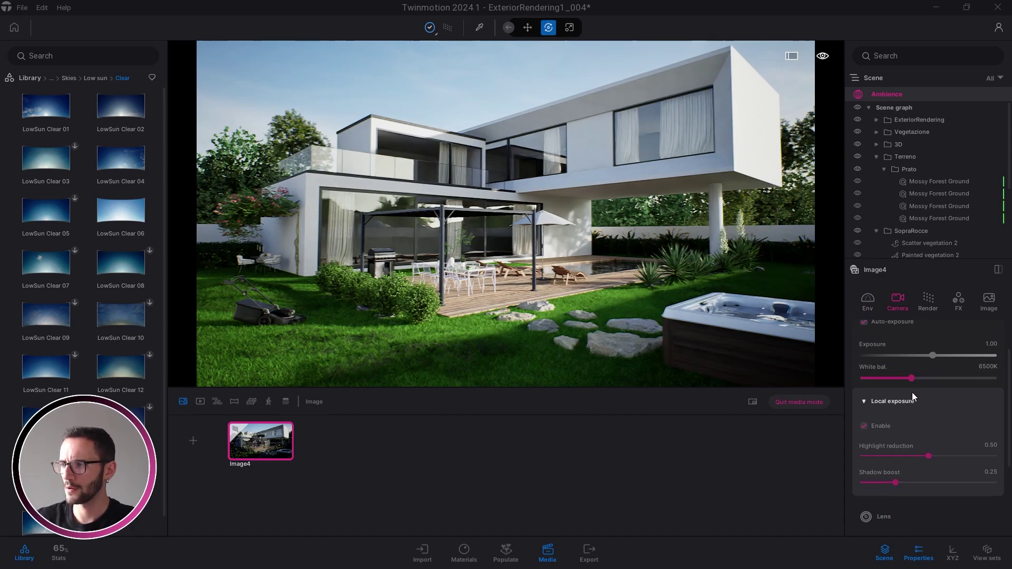
mouse_move(913, 393)
left_mouse_down()
mouse_move(931, 393)
mouse_move(919, 393)
left_mouse_up()
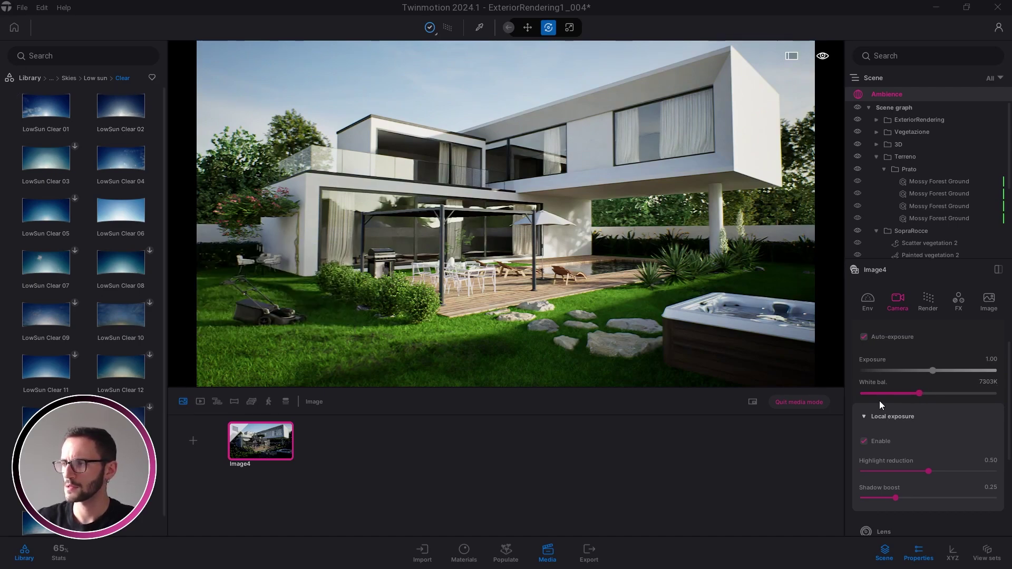
left_click(921, 393)
left_click_drag(920, 393, 990, 396)
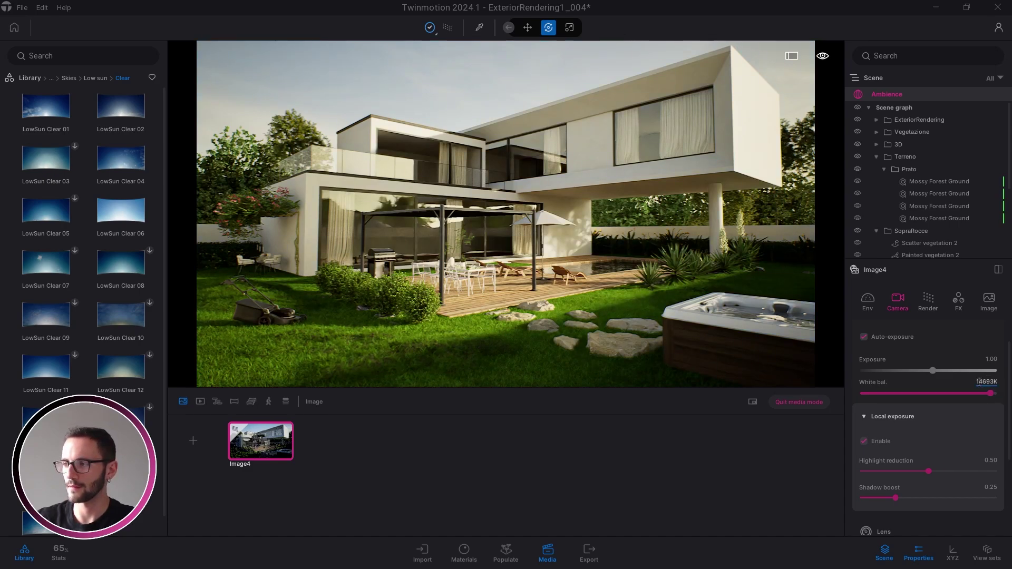
left_click_drag(991, 394, 932, 399)
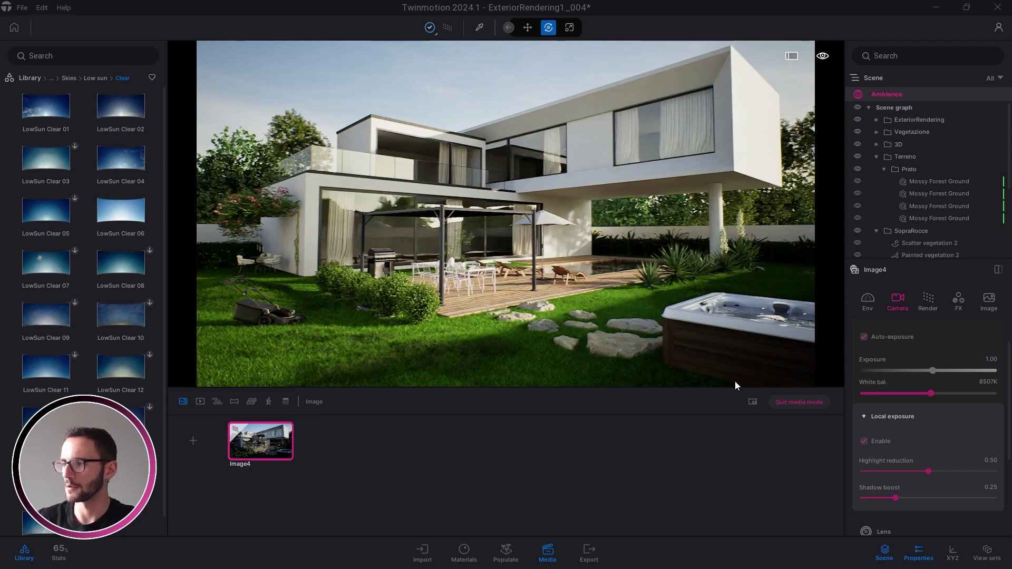
- Raise the local exposure's shadow boost to 0.53 and its highlight reduction to 1.00
left_click_drag(895, 497, 998, 502)
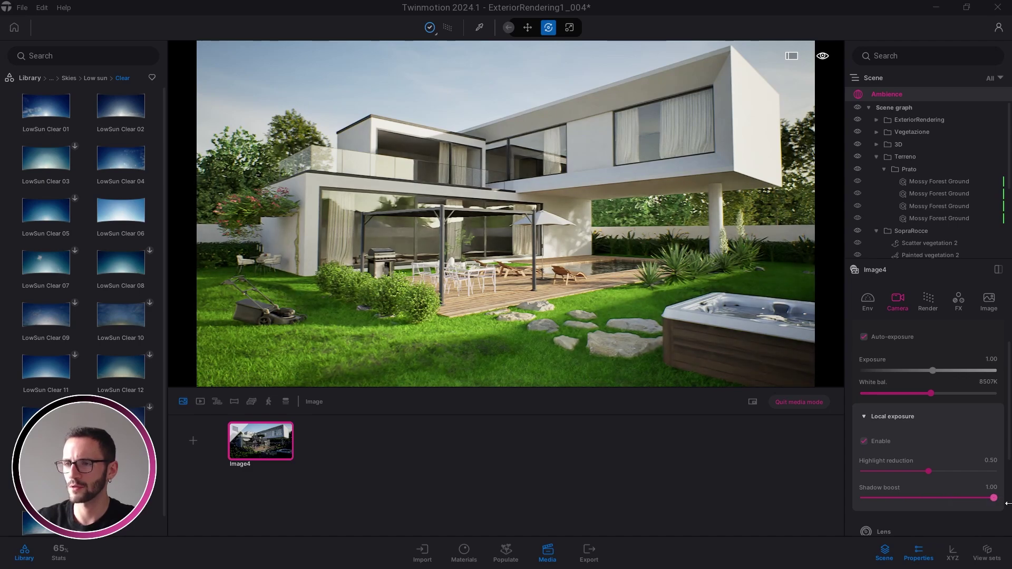
left_click_drag(993, 498, 932, 498)
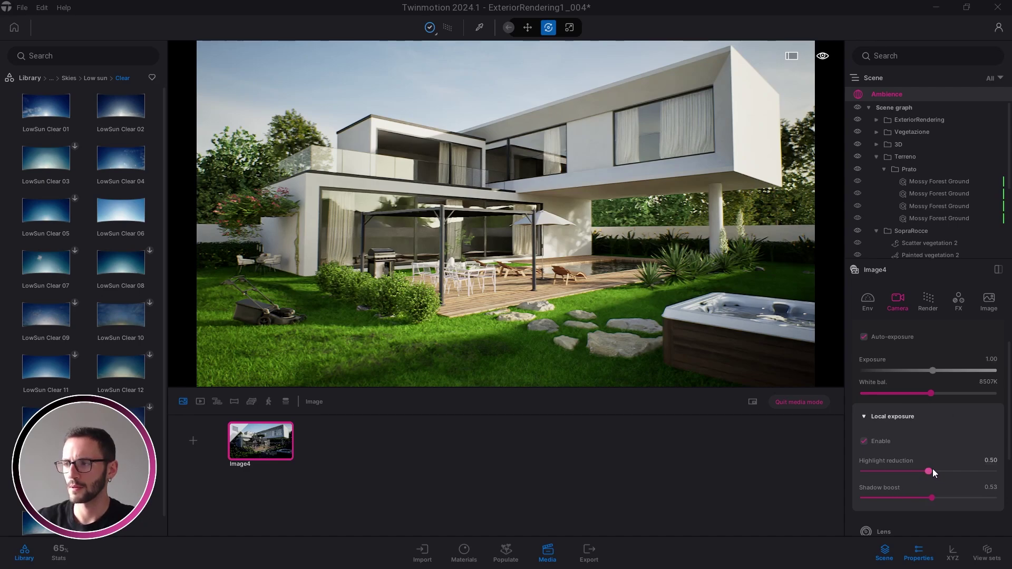
left_click_drag(929, 471, 1008, 476)
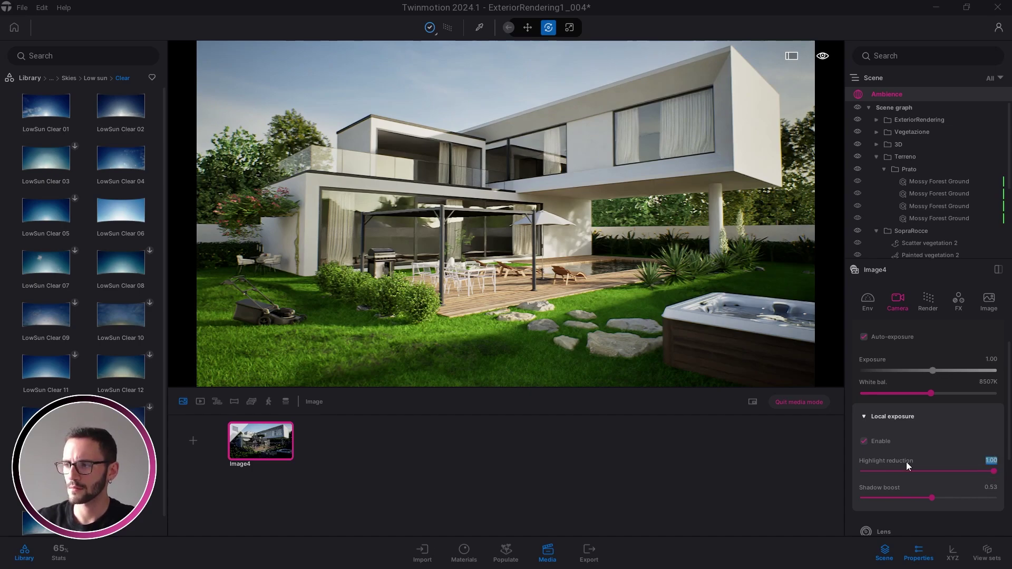
left_click(992, 461)
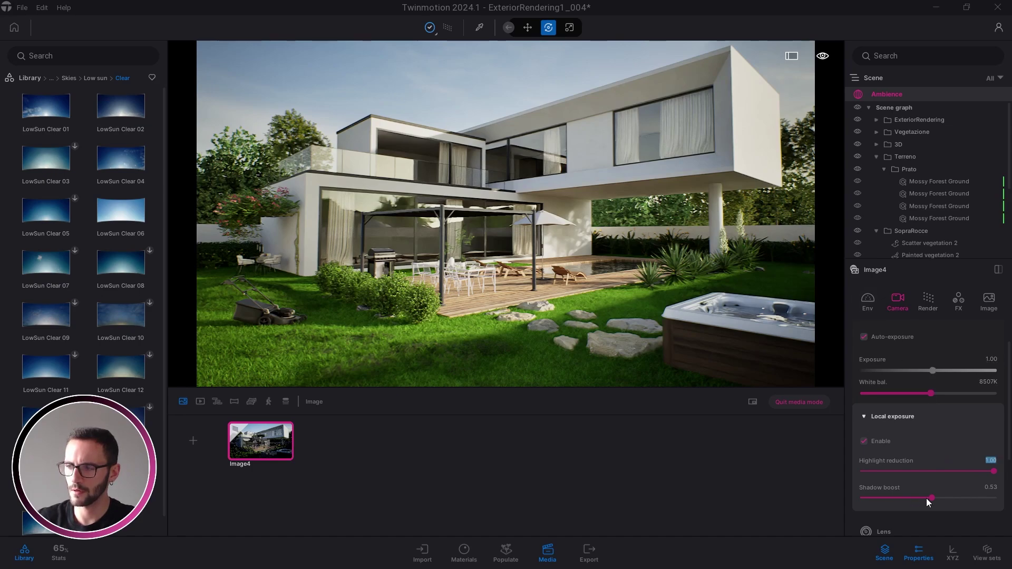
- Hide the library and set the highlight reduction to 1.25 after trying 1.50
left_click(24, 553)
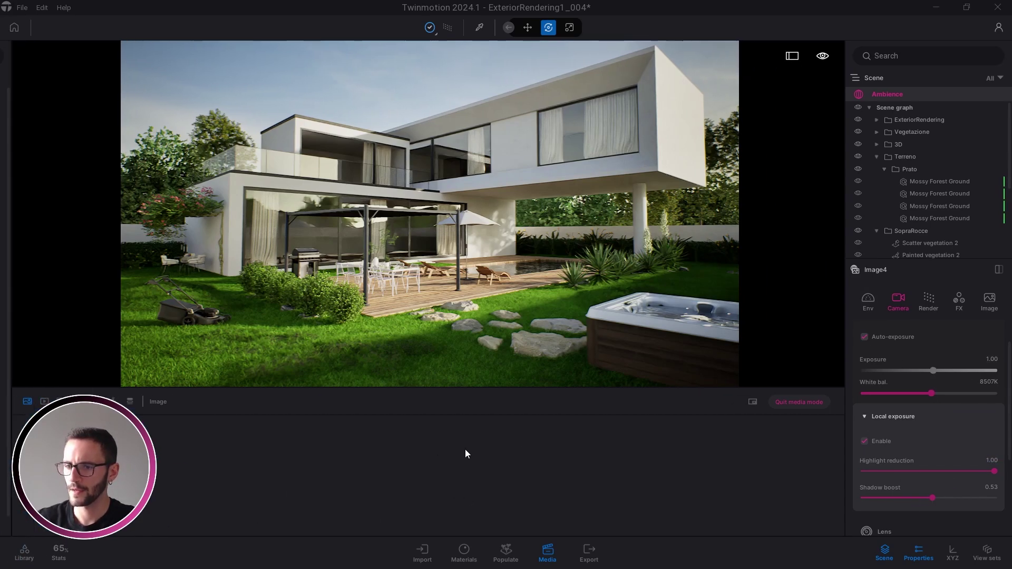
left_click(992, 460)
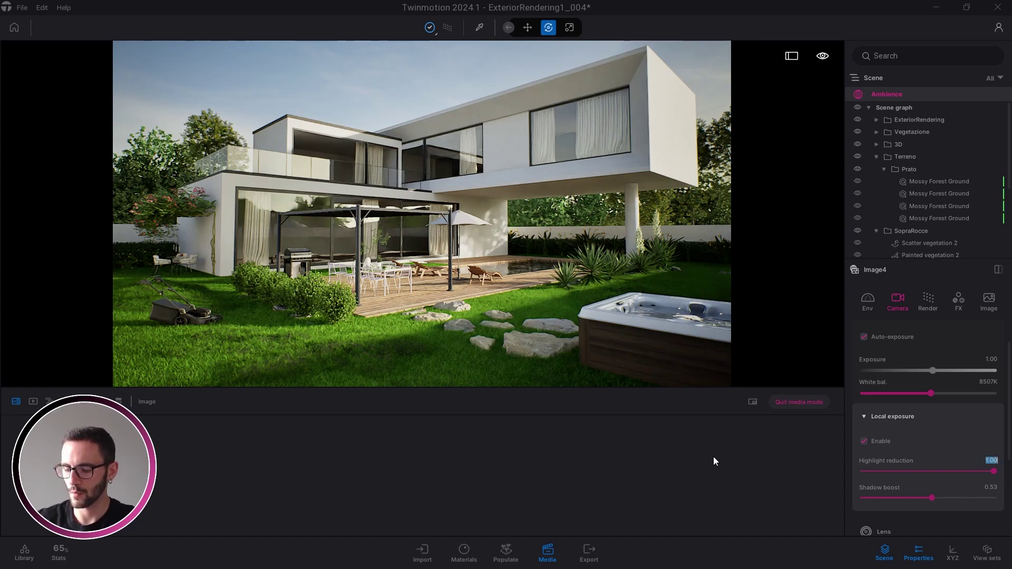
type("1.5")
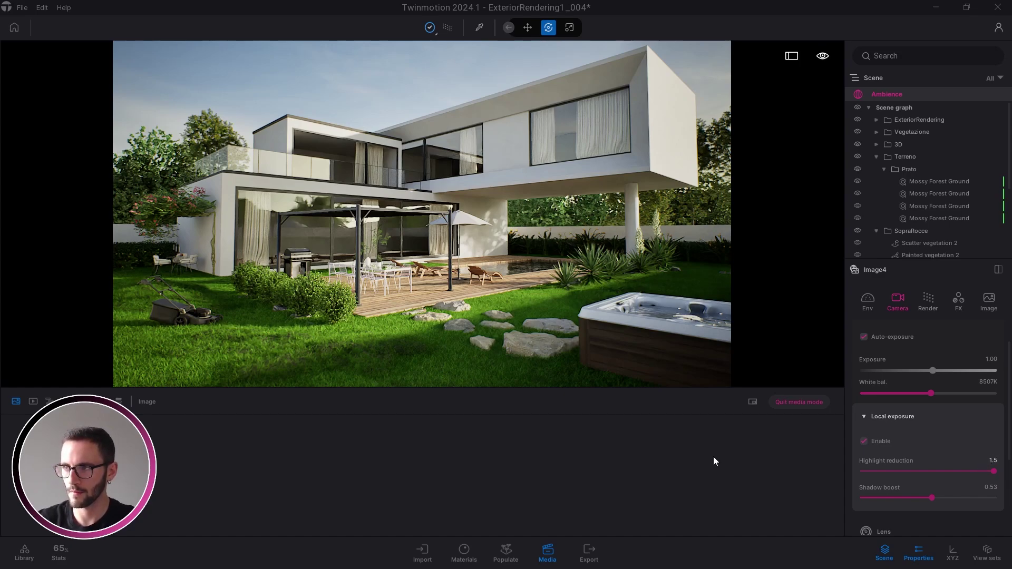
key("Return")
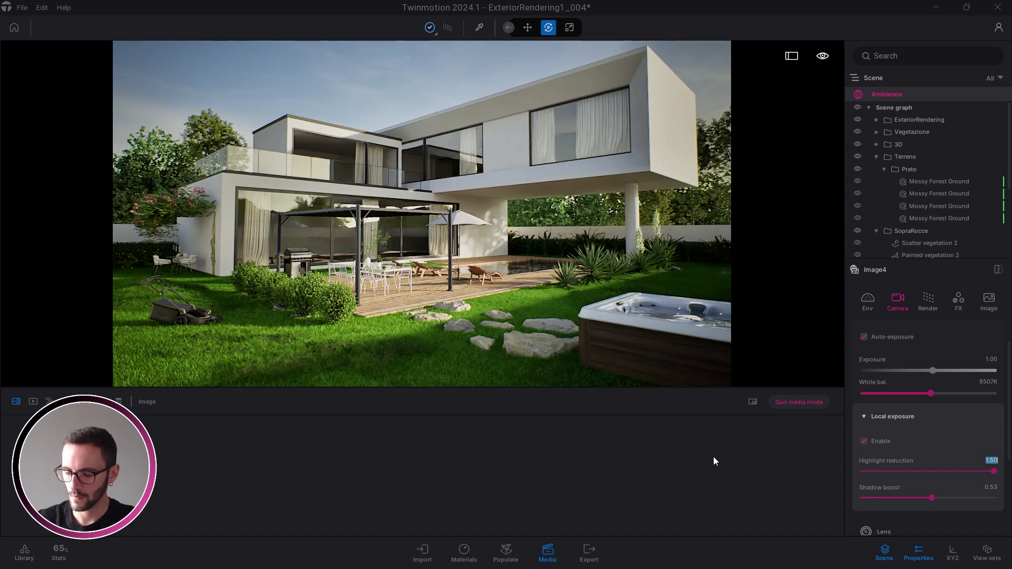
type("1.25")
key("Return")
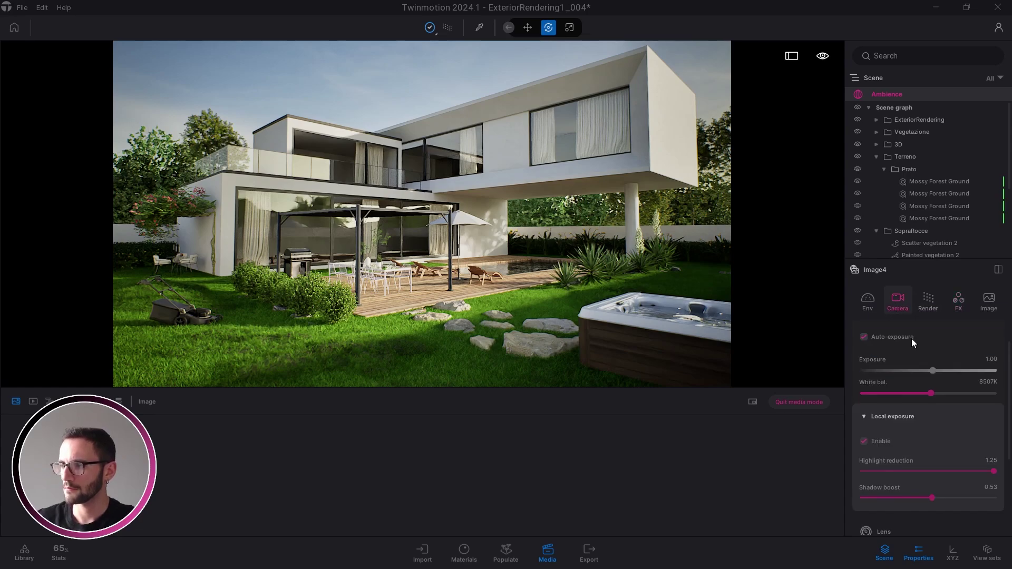
scroll(943, 425, "down", 1)
scroll(895, 449, "up", 2)
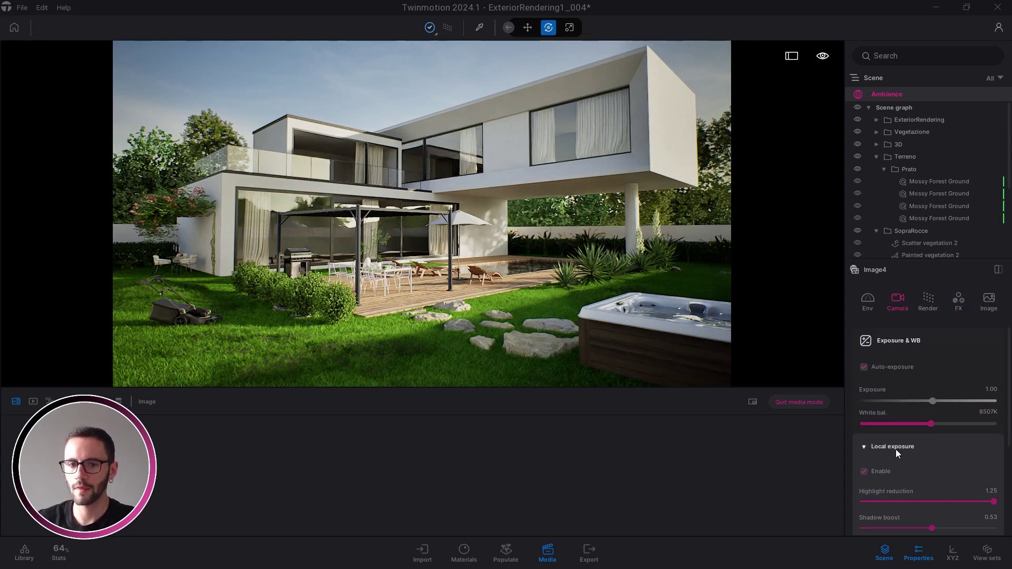
- Adjust Image4's color grading to 40% contrast and 47% saturation
left_click(959, 298)
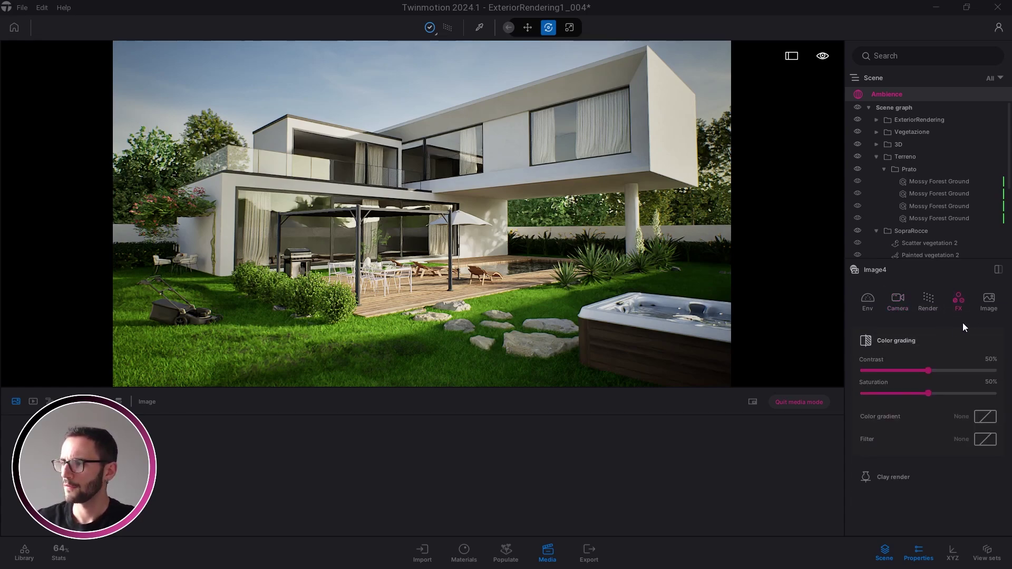
left_click(991, 360)
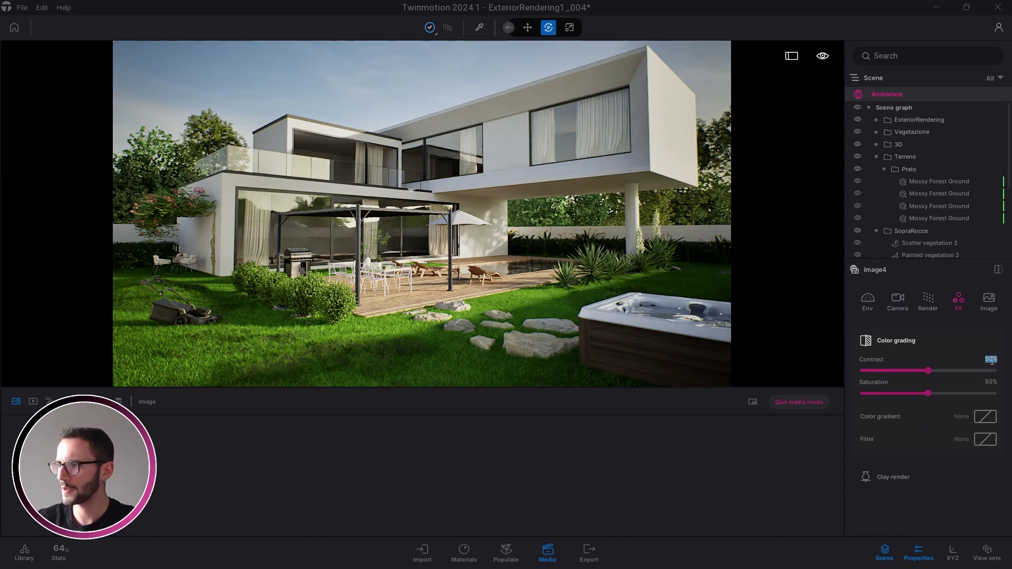
left_click_drag(924, 371, 914, 371)
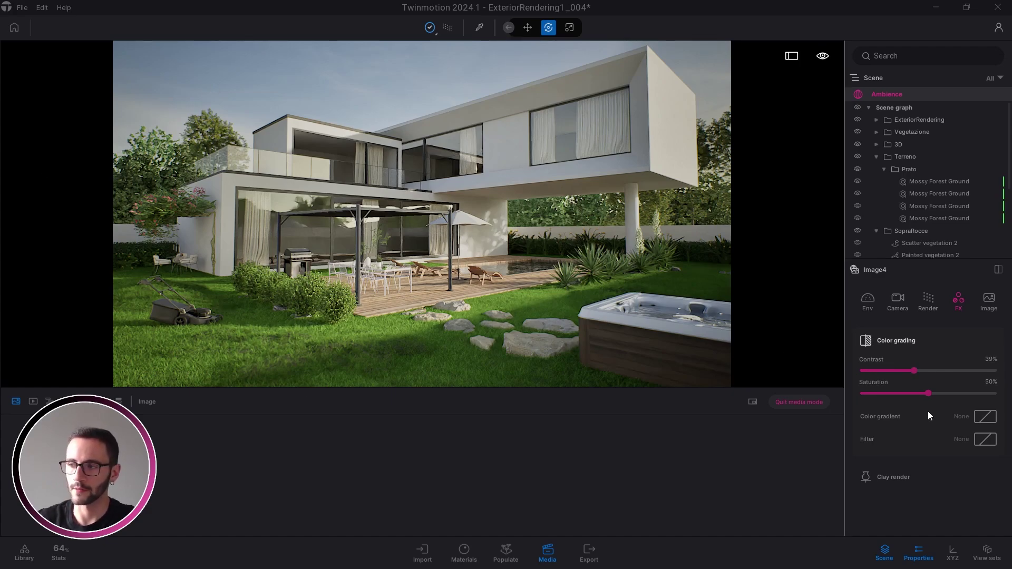
left_click_drag(914, 371, 988, 372)
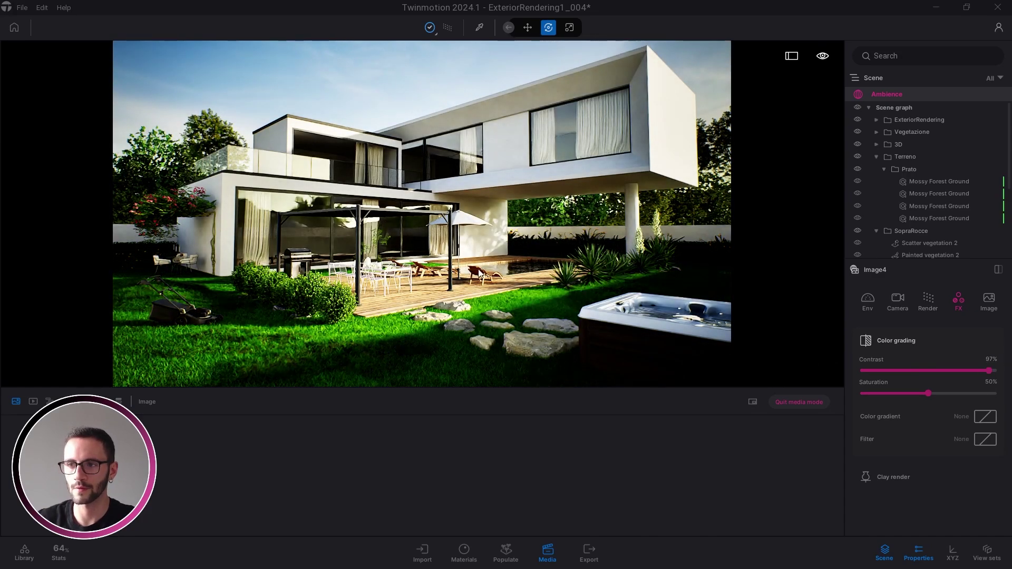
left_click_drag(989, 370, 916, 370)
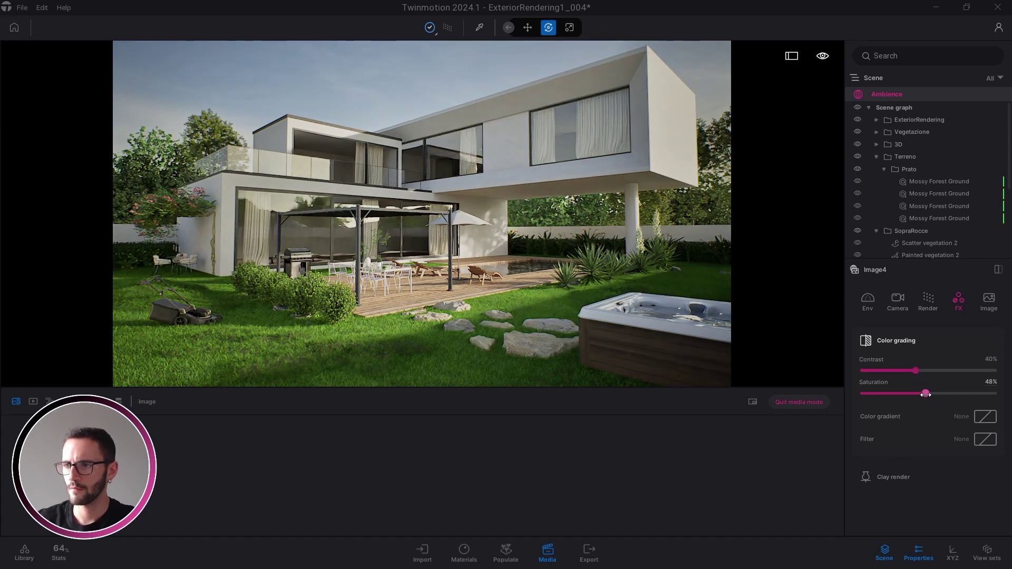
left_click_drag(928, 394, 960, 393)
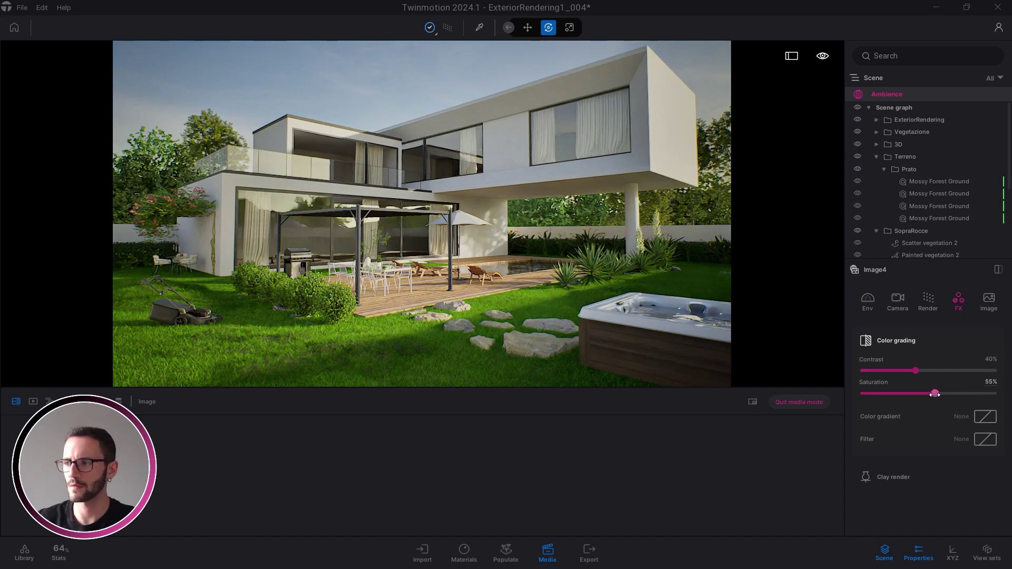
left_click_drag(935, 395, 925, 394)
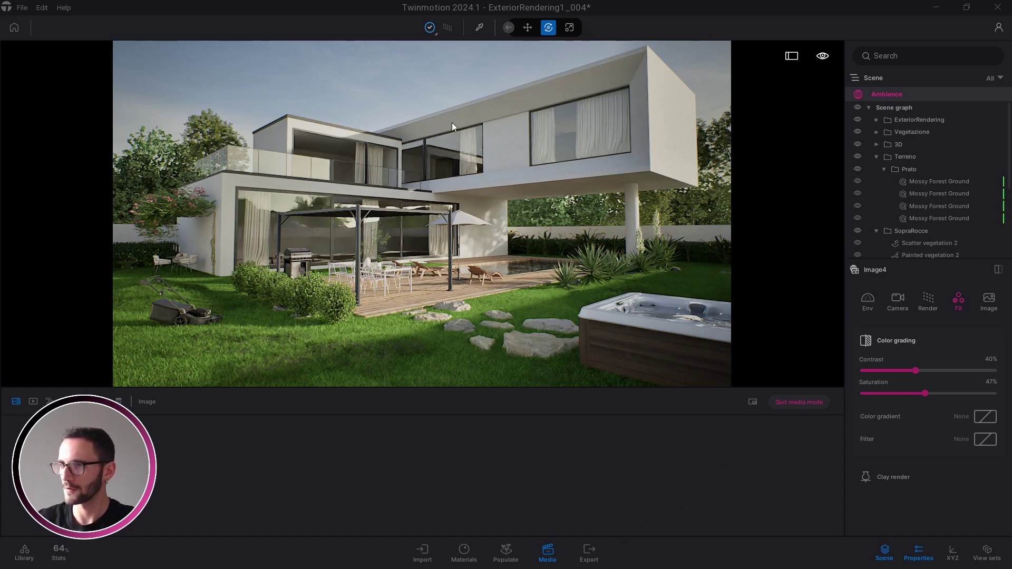
- Turn off media mode's path-traced preview and export Image4 locally as a PNG to the folder Nuova cartella (2)
left_click(430, 28)
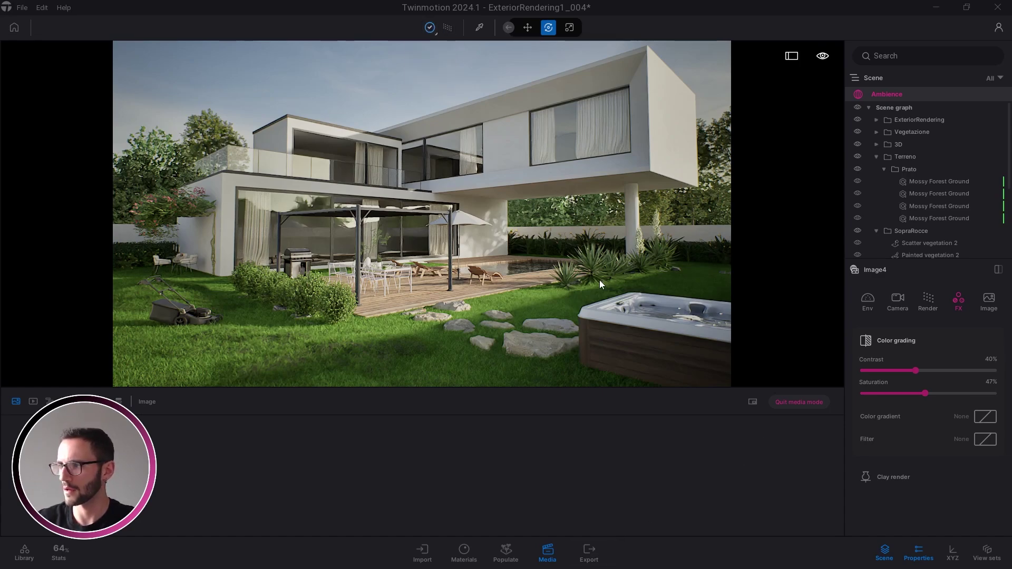
left_click(590, 553)
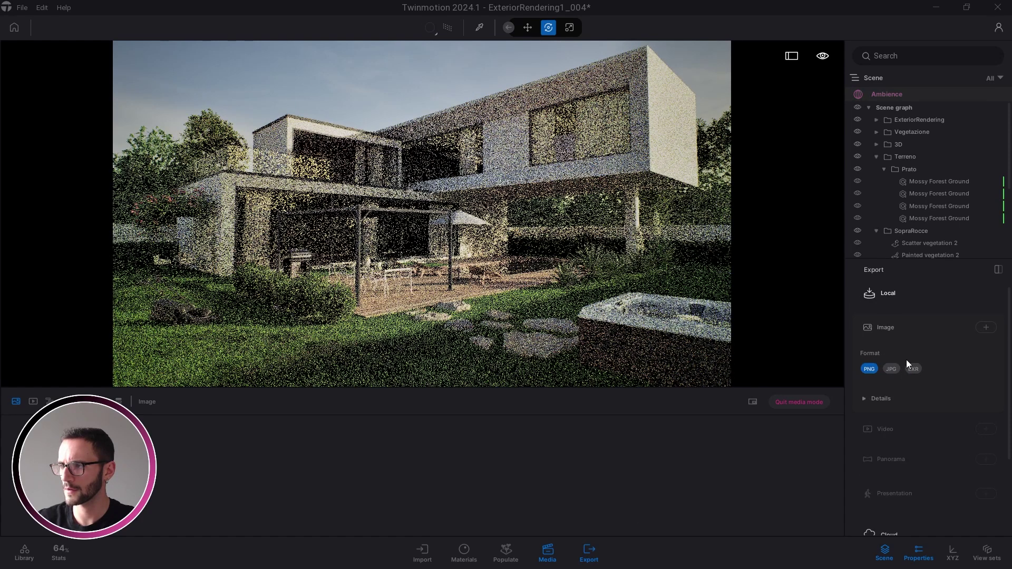
left_click(803, 399)
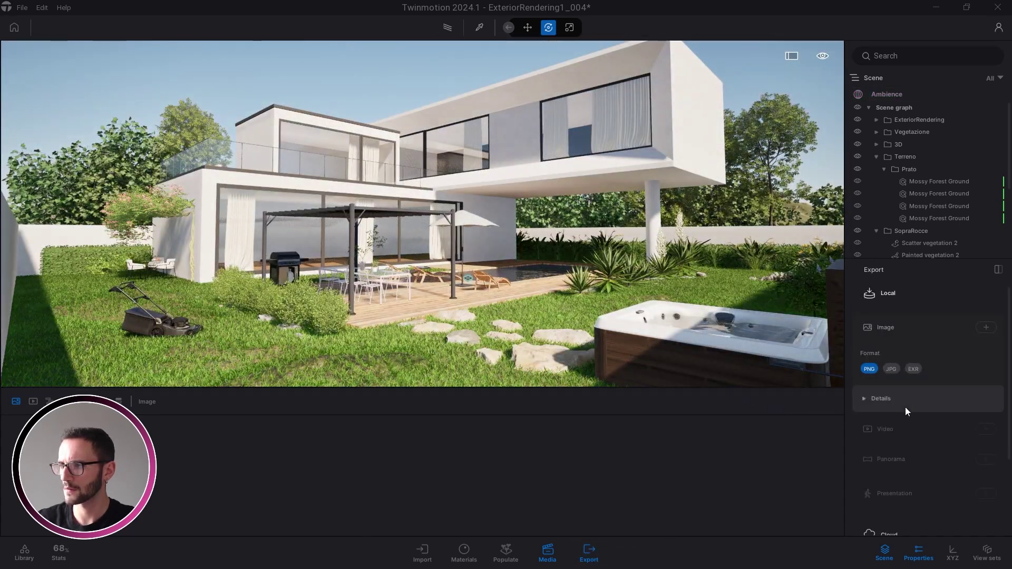
left_click(985, 327)
left_click(337, 267)
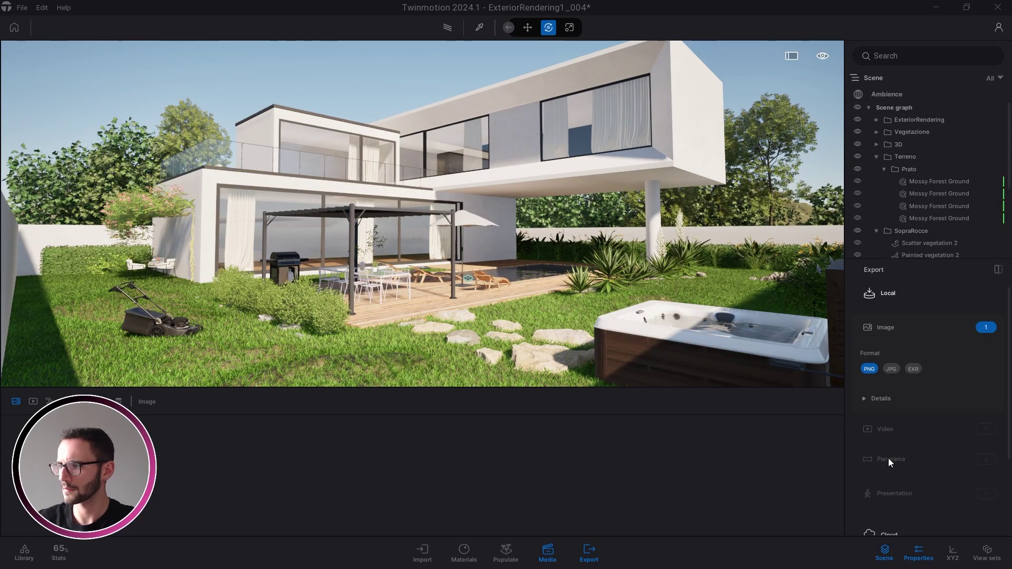
left_click(922, 516)
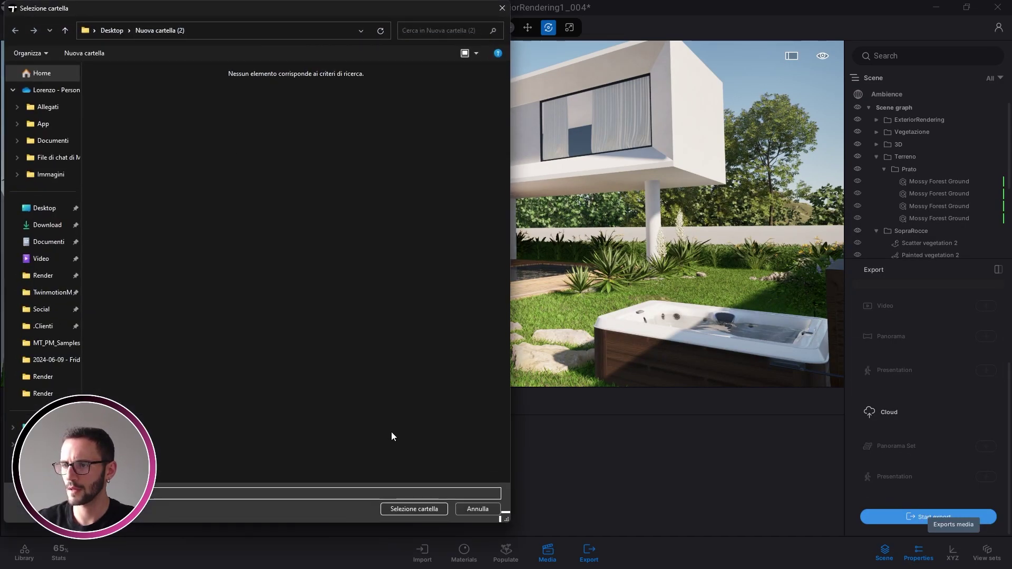
left_click(411, 508)
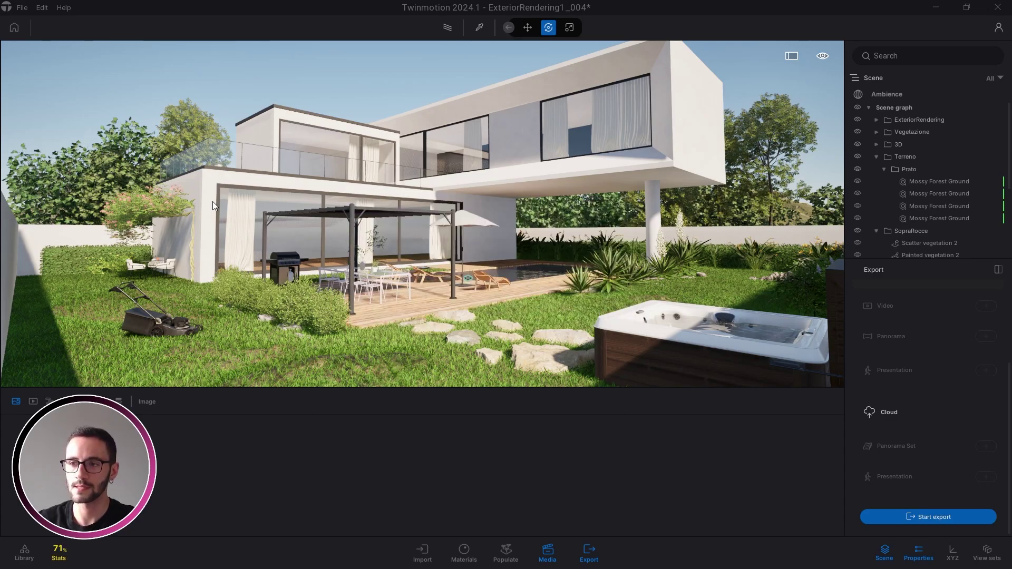
- Examine the selected Acacia_dealbata_01_03 tree and its foliage up close beyond the boundary wall
scroll(426, 262, "up", 5)
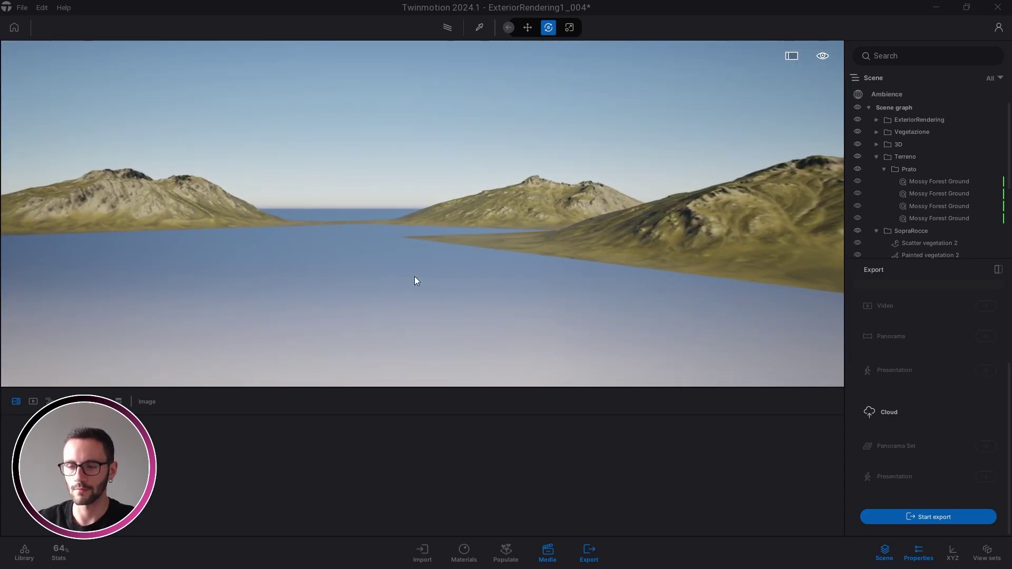
scroll(415, 276, "down", 7)
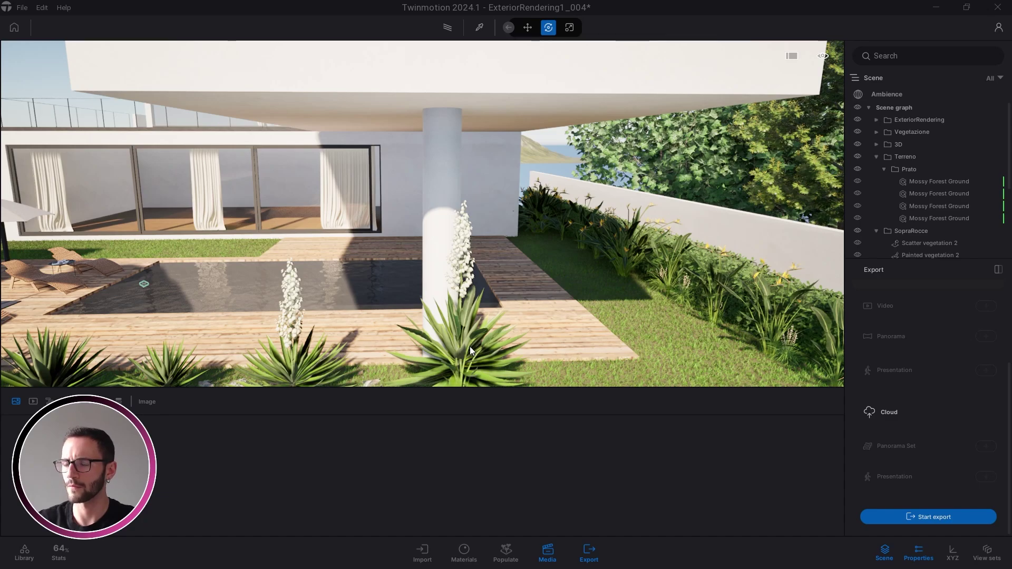
right_click_drag(466, 346, 575, 346)
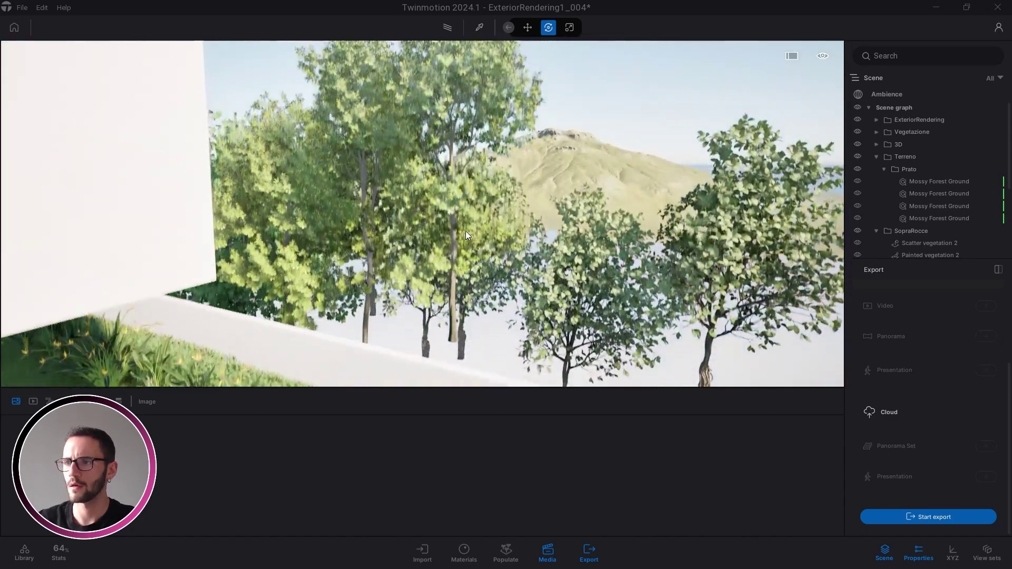
left_click(466, 231)
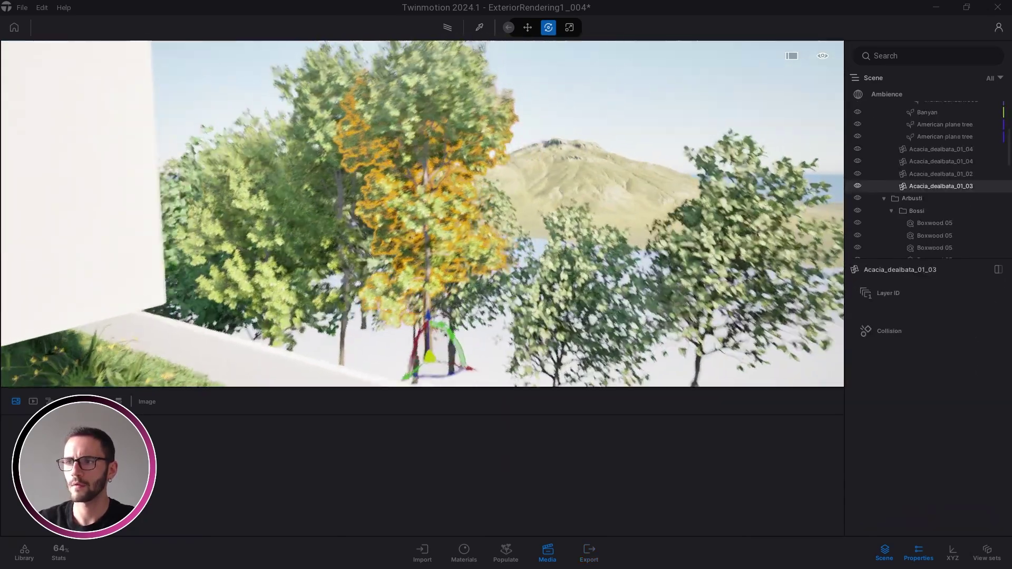
key("w")
right_click_drag(465, 230, 406, 205)
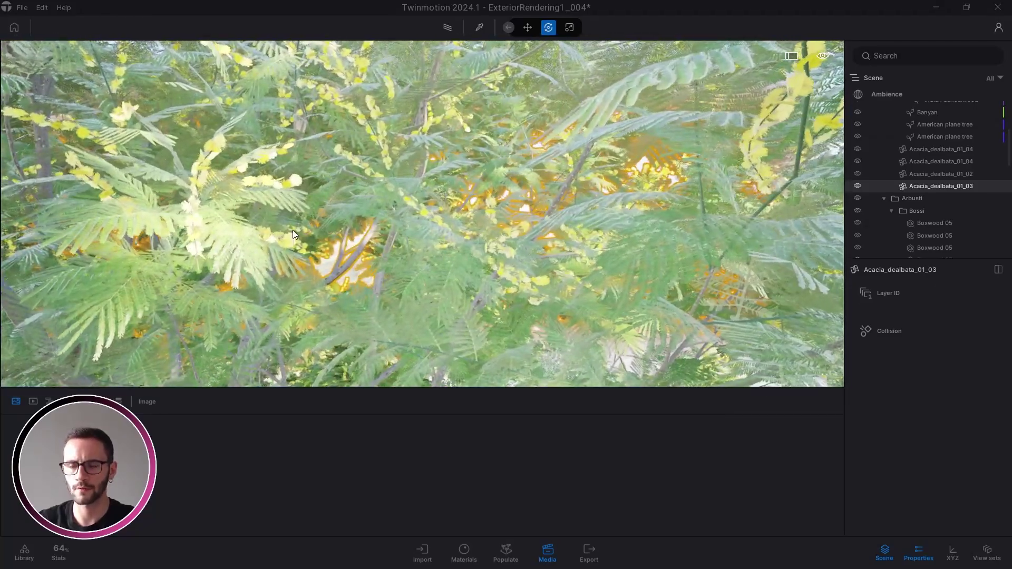
key("s")
right_click_drag(419, 292, 423, 252)
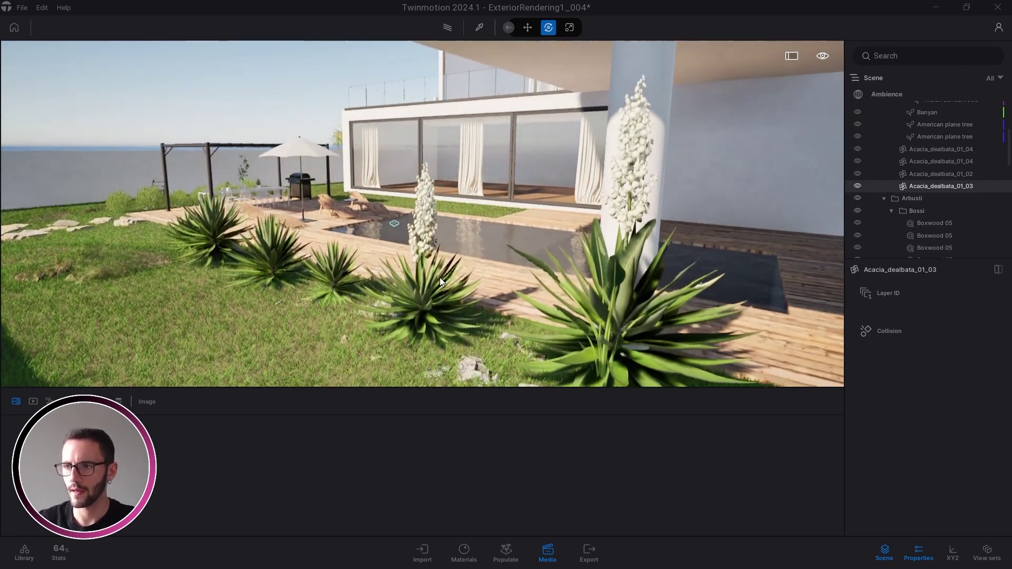
- Inspect the flowering agave beside the pool and view the exported Image4.png in a maximized image viewer
left_click(428, 290)
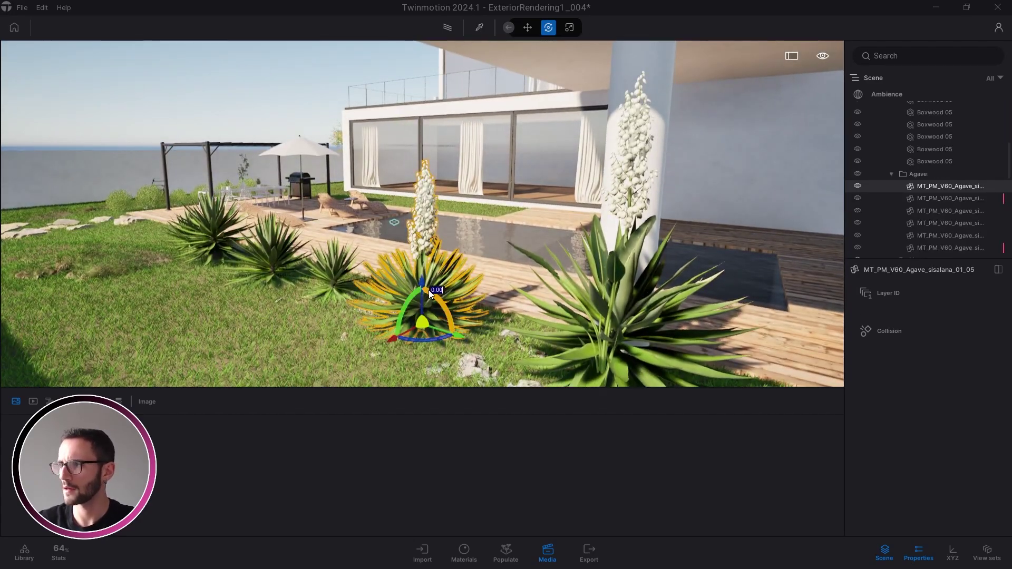
key("w")
right_click_drag(445, 276, 467, 232)
key("s")
key("Escape")
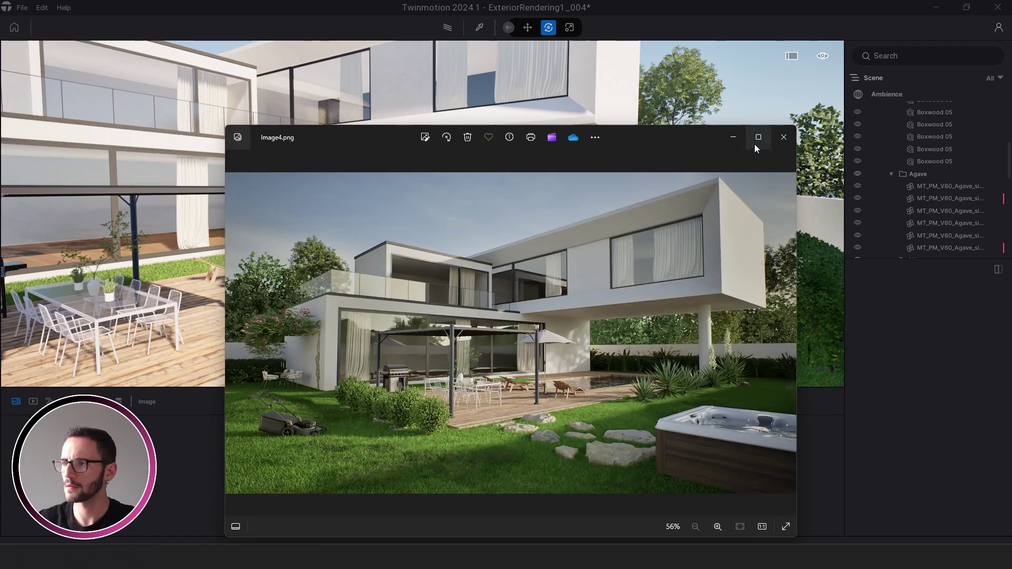
left_click(759, 137)
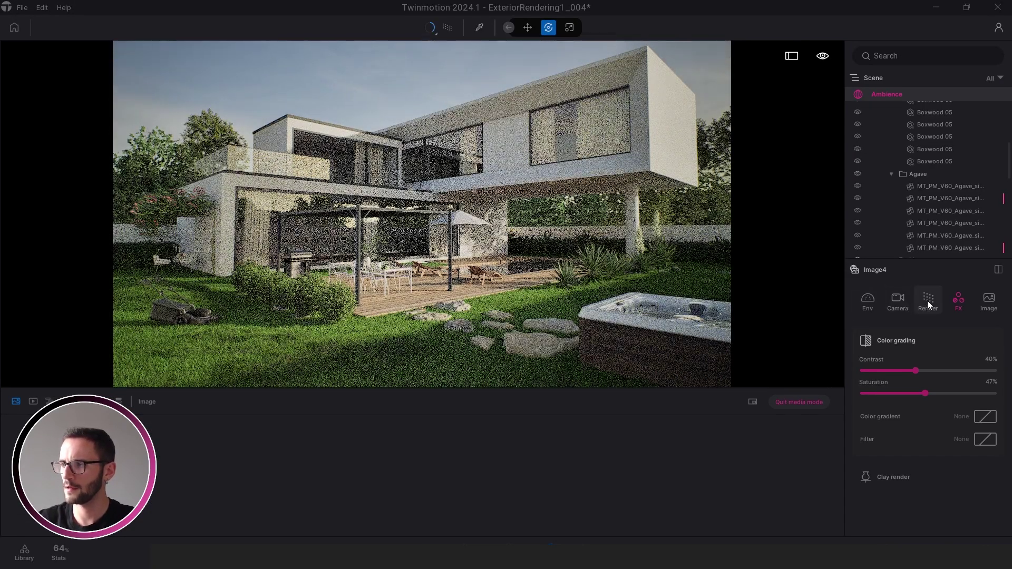
- Lower Image4's color grading contrast to 36% and choose Medium quality for the path tracer preview
left_click_drag(917, 369, 911, 370)
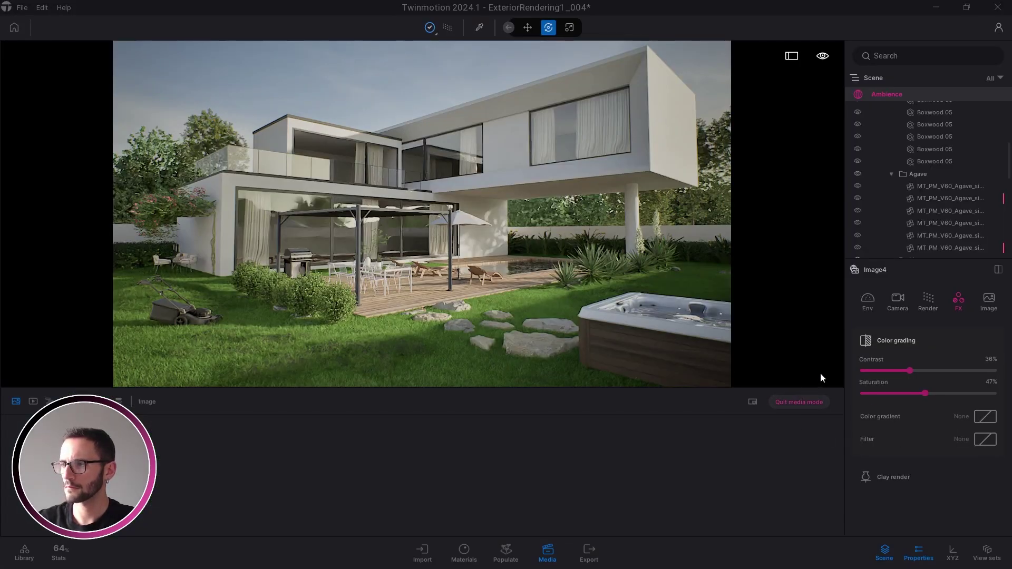
left_click(435, 30)
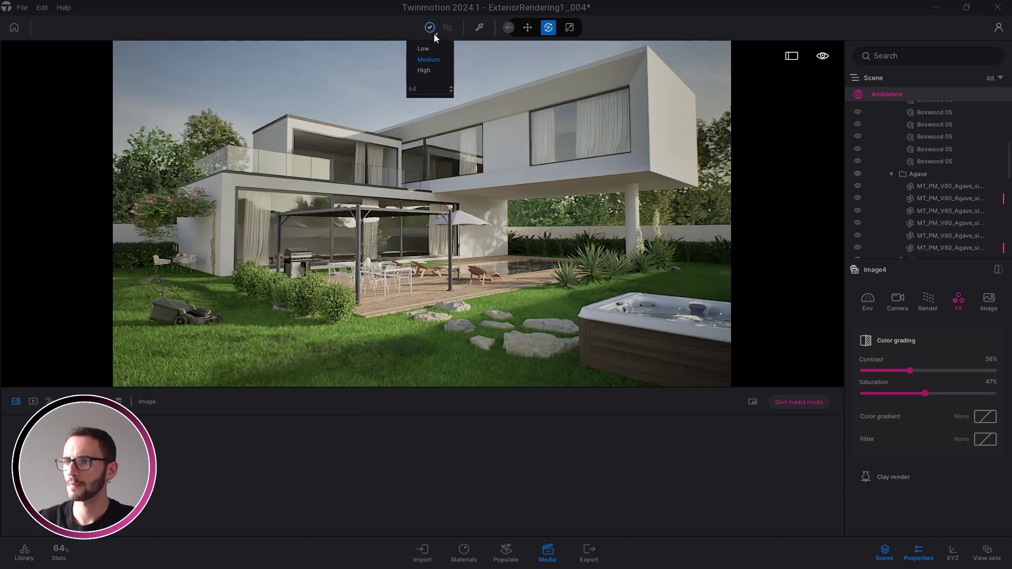
left_click(429, 59)
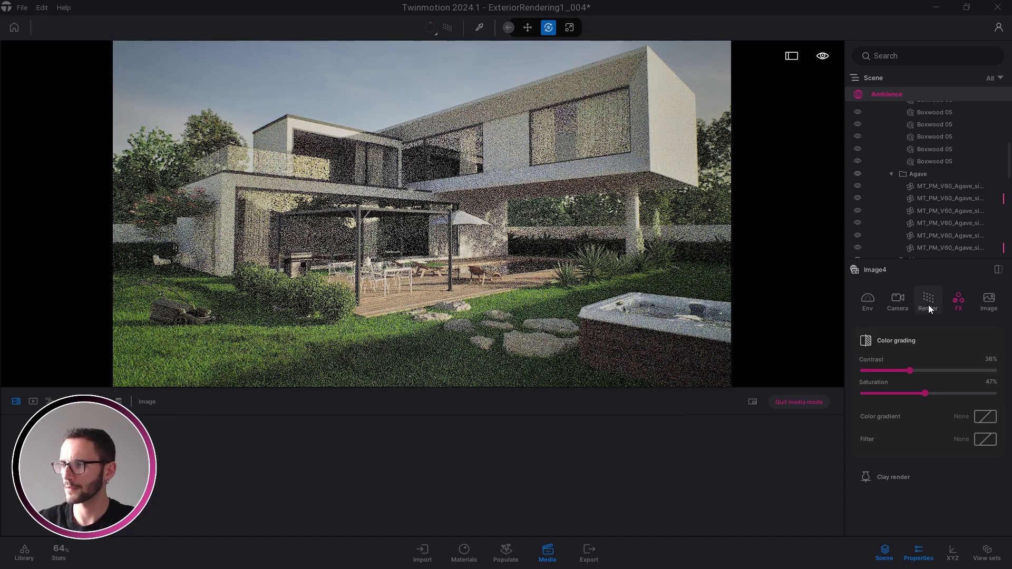
- Set Image4's path tracer render to 1024 samples per pixel and 15 max bounces
left_click(930, 298)
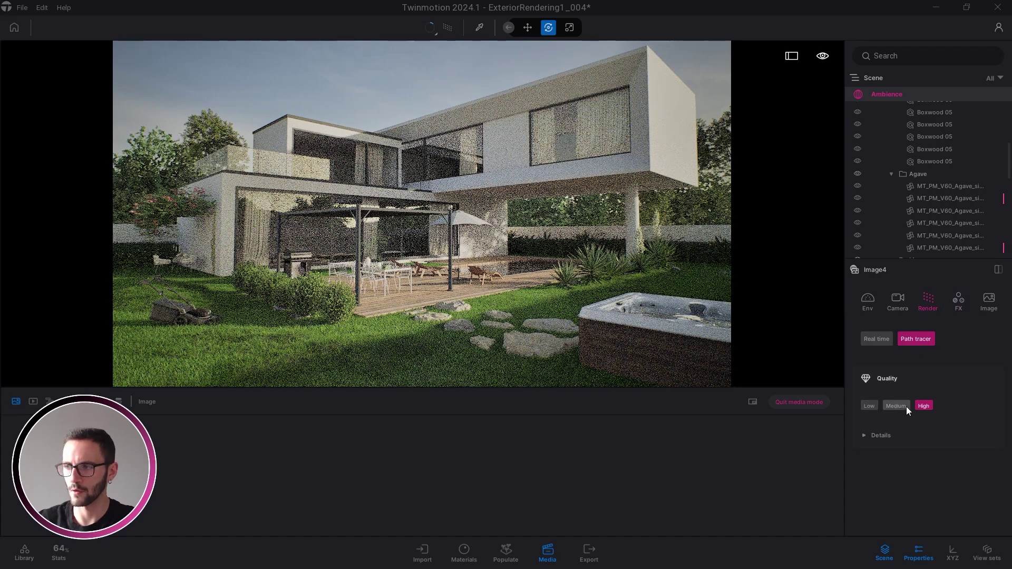
left_click(892, 428)
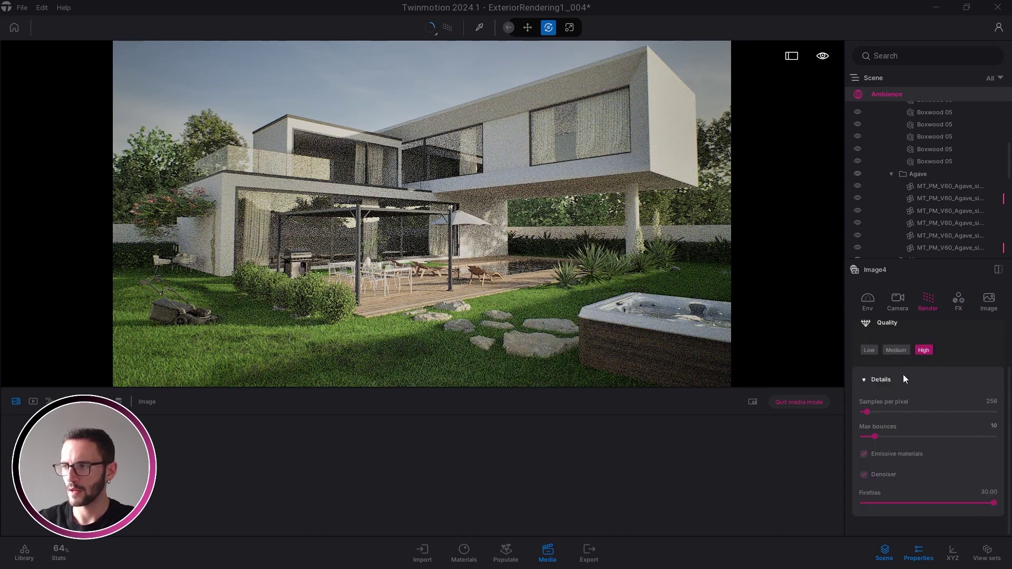
left_click(992, 401)
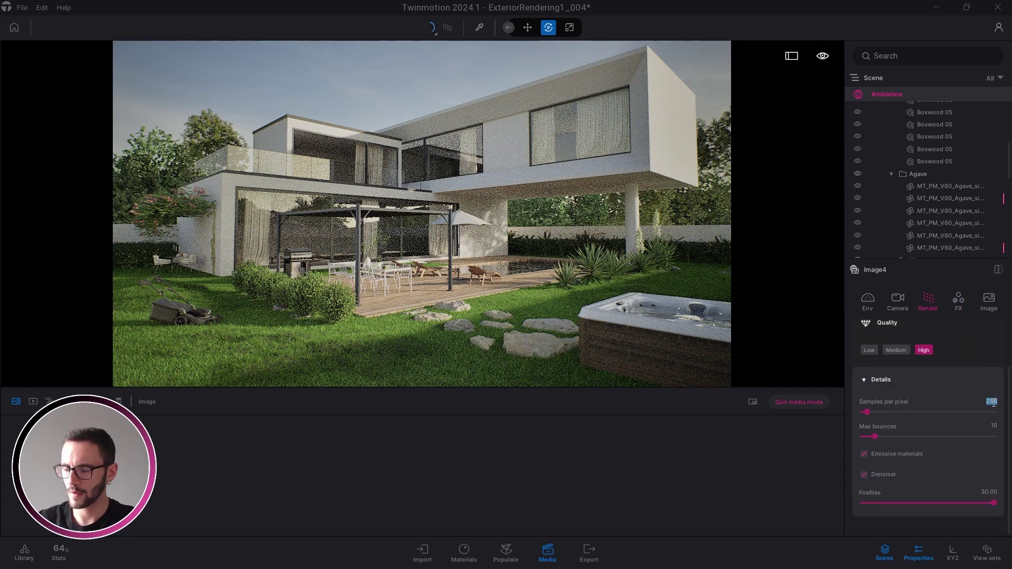
type("10")
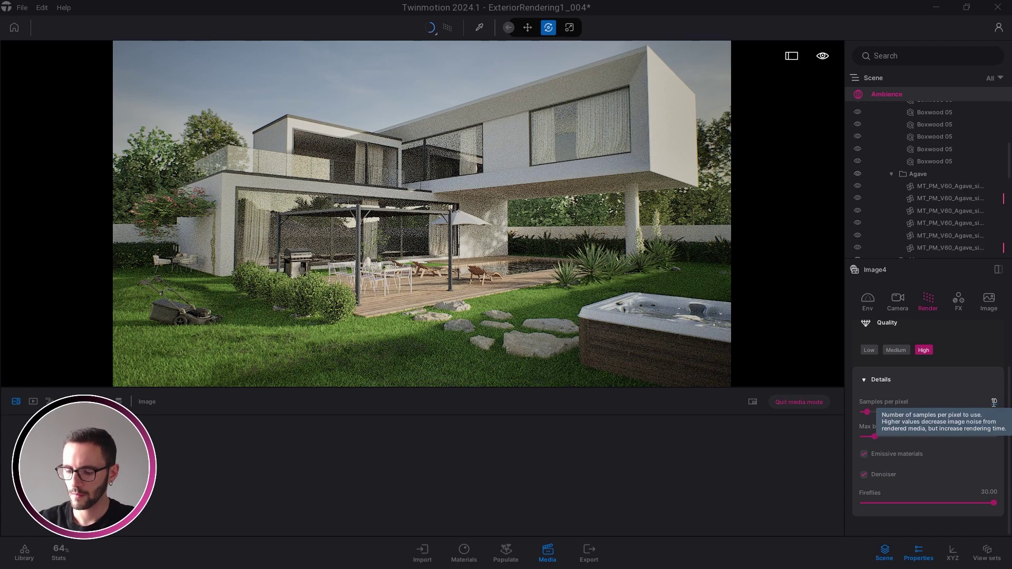
type("24")
key("Return")
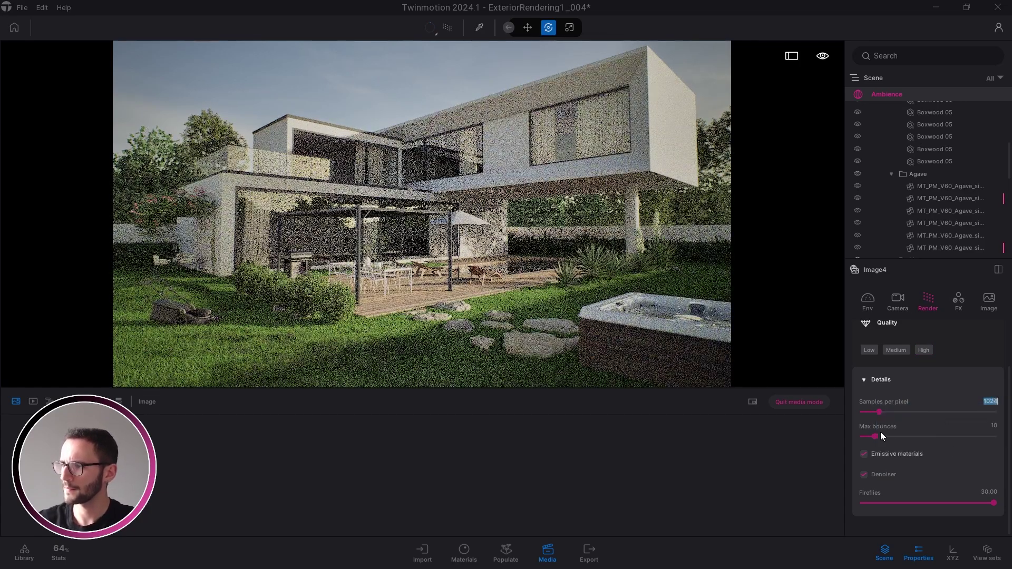
left_click(994, 425)
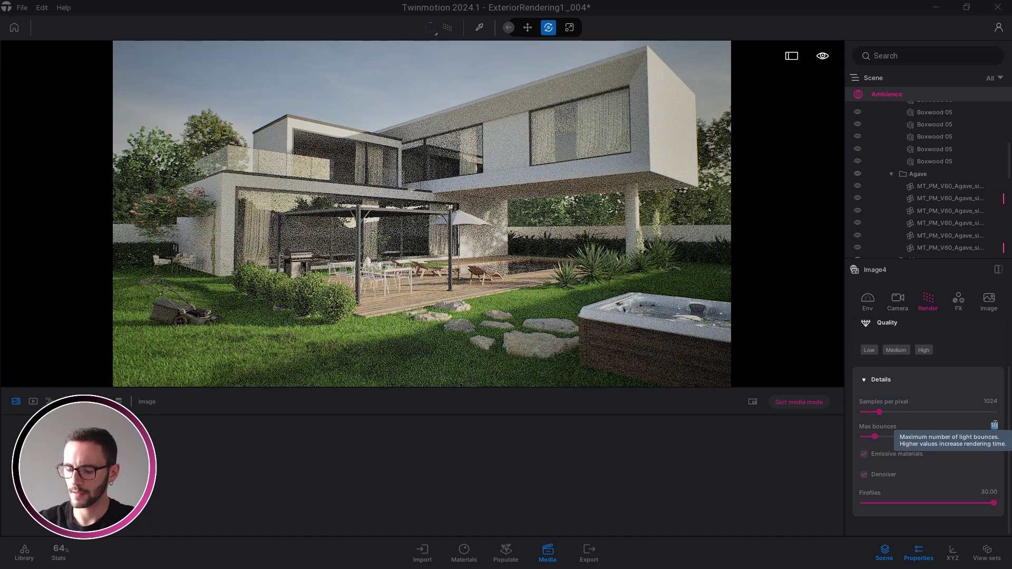
type("15")
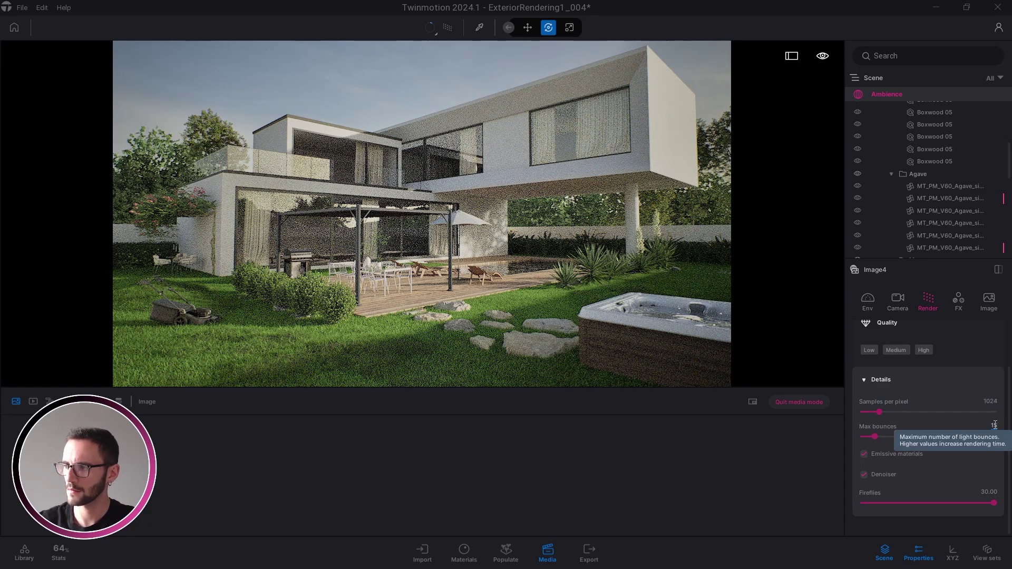
key("Return")
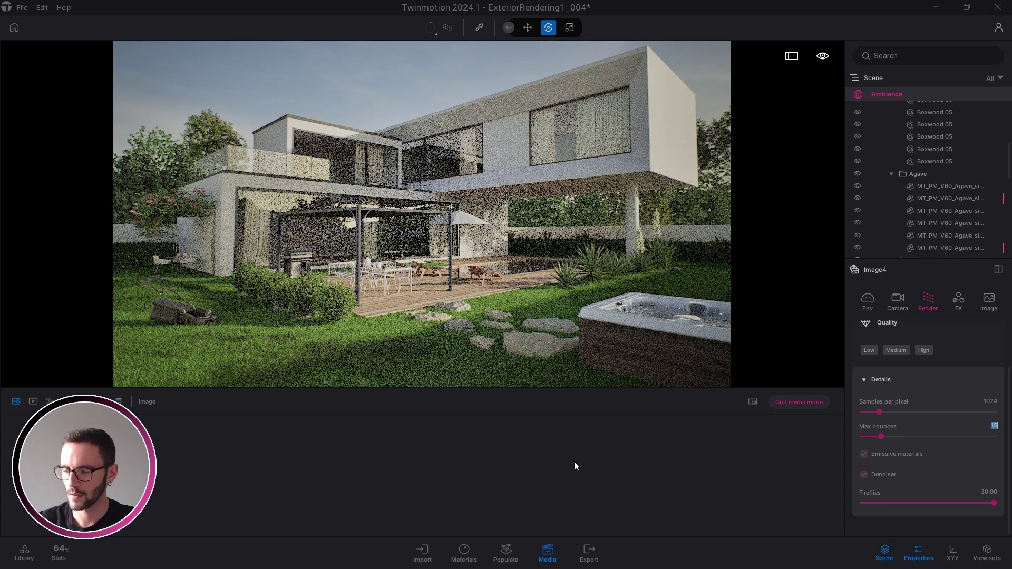
- Try 50 max bounces for the path tracer and restore the value to 15
type("50")
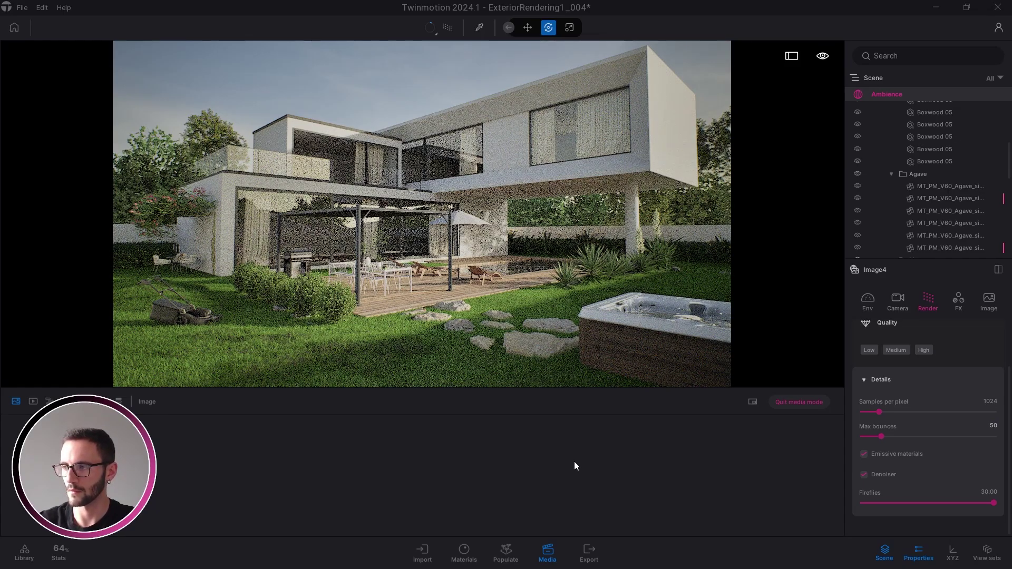
key("Return")
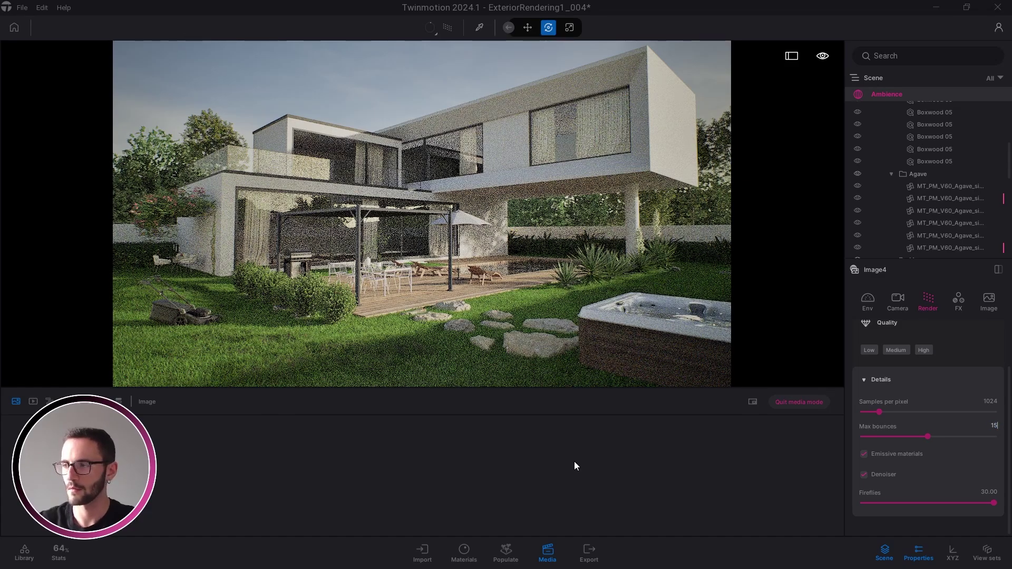
type("15")
key("Return")
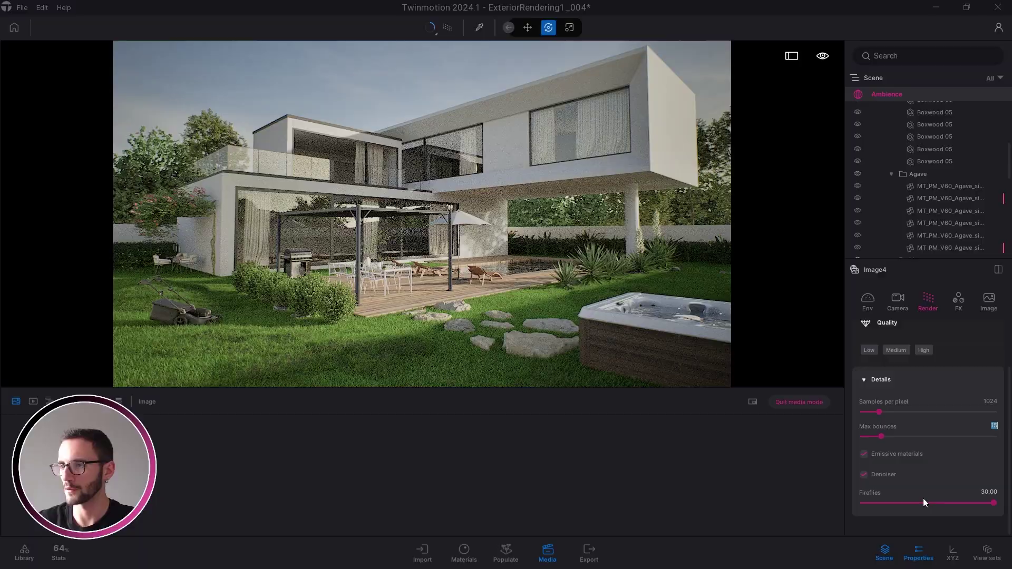
- Try path tracer fireflies values of 4.96 and 13.66 and restore the value to 30.00
left_click_drag(924, 502, 911, 502)
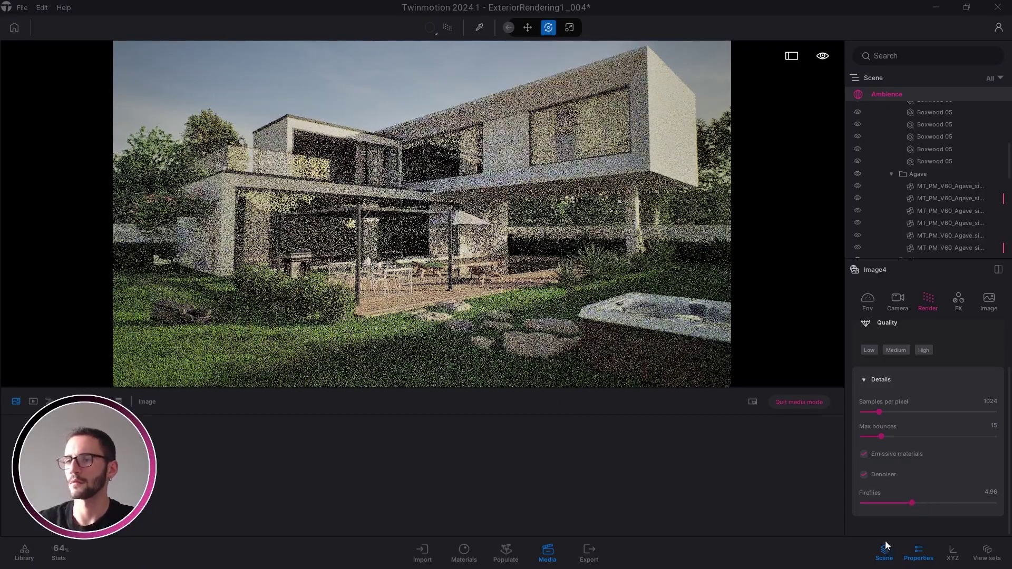
left_click(940, 503)
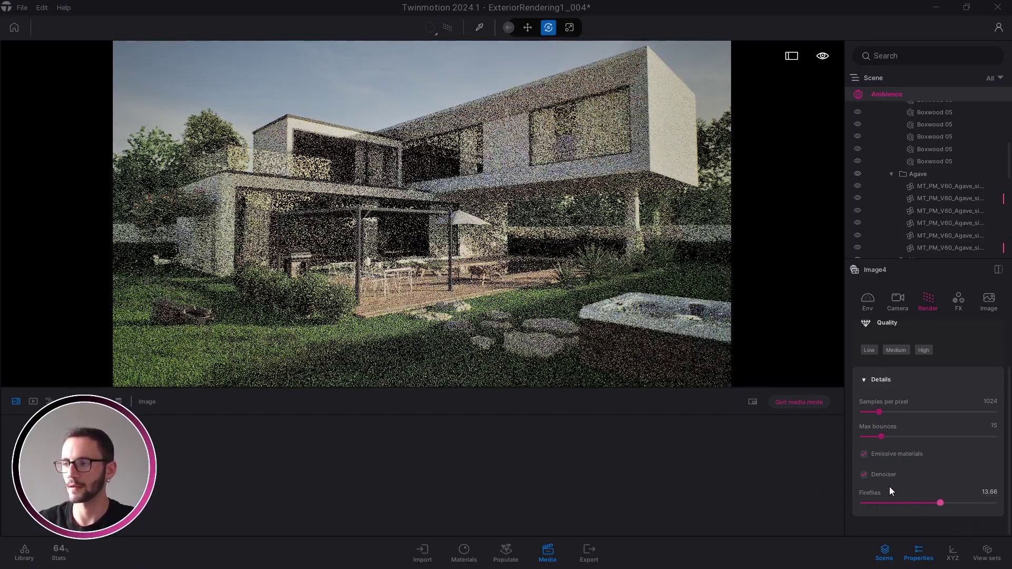
left_click(994, 503)
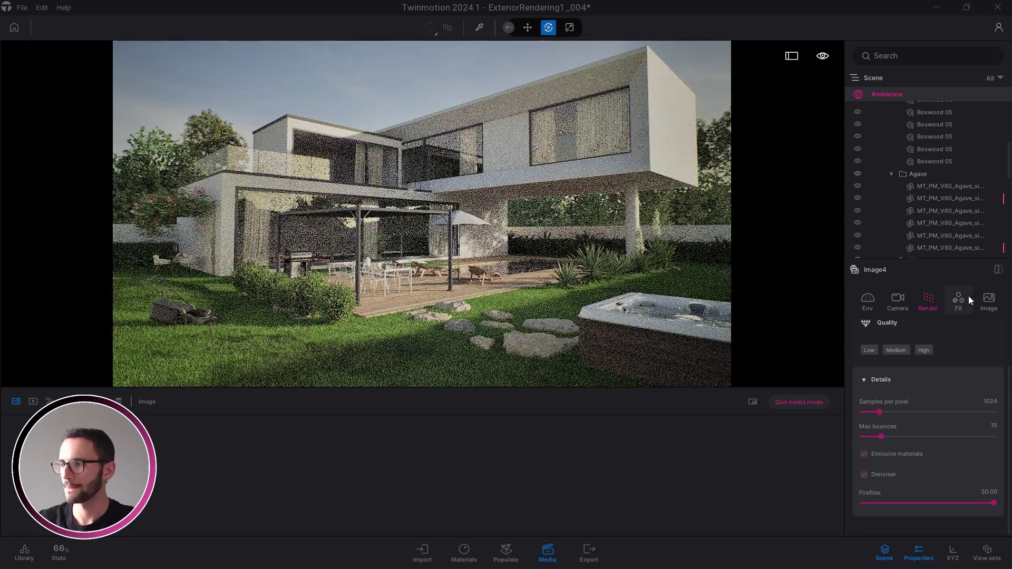
- Set Image4's output size to 4K UHD 3840x2160 and open the export settings
left_click(989, 301)
left_click(907, 376)
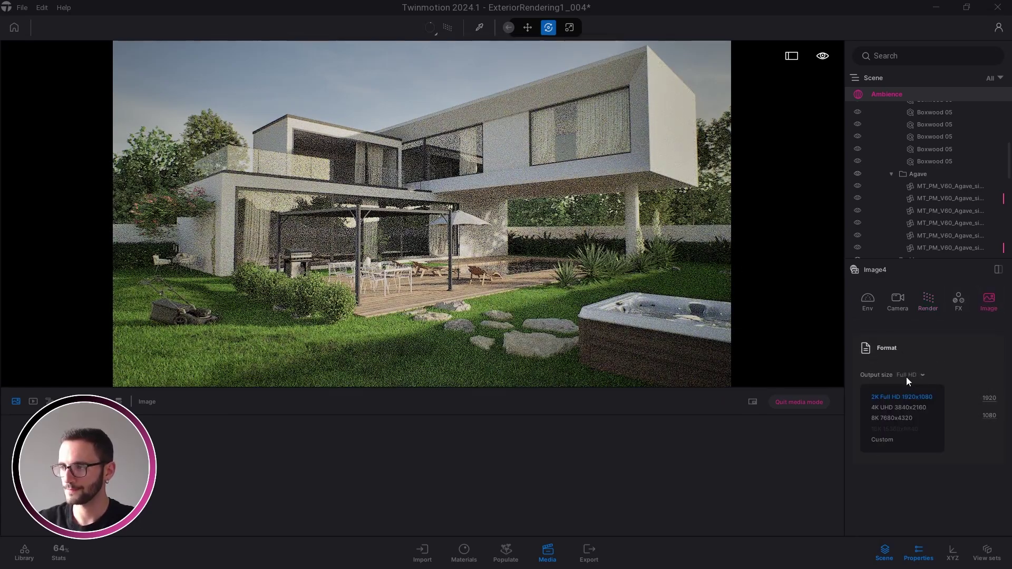
left_click(893, 407)
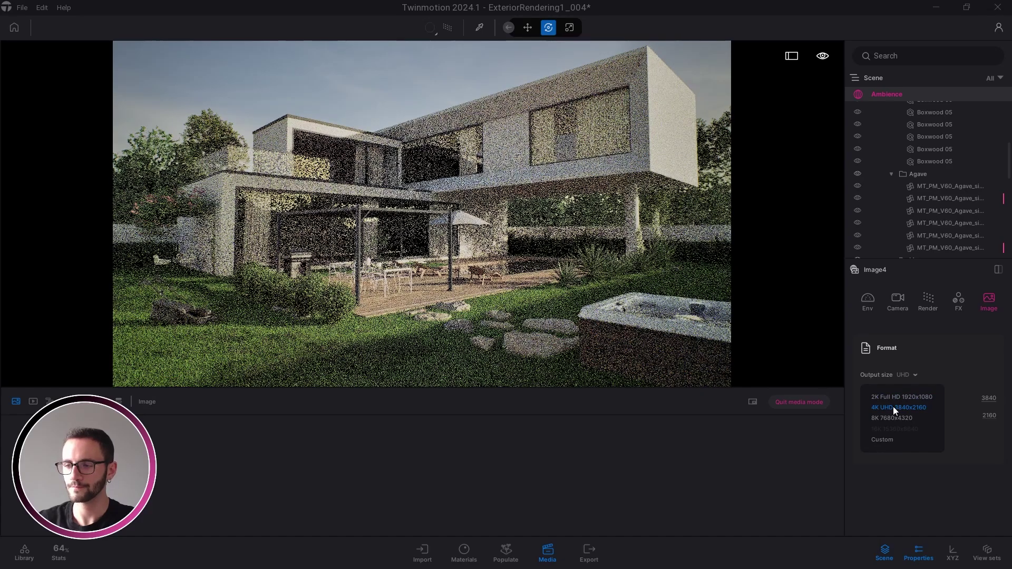
left_click(588, 551)
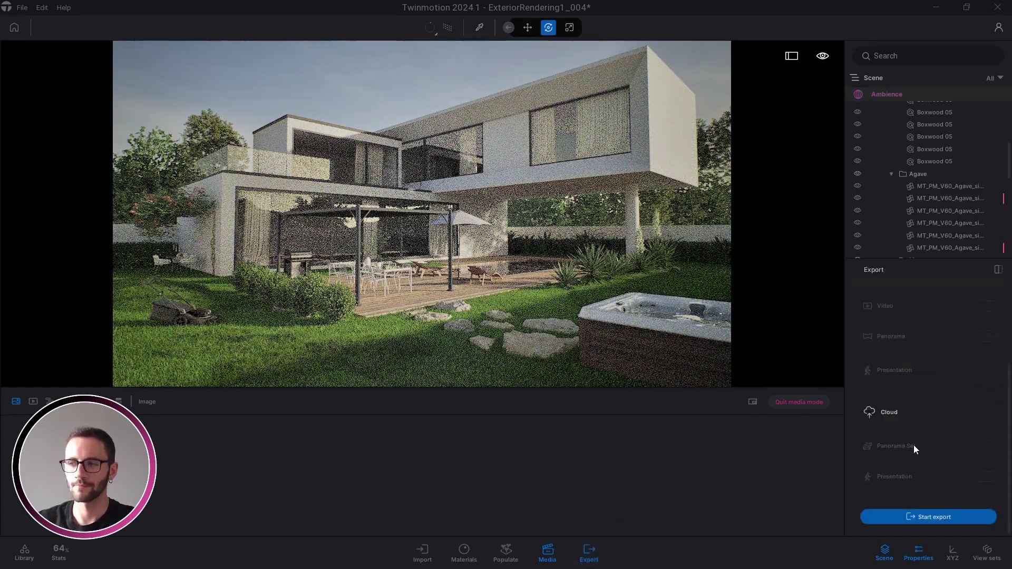